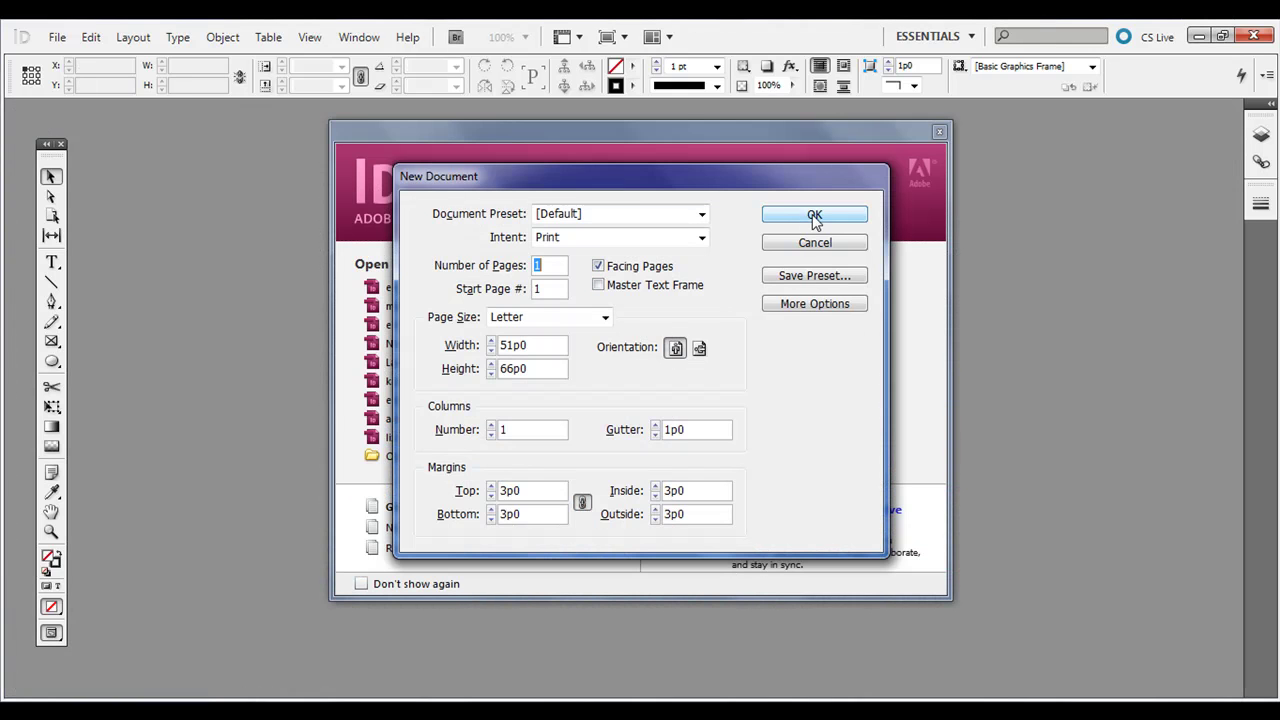
Create the new document and place the Alice in Wonderland Word story on the page
click(814, 216)
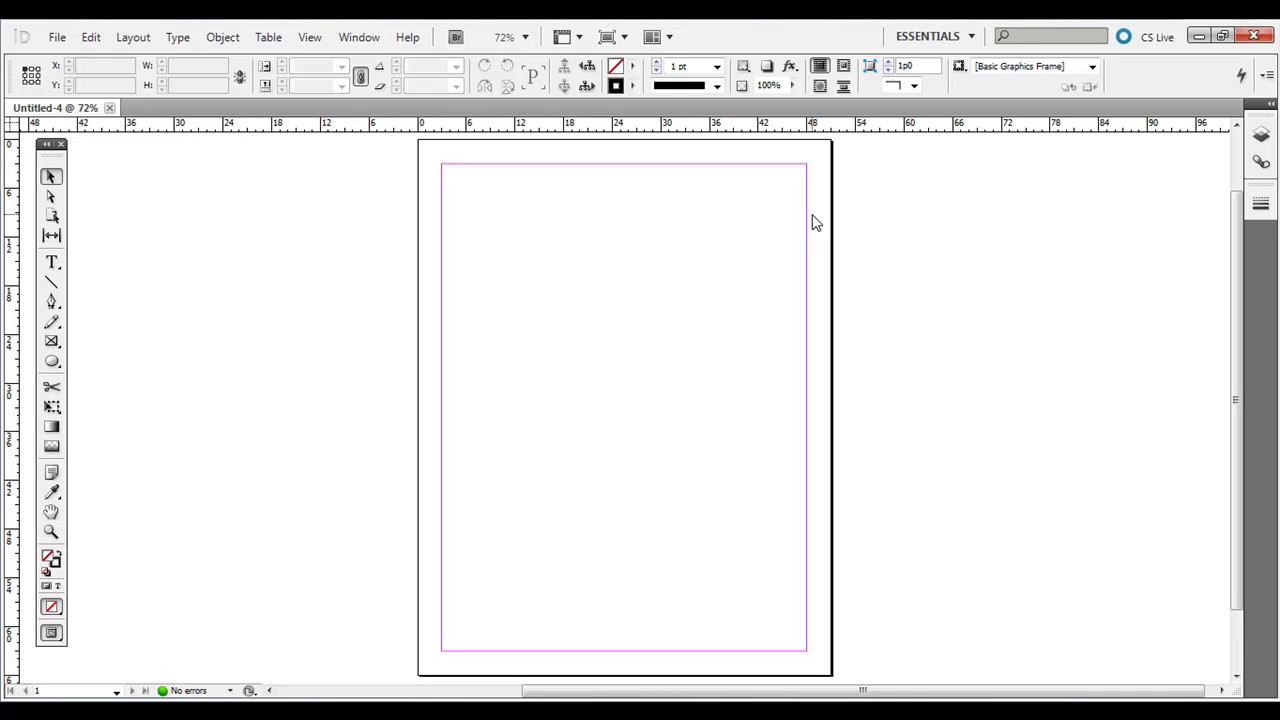
click(57, 40)
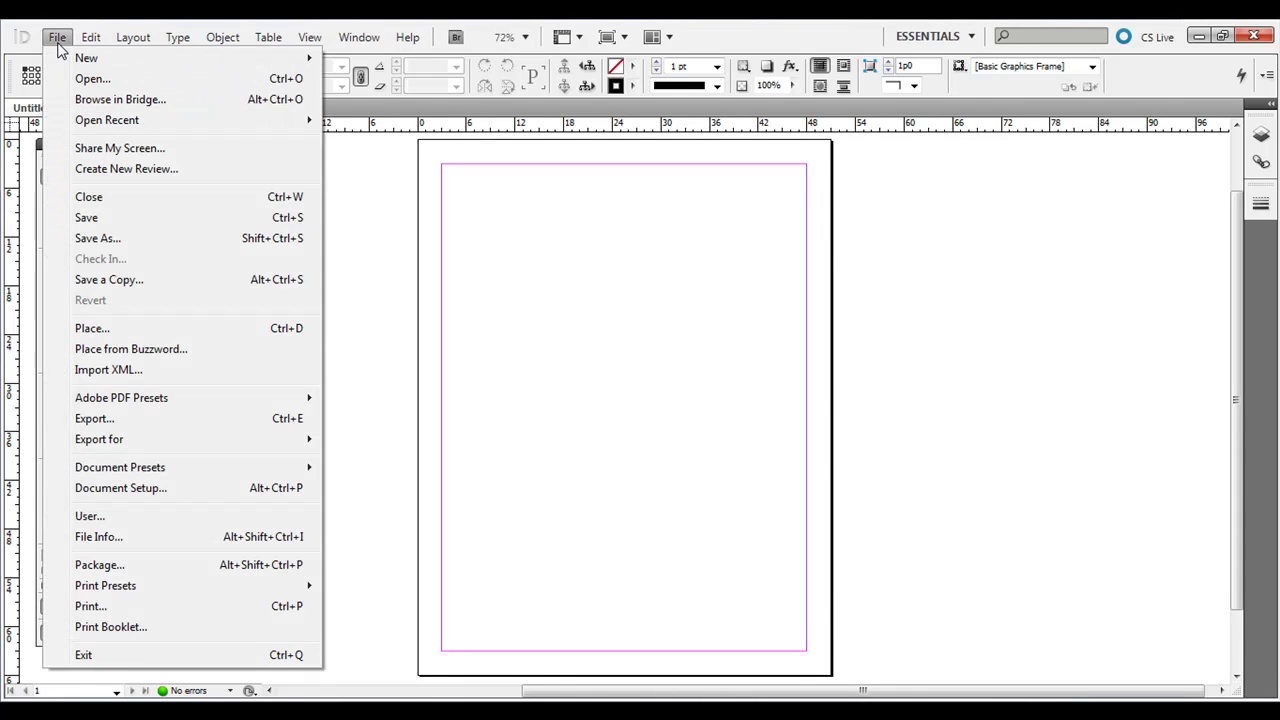
click(140, 330)
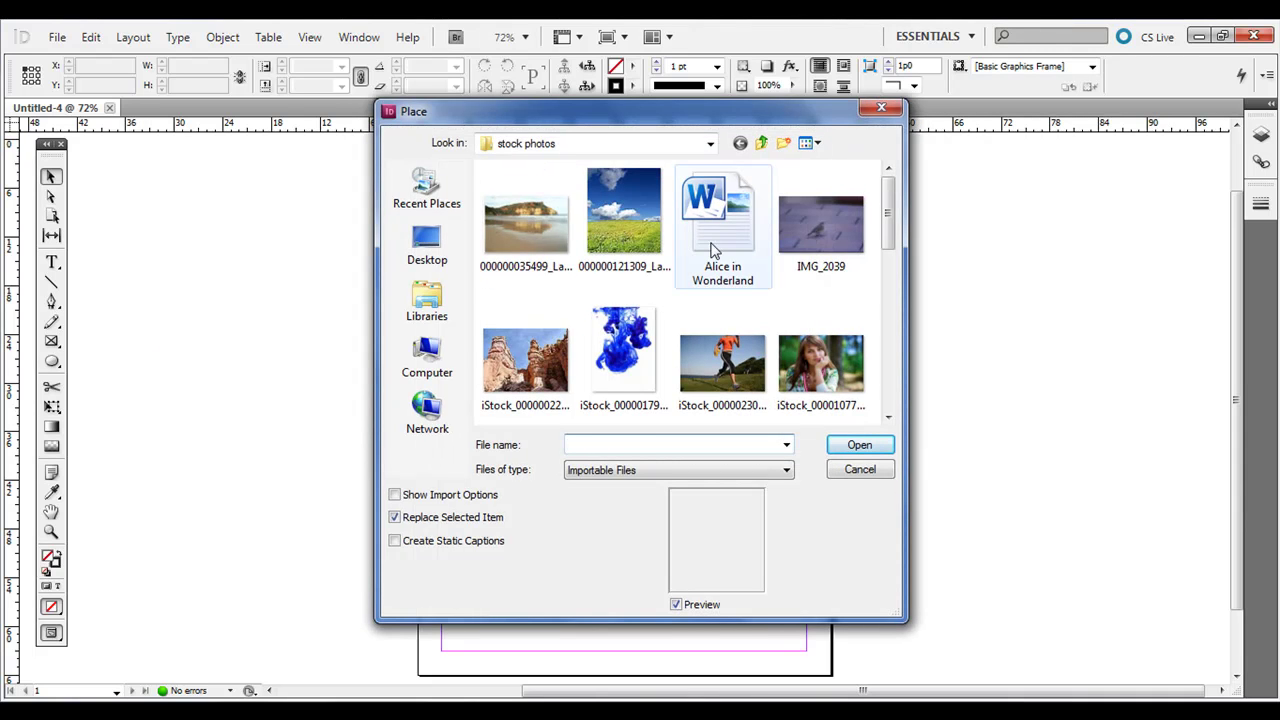
double_click(715, 250)
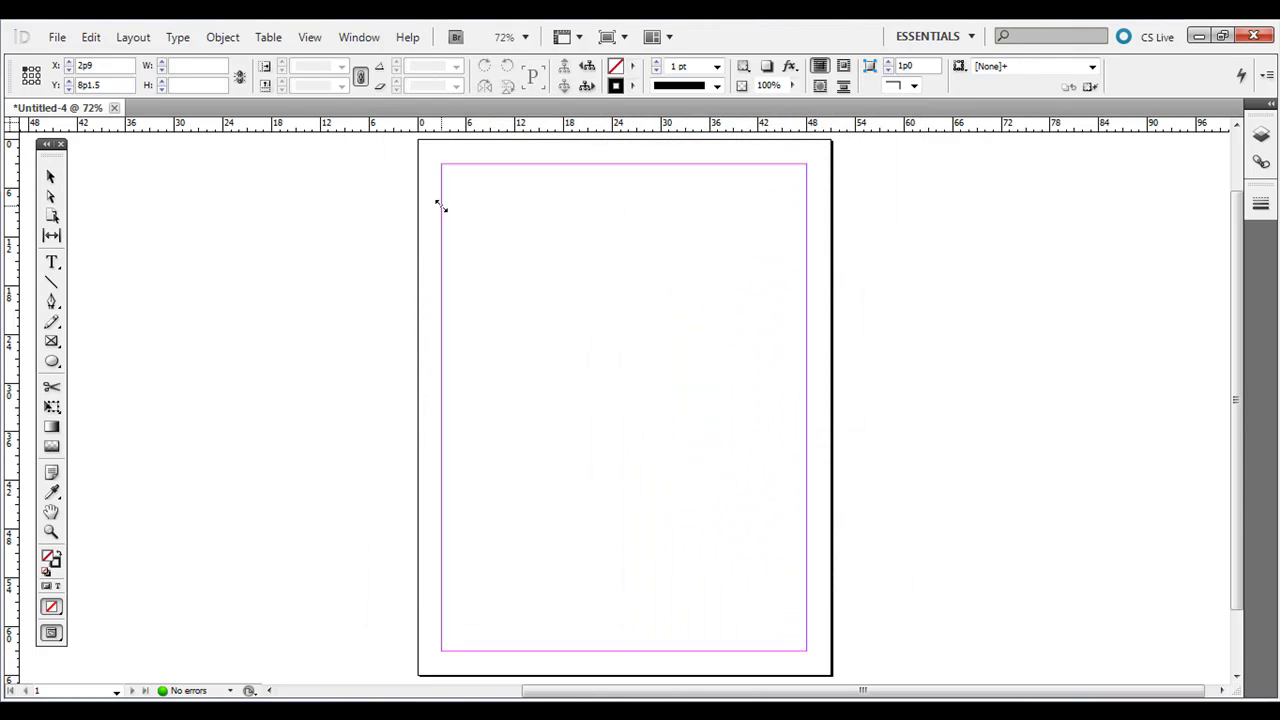
click(437, 204)
Stretch the story frame to the top and bottom margins, making it 45p0 by 61p0
drag(532, 258, 533, 216)
drag(624, 607, 623, 657)
click(243, 502)
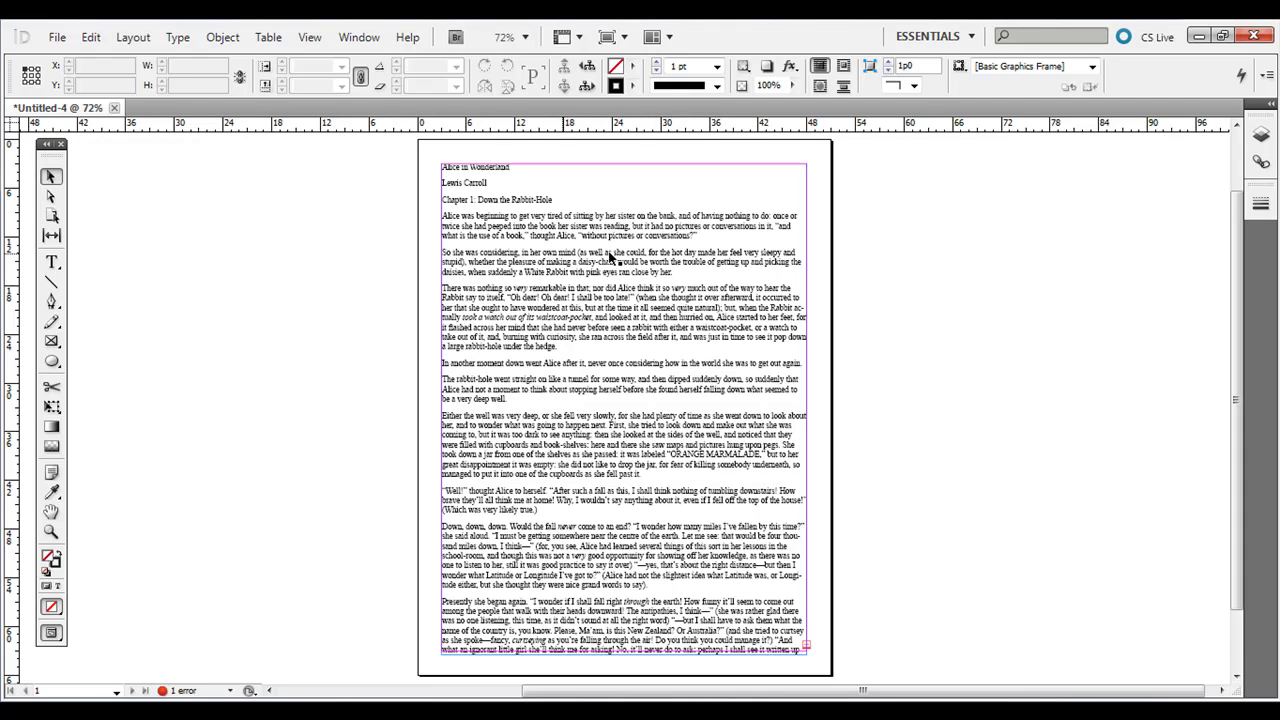
Draw a large circle with the Ellipse tool on the pasteboard left of the page
click(52, 364)
click(52, 366)
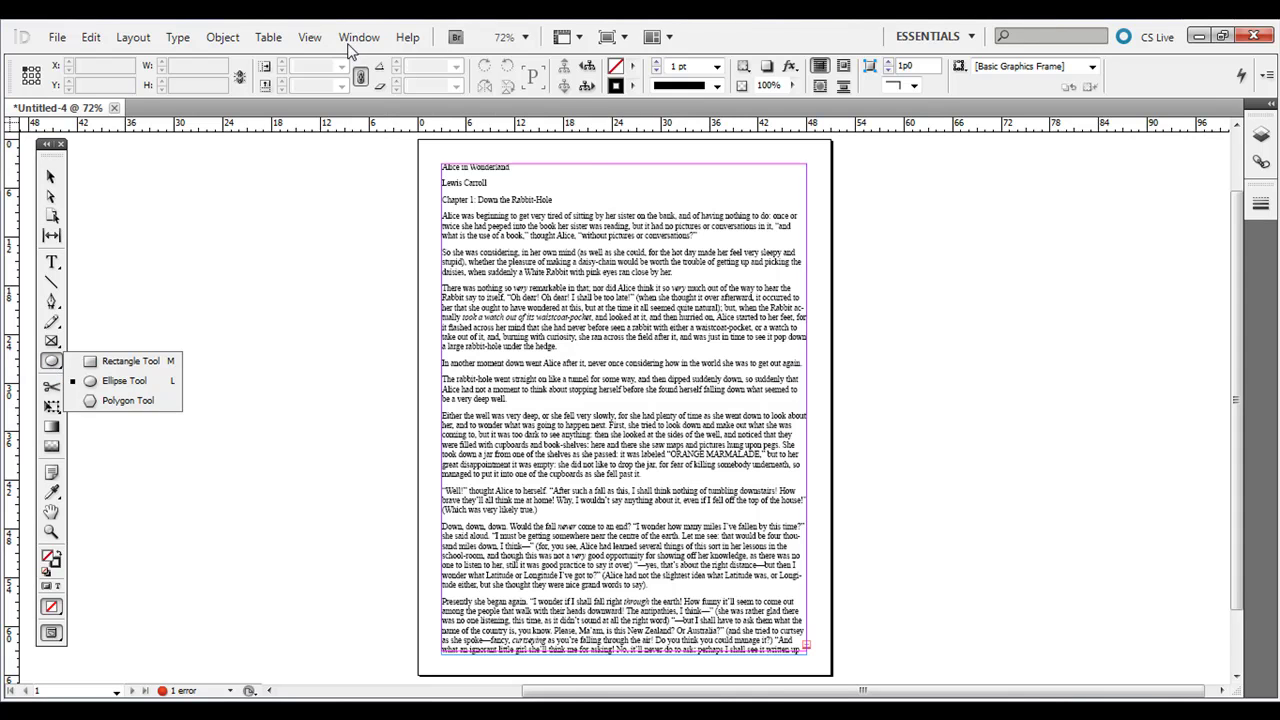
click(350, 42)
click(355, 40)
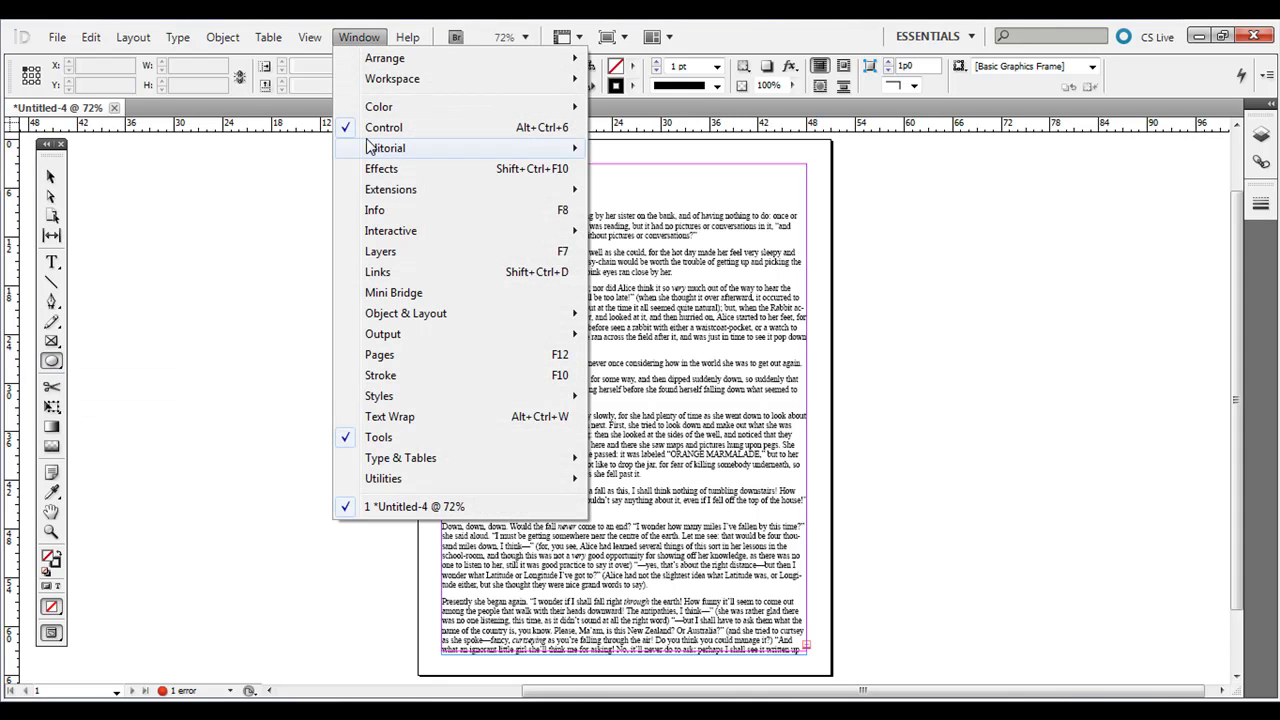
click(52, 364)
click(52, 364)
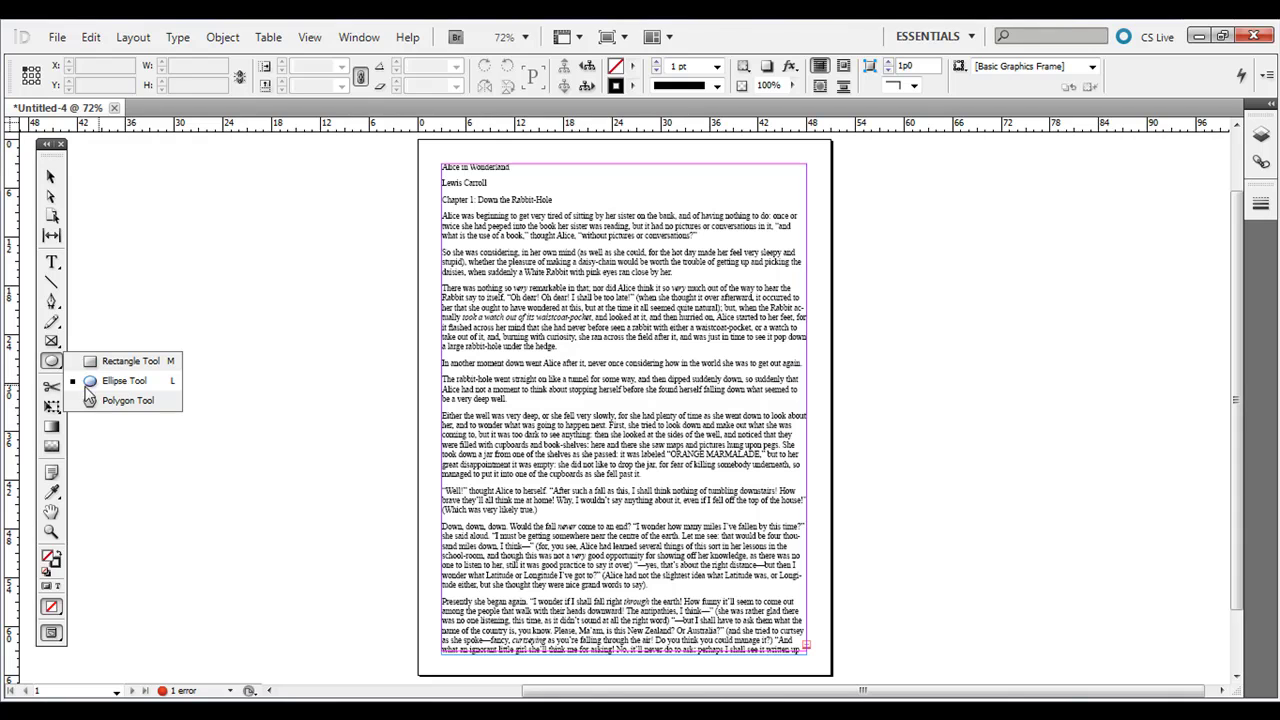
click(119, 382)
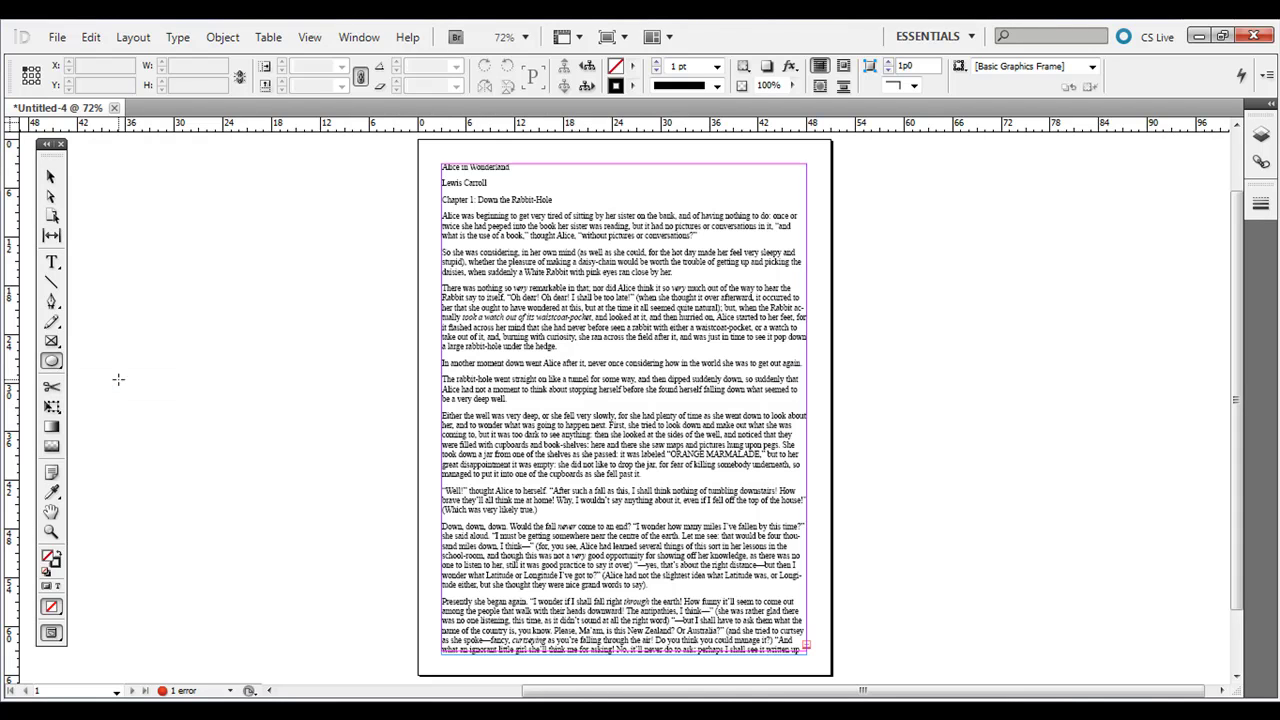
drag(175, 274, 381, 479)
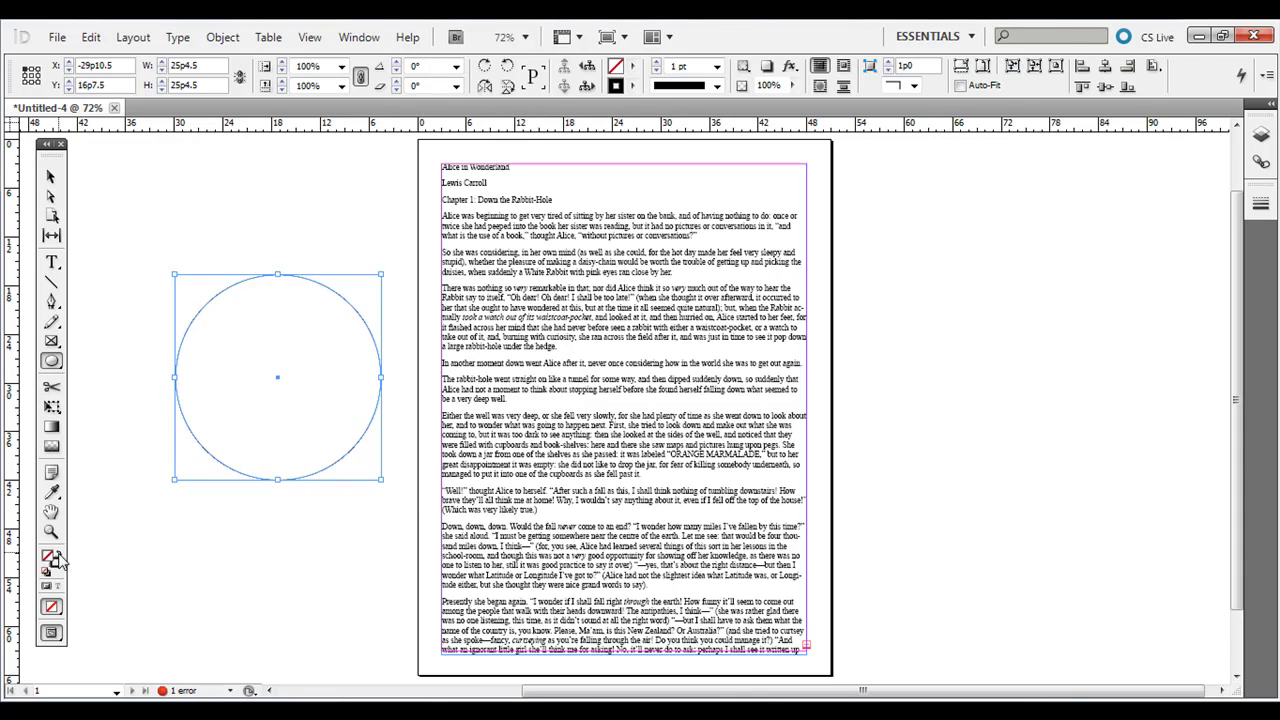
Give the circle a medium blue fill and move it onto the middle of the text
click(58, 552)
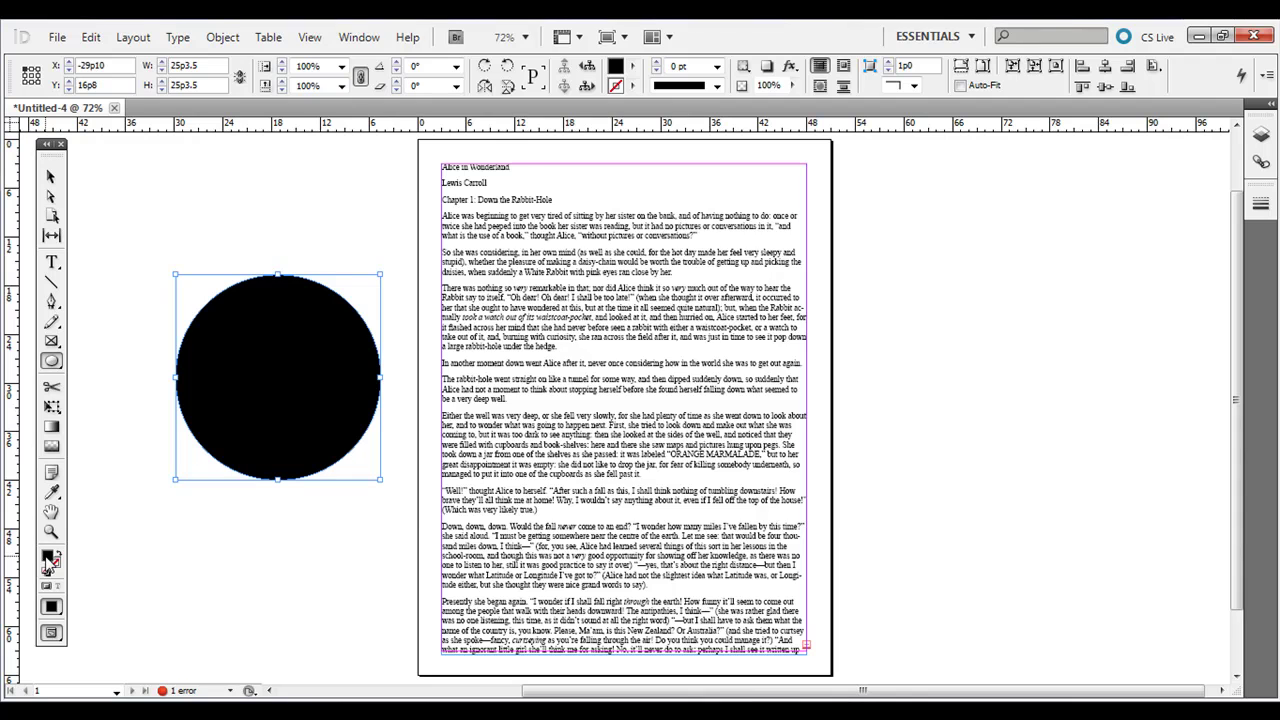
double_click(46, 560)
drag(549, 345, 559, 380)
click(818, 245)
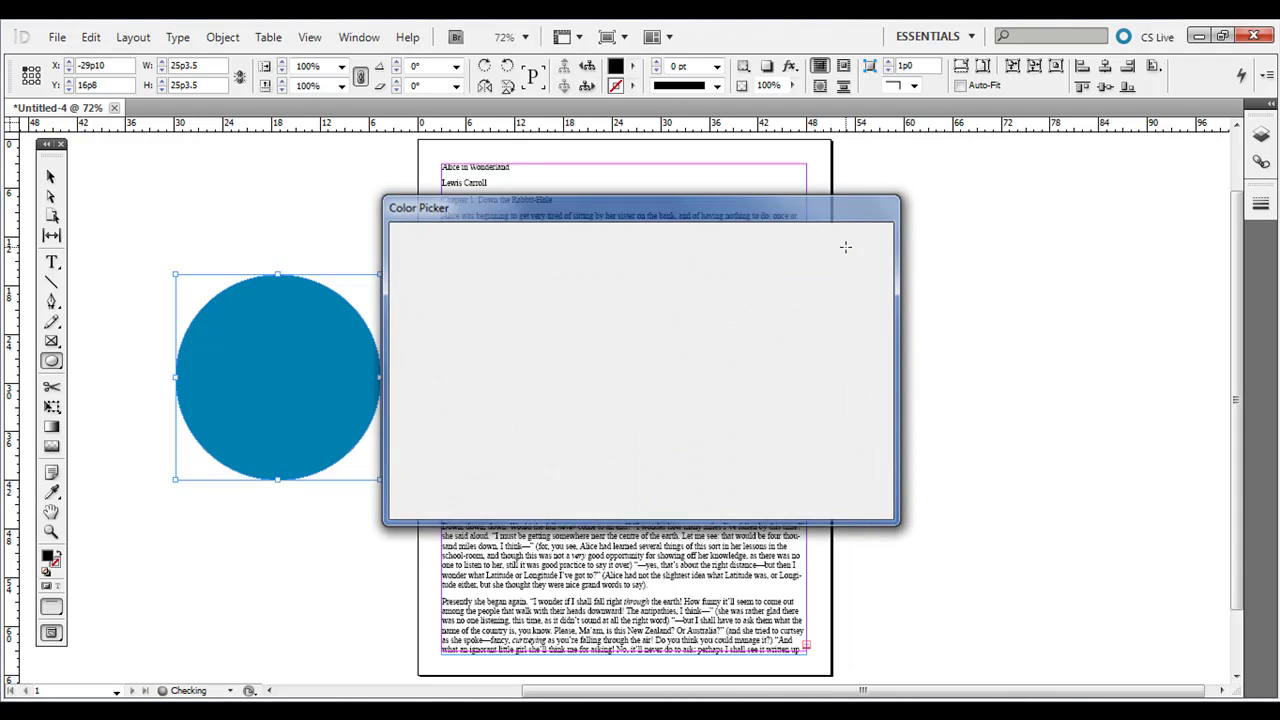
click(51, 177)
drag(230, 321, 566, 376)
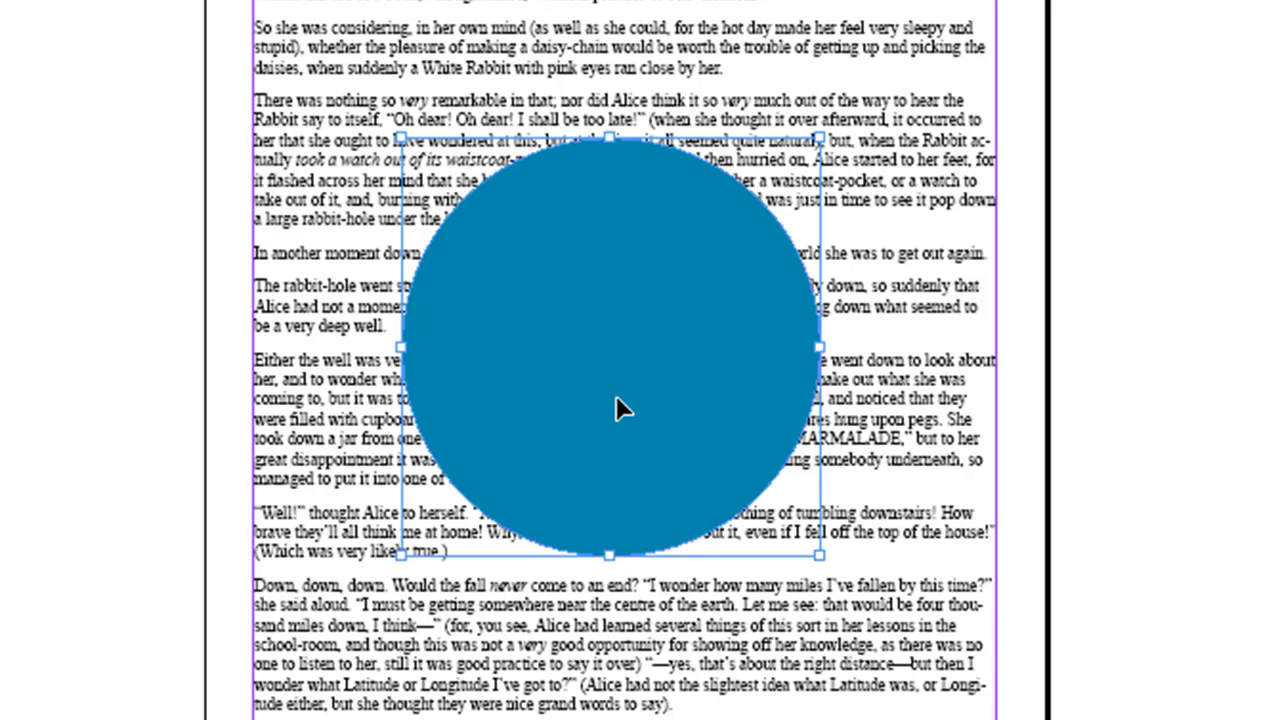
Apply Wrap Around Bounding Box to the circle in Text Wrap and shift it mid-column
key(alt+w)
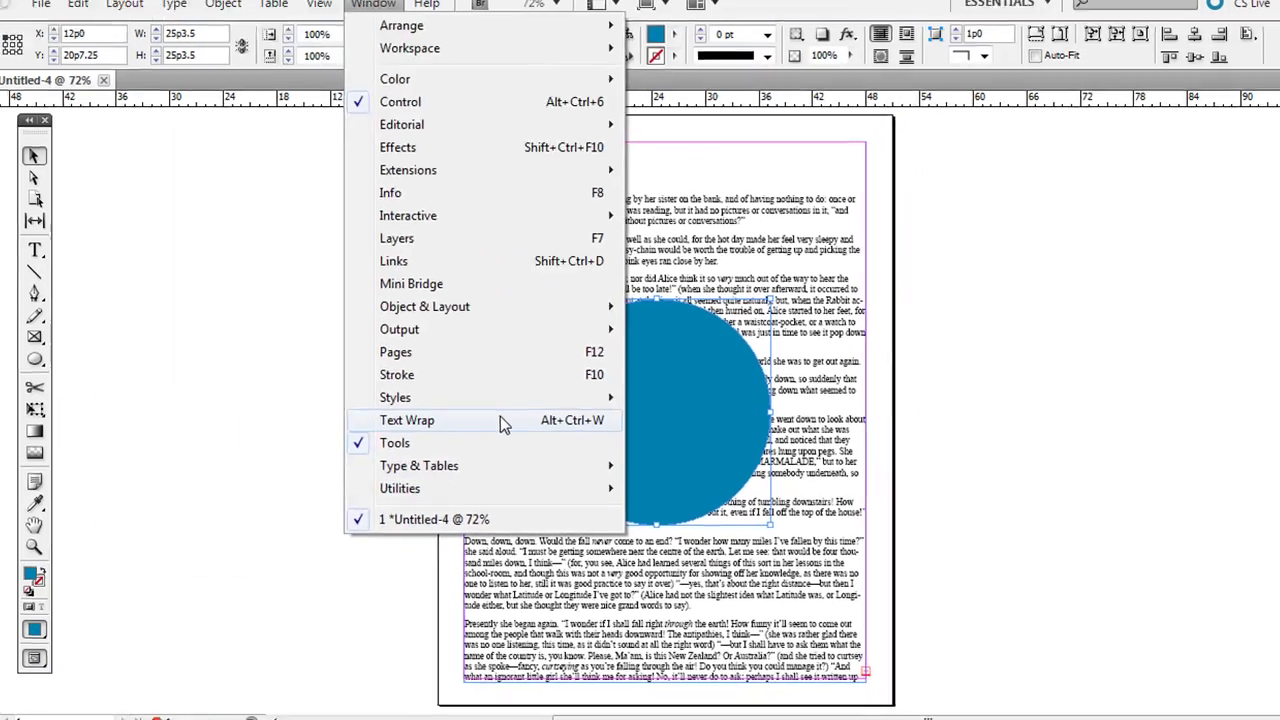
click(300, 362)
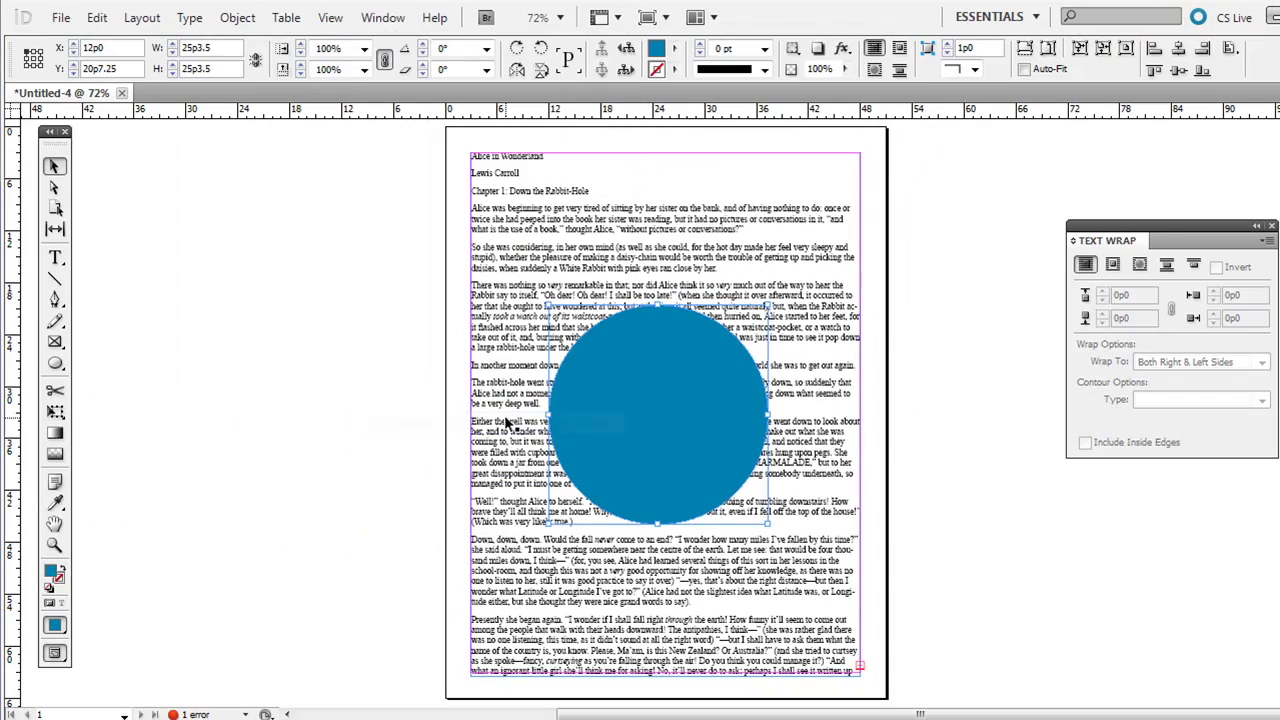
drag(1170, 228, 1034, 261)
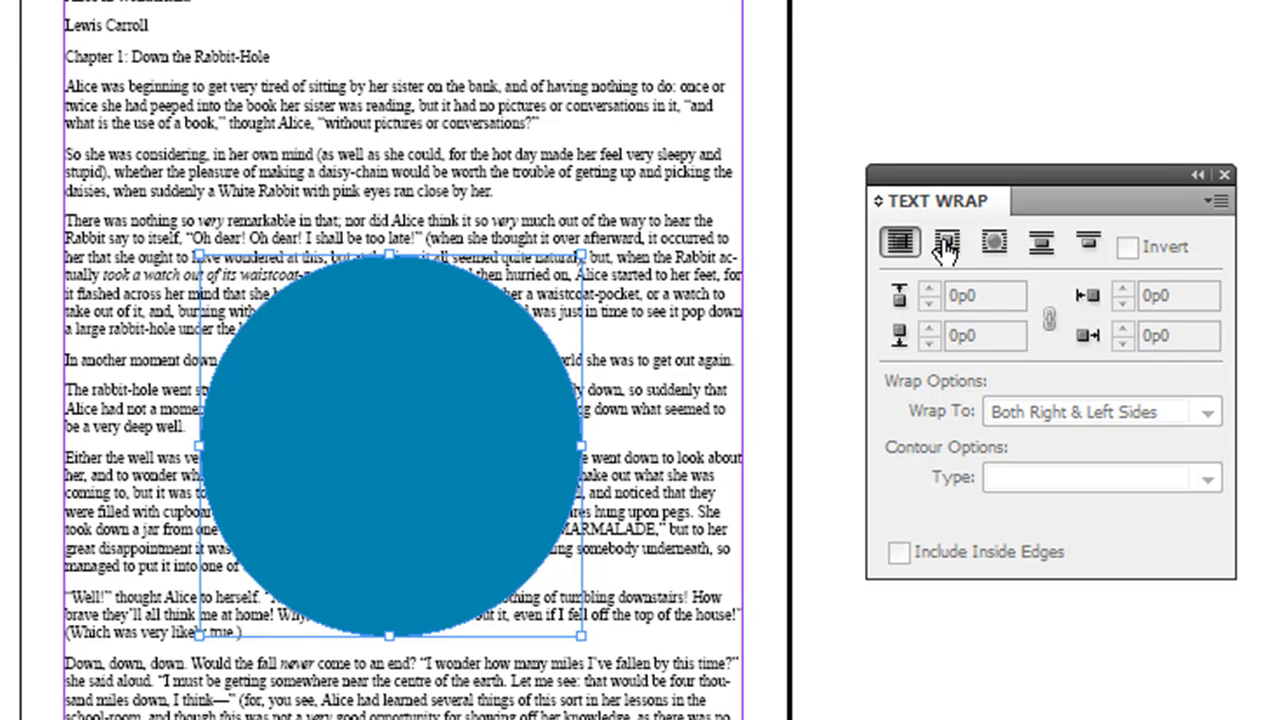
click(947, 243)
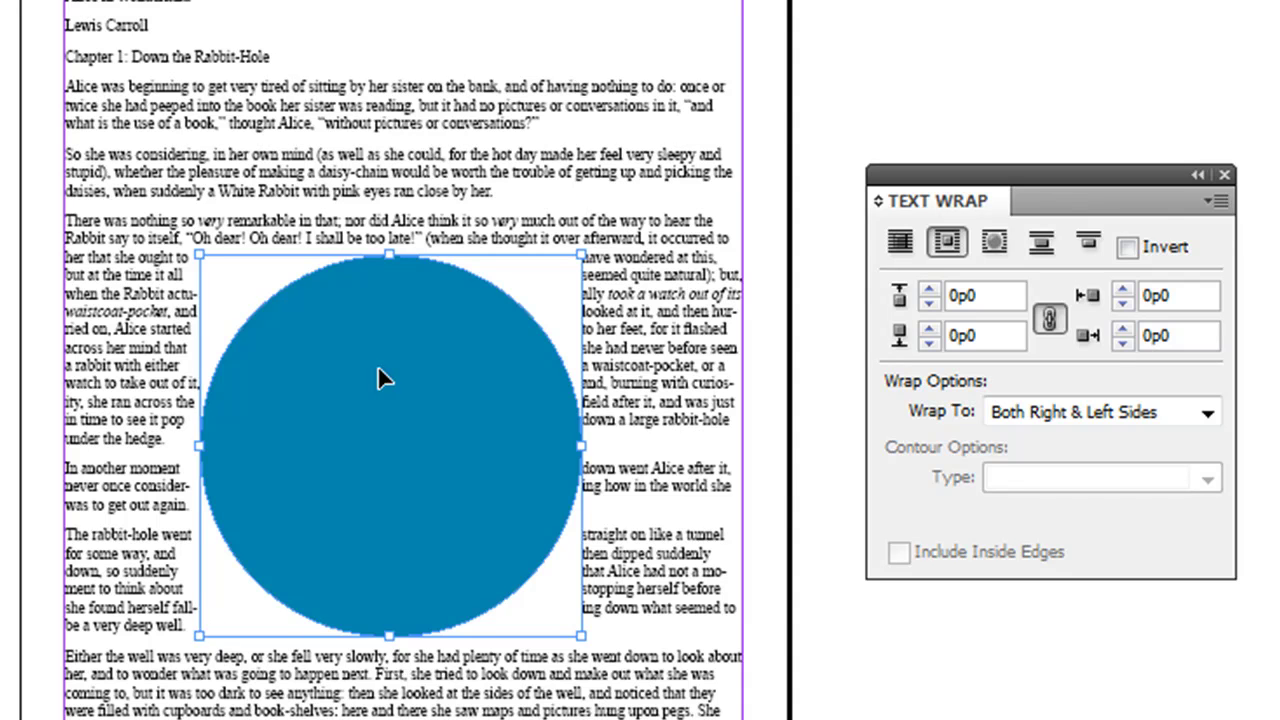
drag(386, 369, 370, 393)
drag(466, 371, 399, 410)
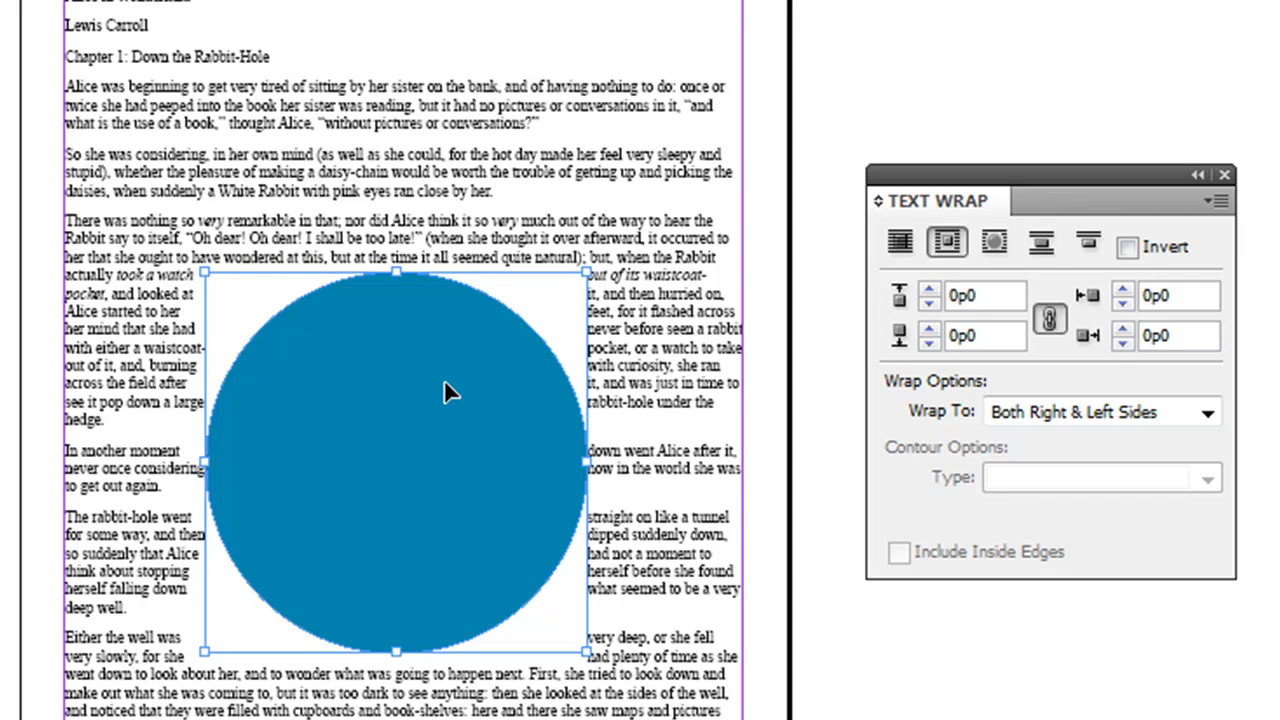
Switch the circle to Wrap Around Object Shape with a 1p1 offset on all sides
click(996, 245)
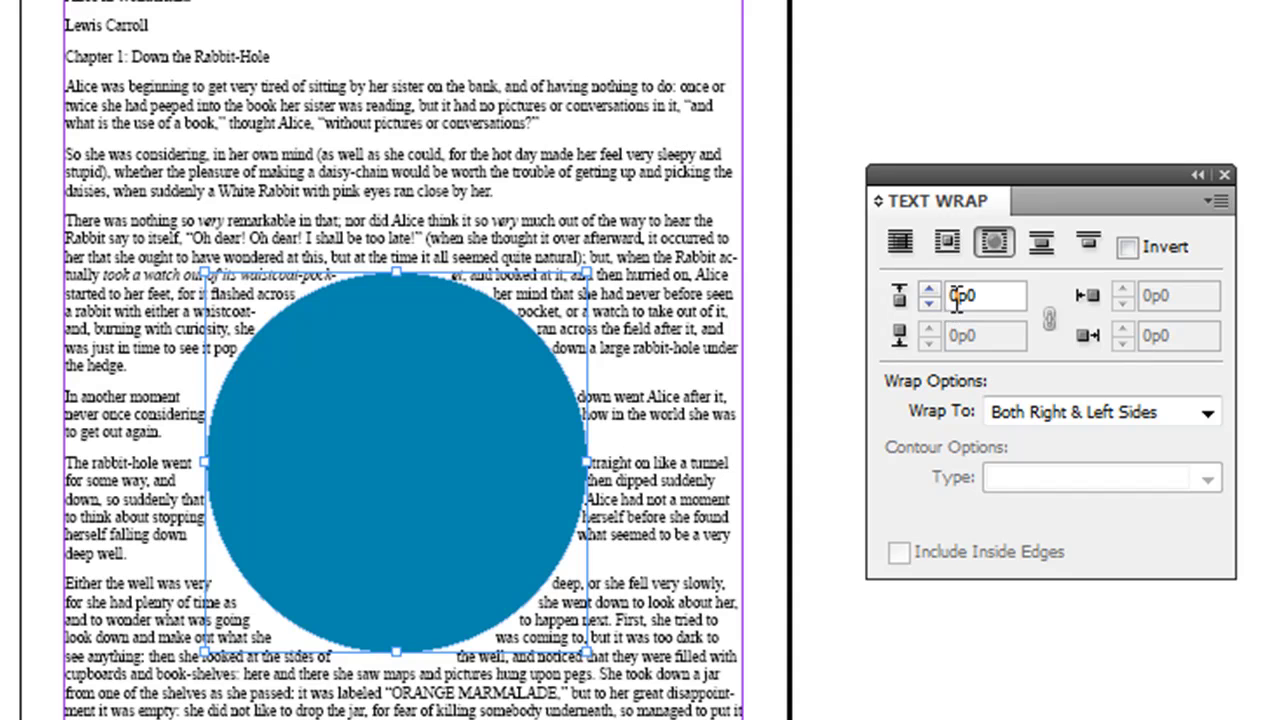
click(928, 290)
click(928, 290)
click(928, 290)
click(928, 290)
click(928, 290)
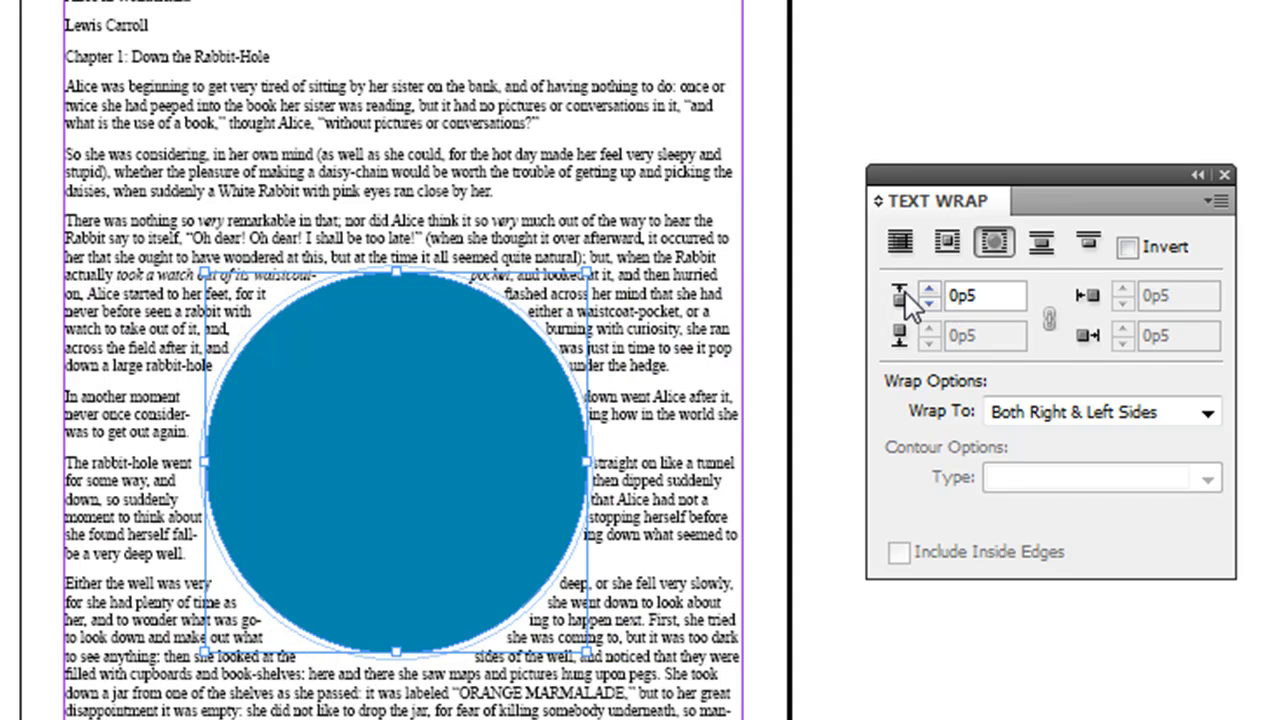
click(928, 291)
click(928, 291)
click(928, 291)
click(928, 291)
click(928, 291)
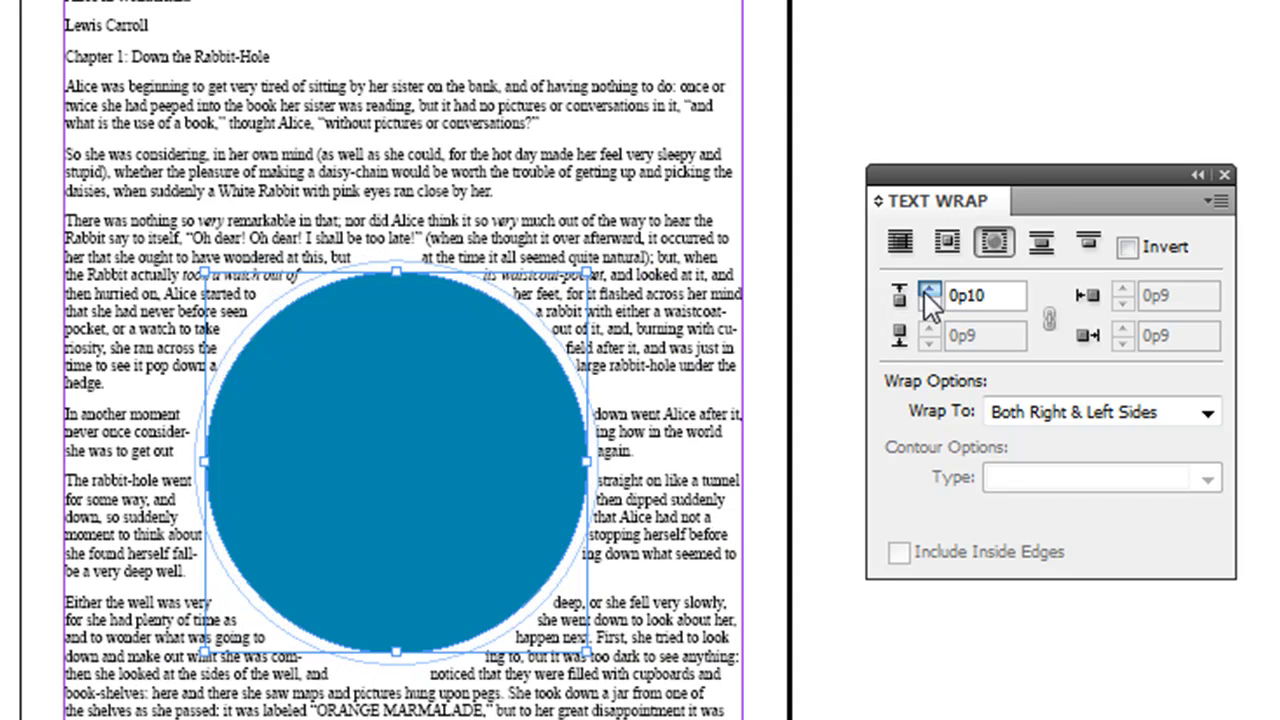
click(928, 291)
click(928, 291)
click(928, 291)
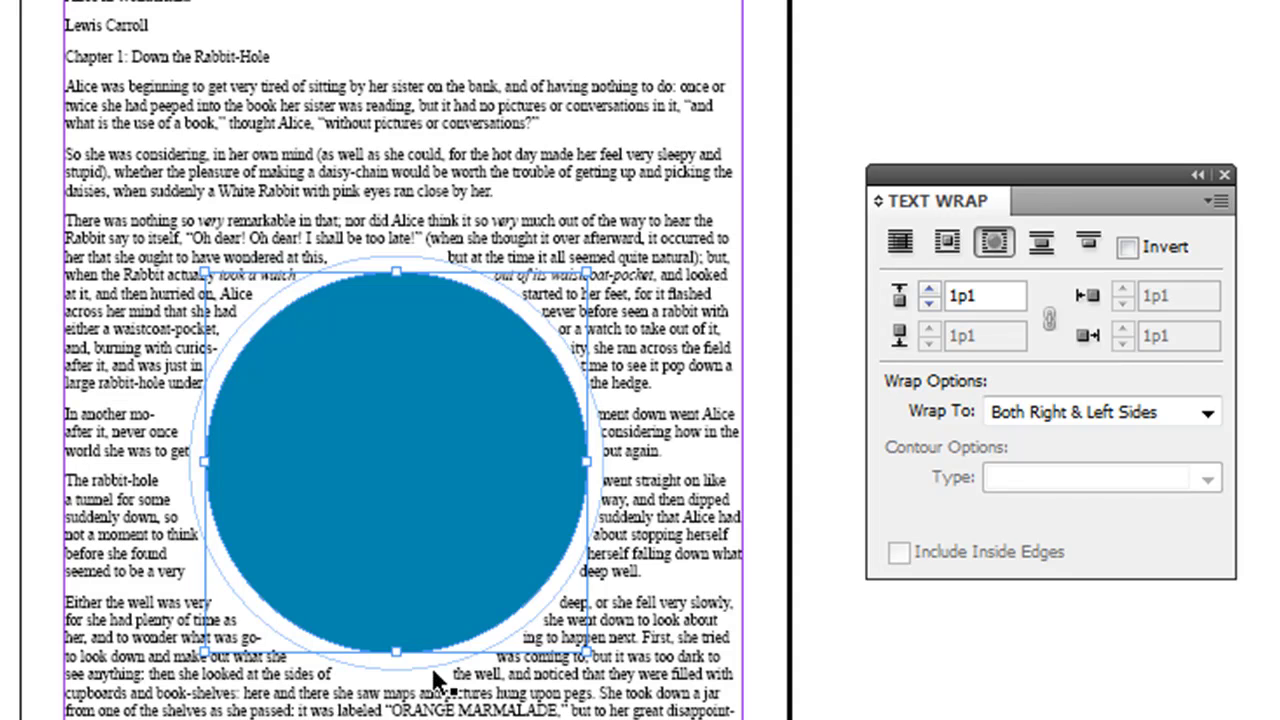
key(ctrl+shift+a)
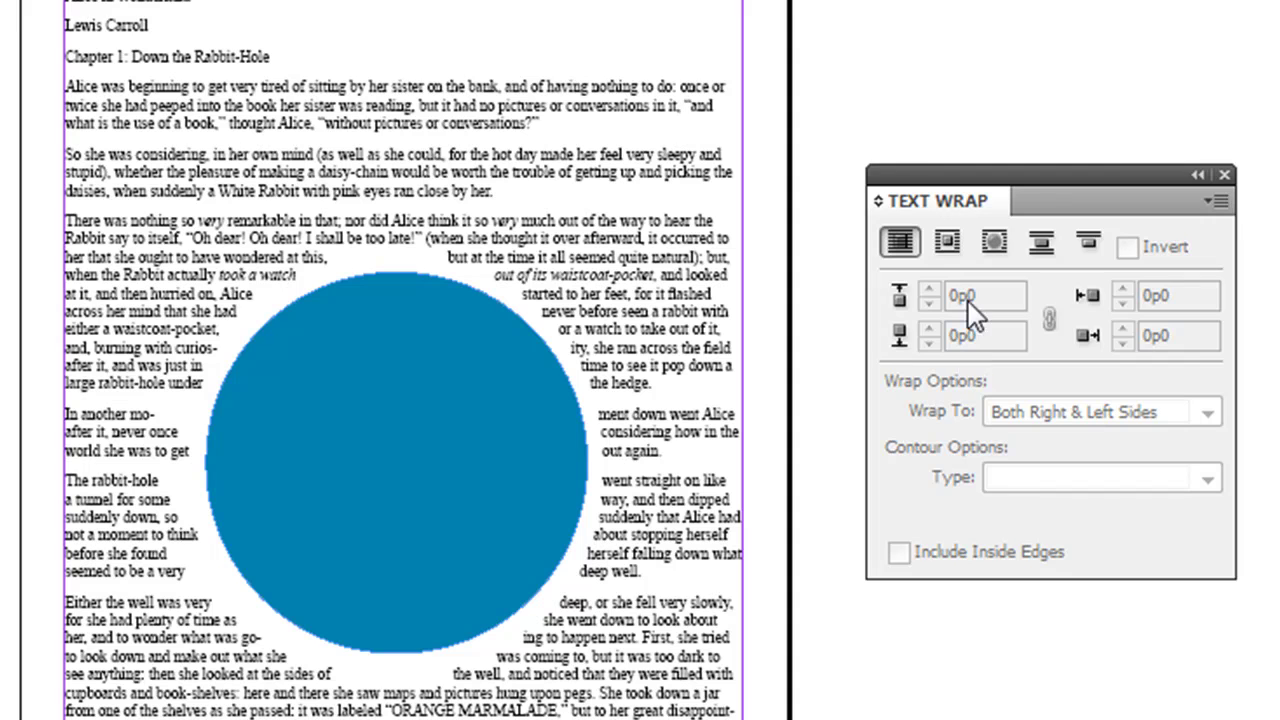
Return the circle to bounding-box wrap, unlink the offsets, and raise the bottom offset to 2p0
click(490, 392)
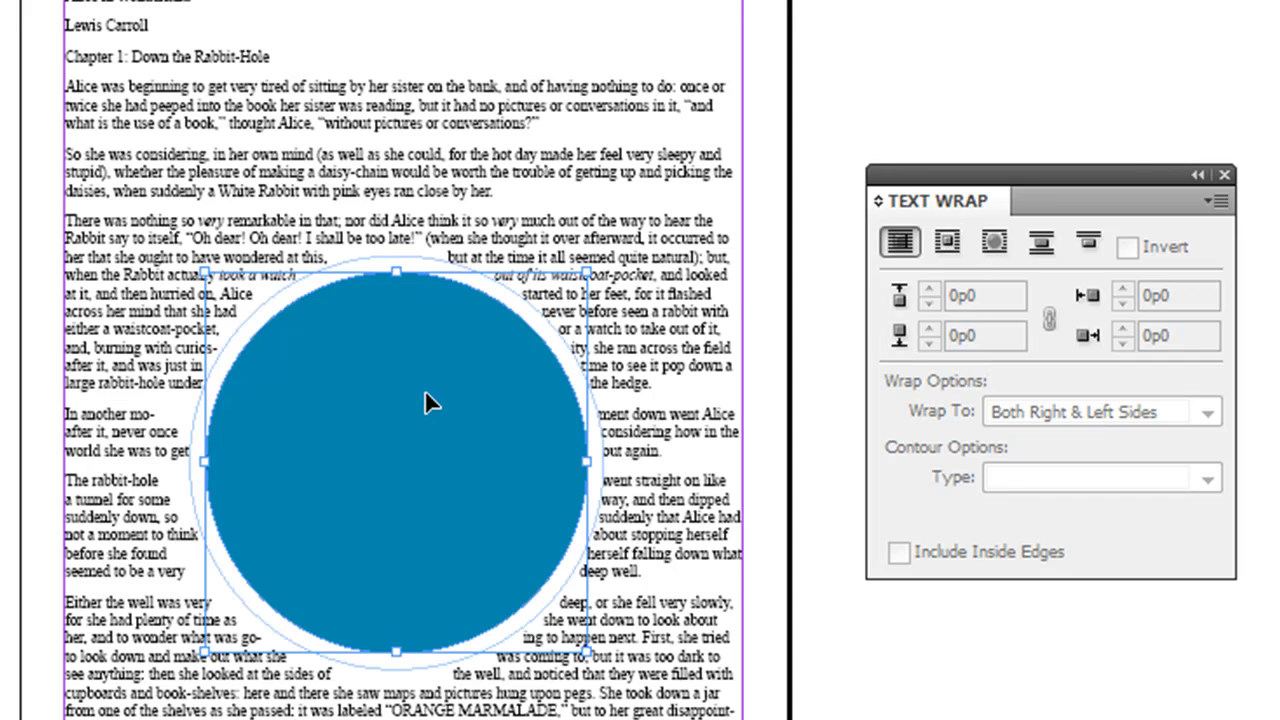
click(948, 241)
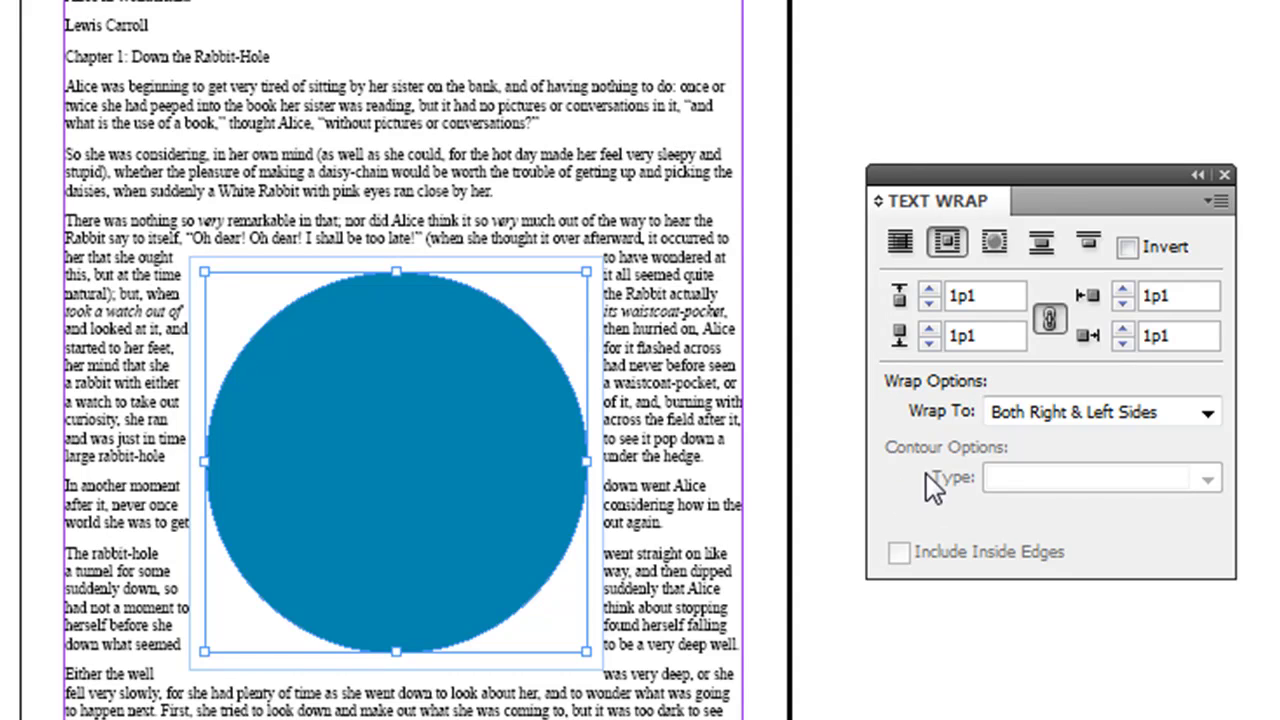
click(1050, 322)
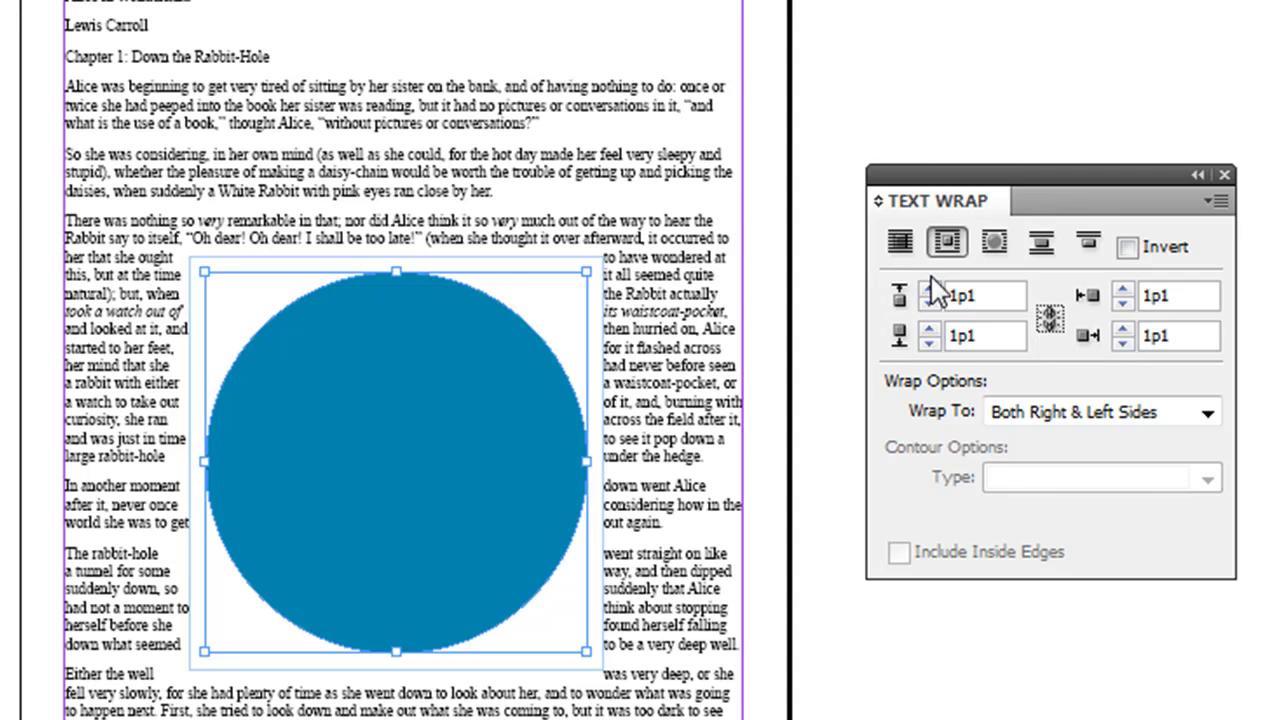
click(930, 330)
click(930, 330)
click(930, 330)
click(930, 330)
click(930, 330)
click(930, 330)
click(930, 330)
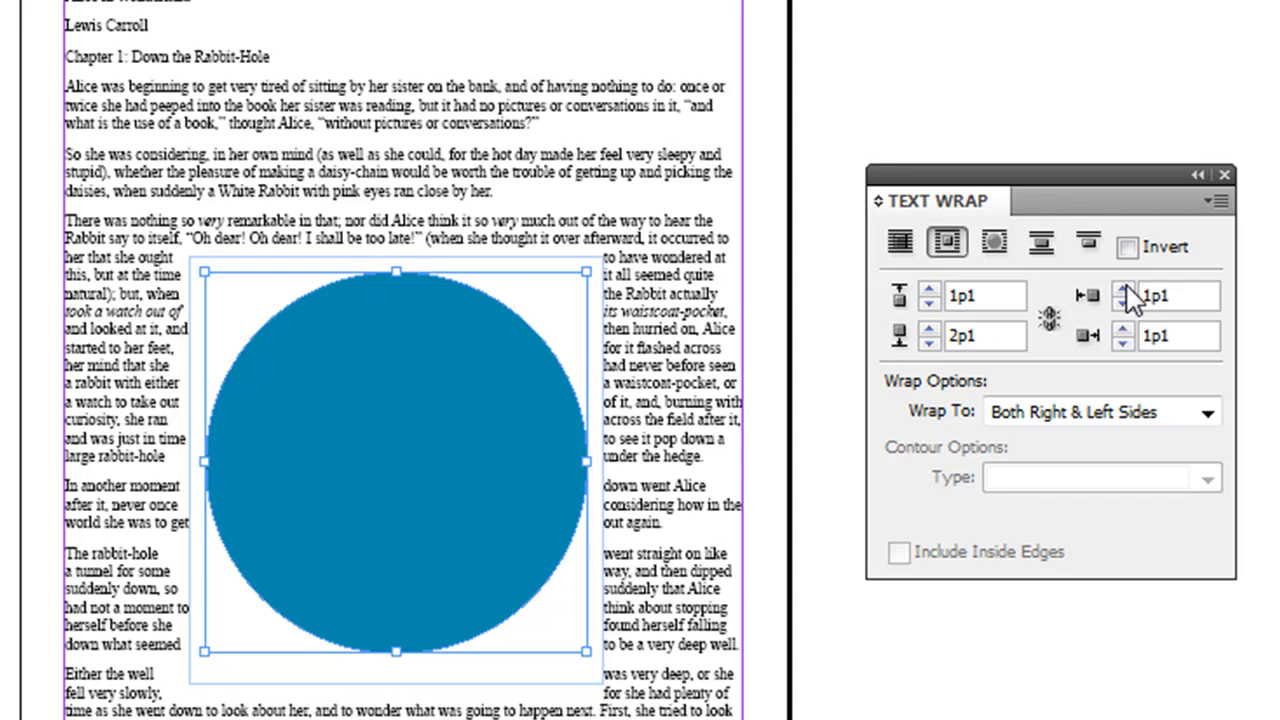
Fine-tune the right-side and top wrap offsets, top to 1p5, then delete the circle
click(1123, 291)
click(1123, 291)
click(1123, 291)
click(1123, 291)
click(1123, 291)
click(1123, 291)
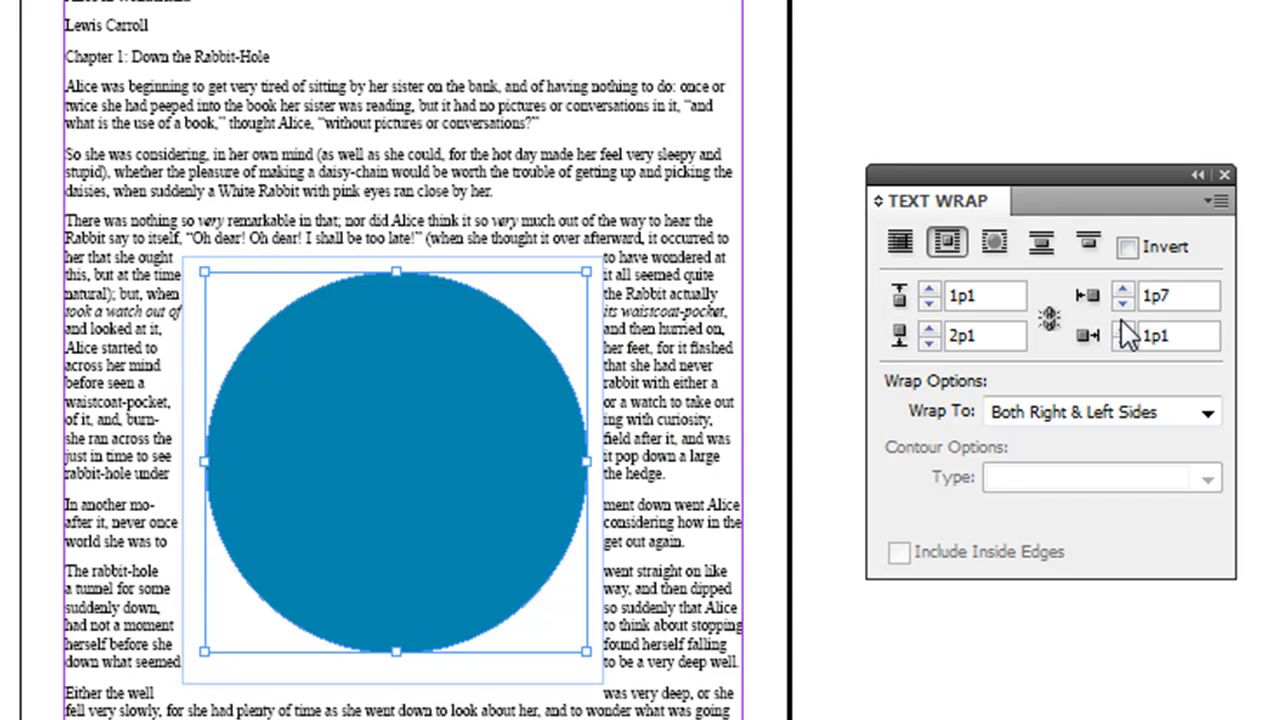
click(1122, 331)
click(1122, 331)
click(1122, 331)
click(1122, 331)
click(1122, 331)
click(1122, 331)
click(1122, 331)
click(1122, 331)
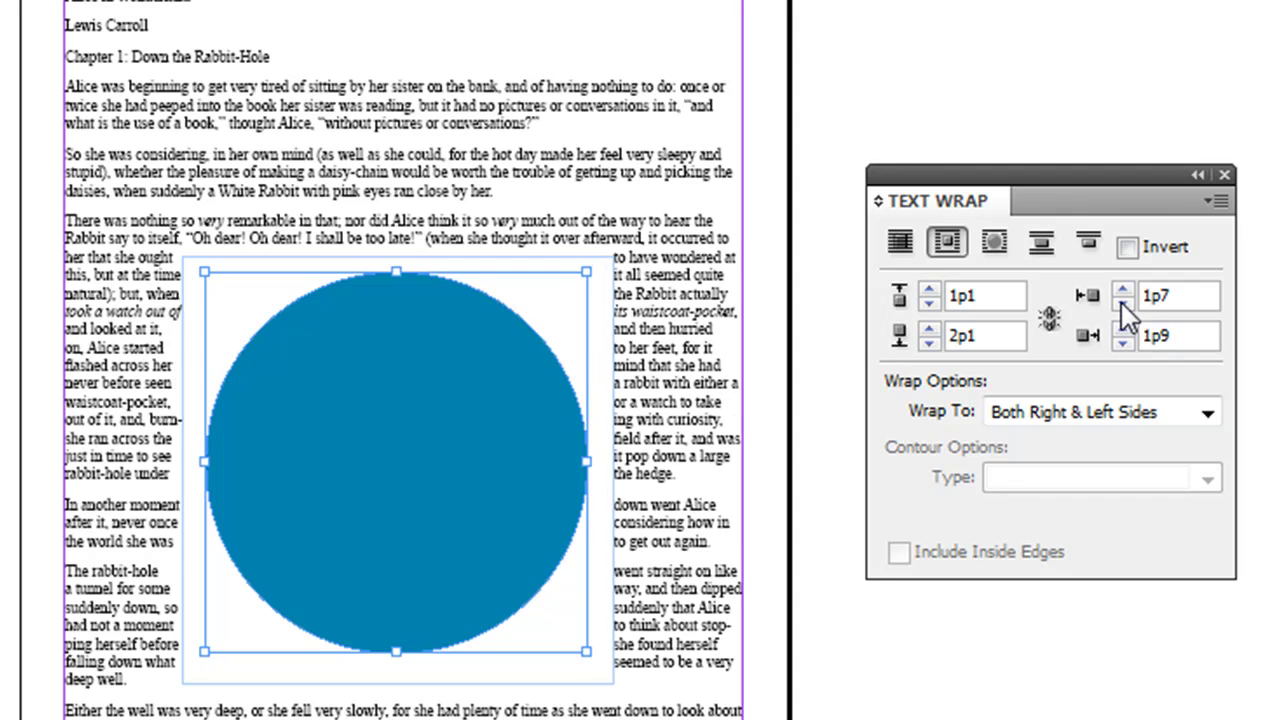
click(1122, 303)
click(1122, 303)
click(1122, 303)
click(1122, 303)
click(930, 291)
click(930, 291)
click(930, 291)
click(930, 291)
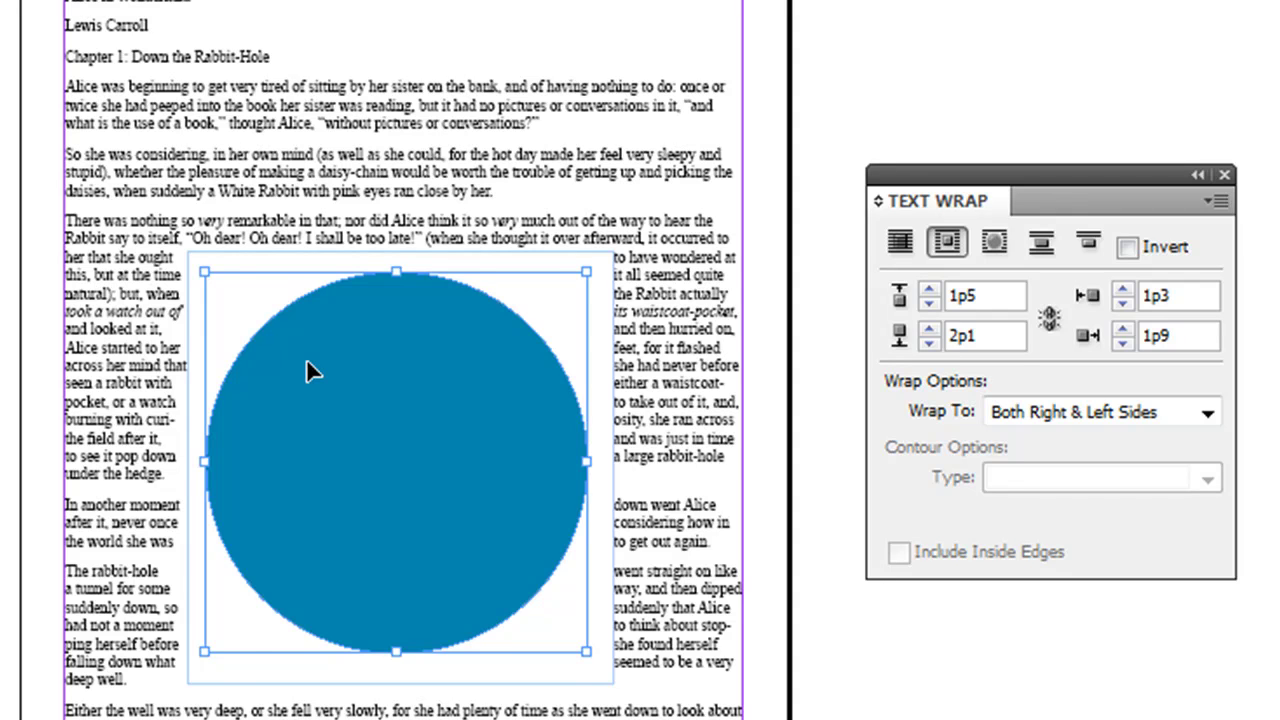
key(Delete)
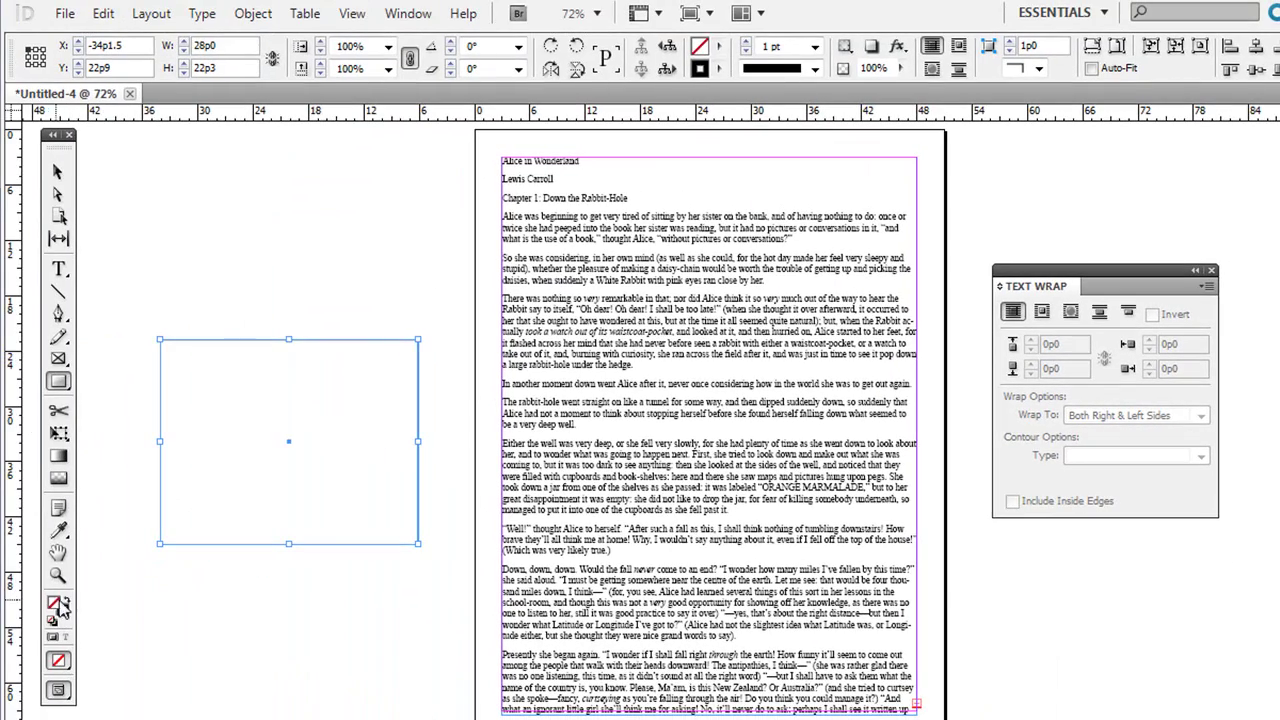
Fill the rectangle with cyan, move it onto the text column, and wrap text around its bounding box
click(64, 599)
double_click(53, 603)
drag(515, 400, 663, 352)
click(926, 250)
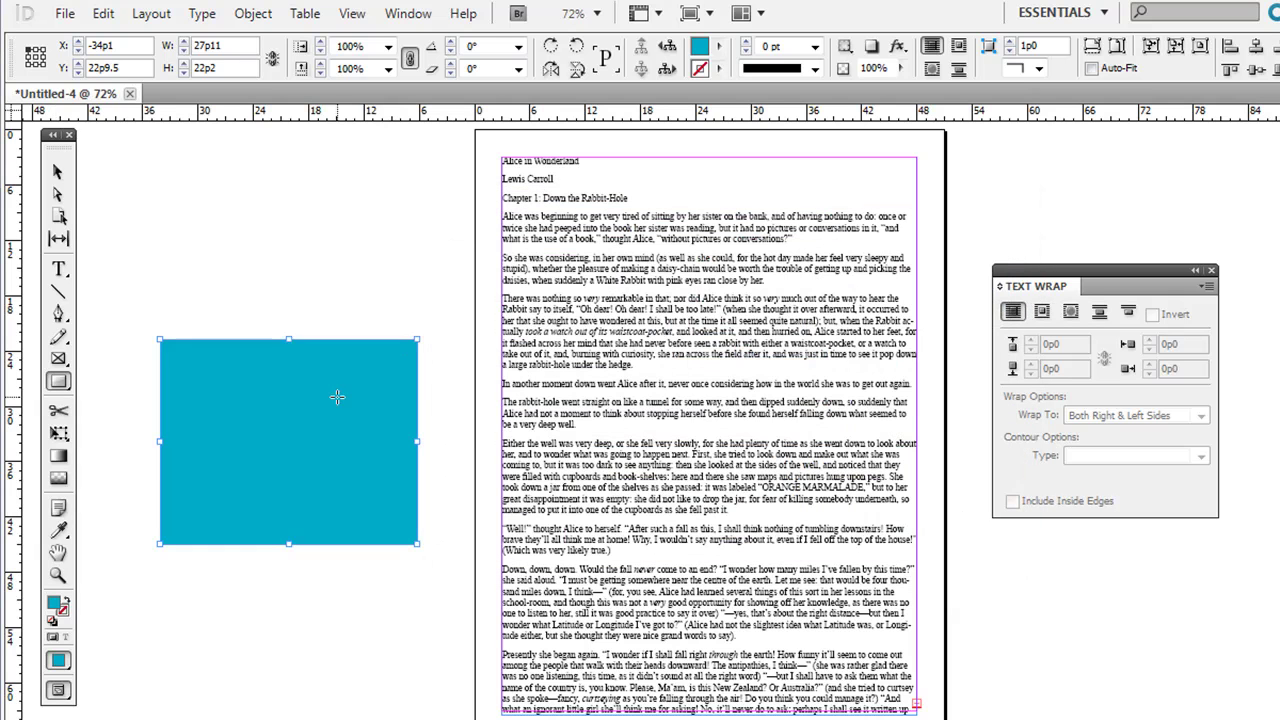
click(57, 172)
drag(318, 427, 738, 399)
click(1041, 311)
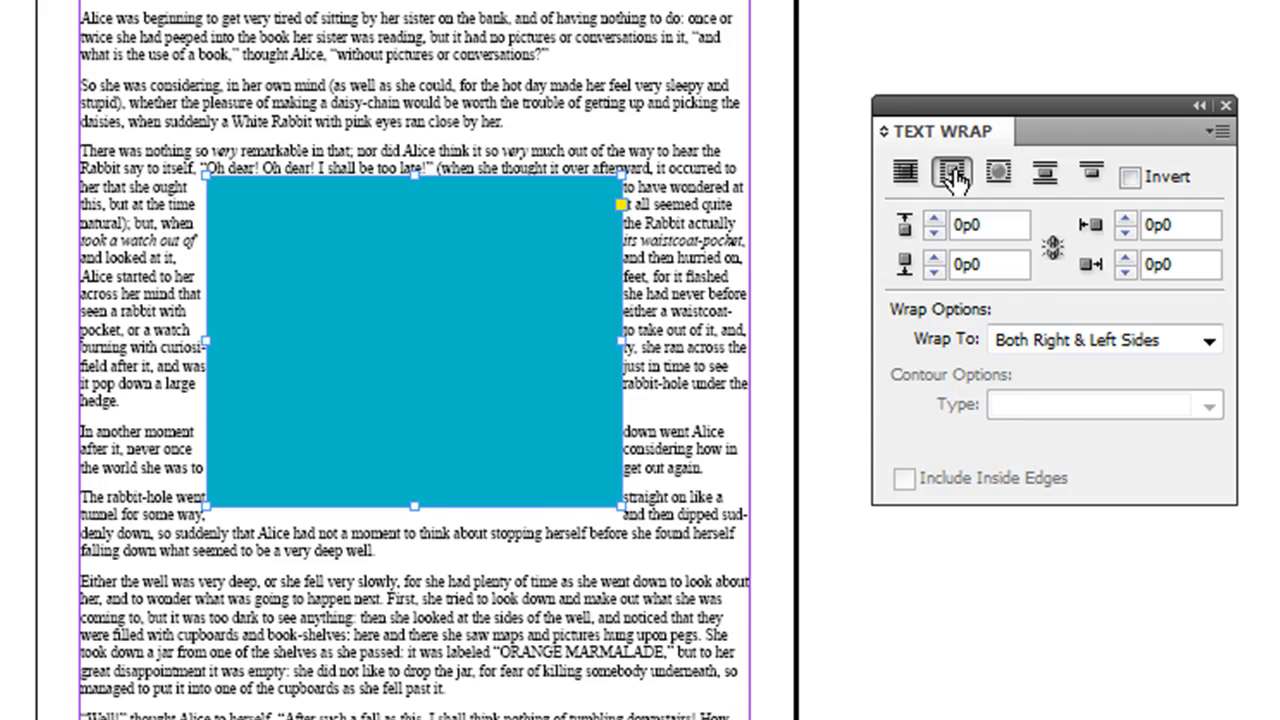
Wrap text to the rectangle's Right Side with linked 0p11 offsets, and reposition the rectangle
click(1049, 350)
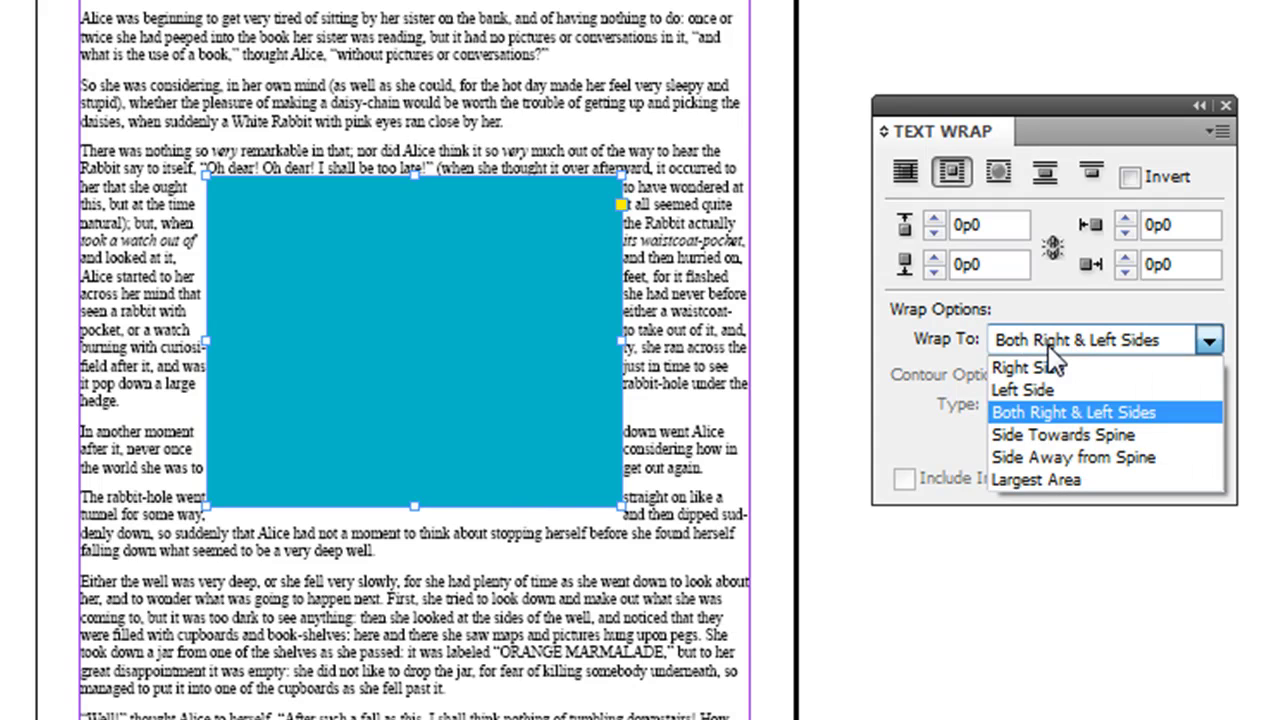
click(1045, 369)
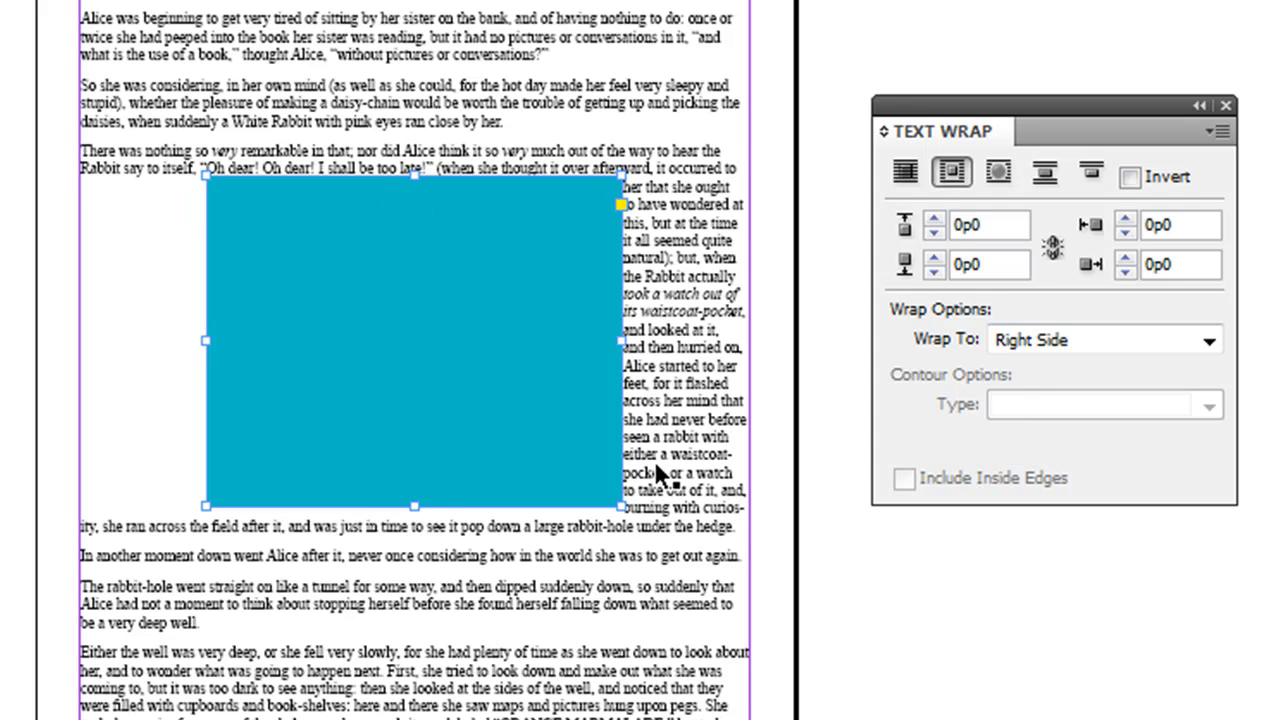
click(934, 220)
click(934, 220)
click(934, 220)
click(934, 220)
click(934, 220)
click(1052, 247)
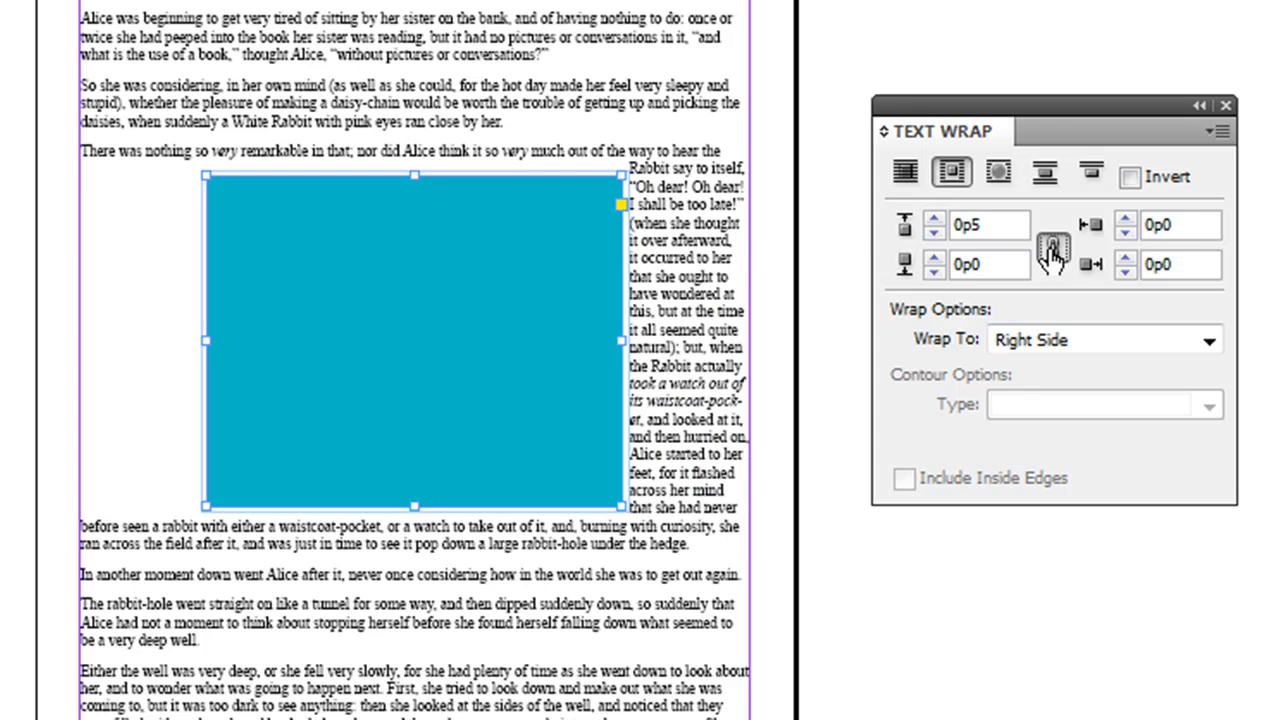
click(932, 220)
click(932, 220)
click(932, 220)
click(932, 220)
click(932, 220)
click(932, 220)
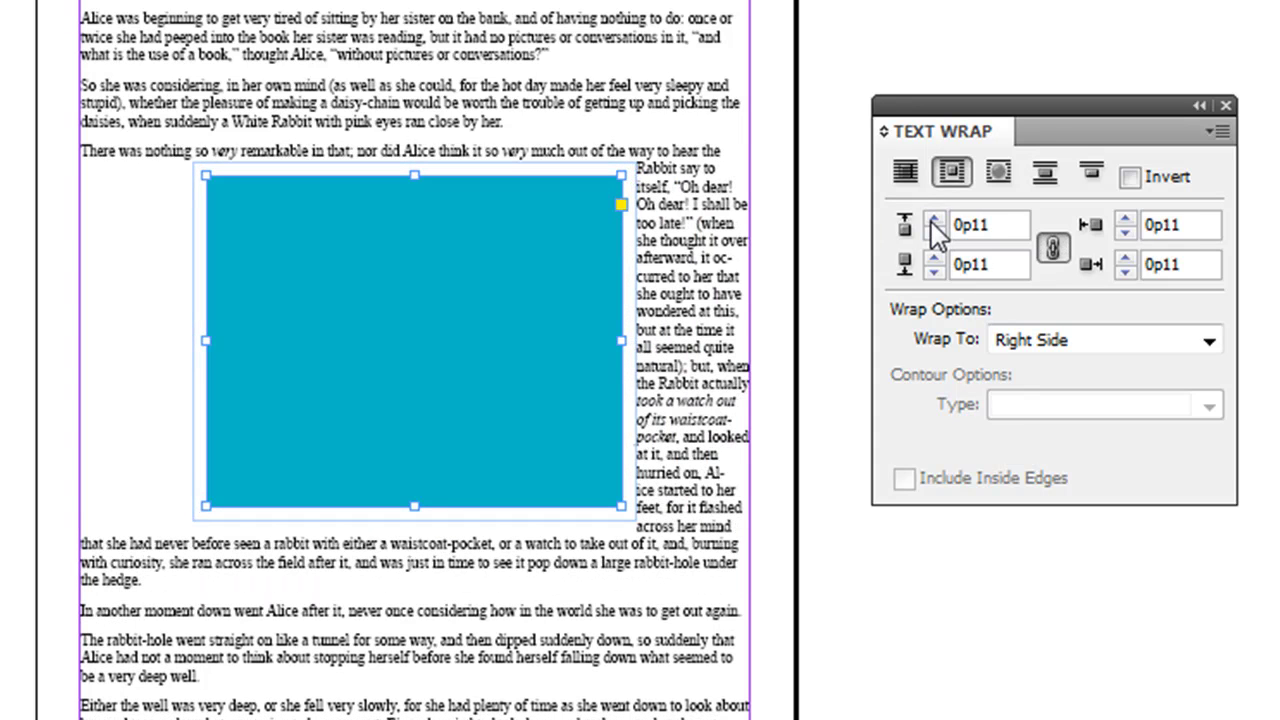
drag(505, 240, 443, 246)
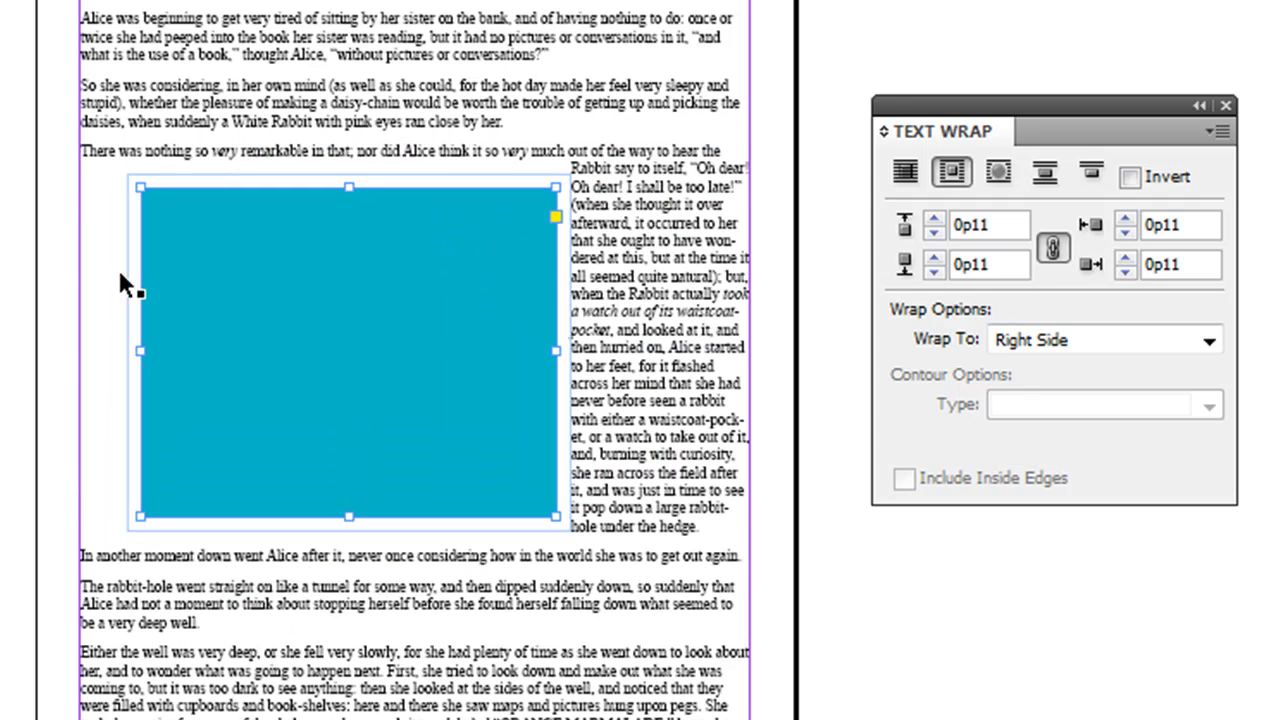
drag(340, 285, 390, 285)
Try Left Side, then settle on Side Towards Spine and nudge the rectangle right
click(1054, 338)
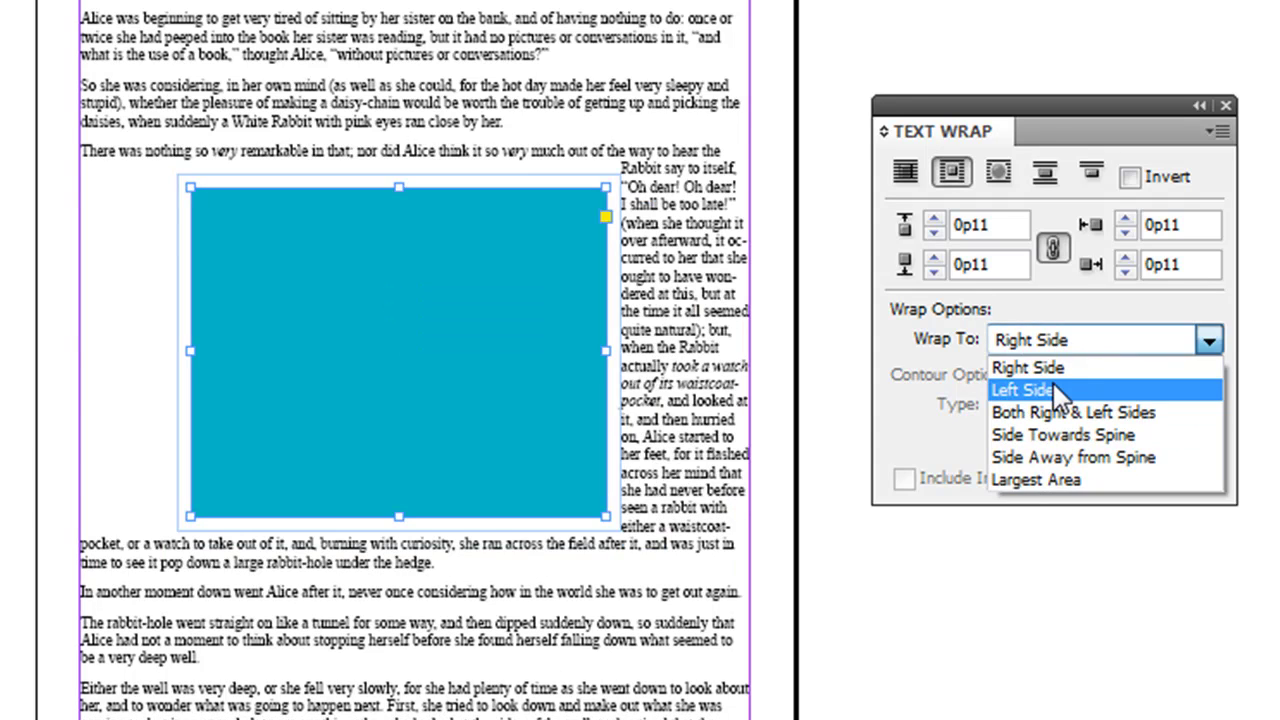
click(1052, 384)
click(1086, 343)
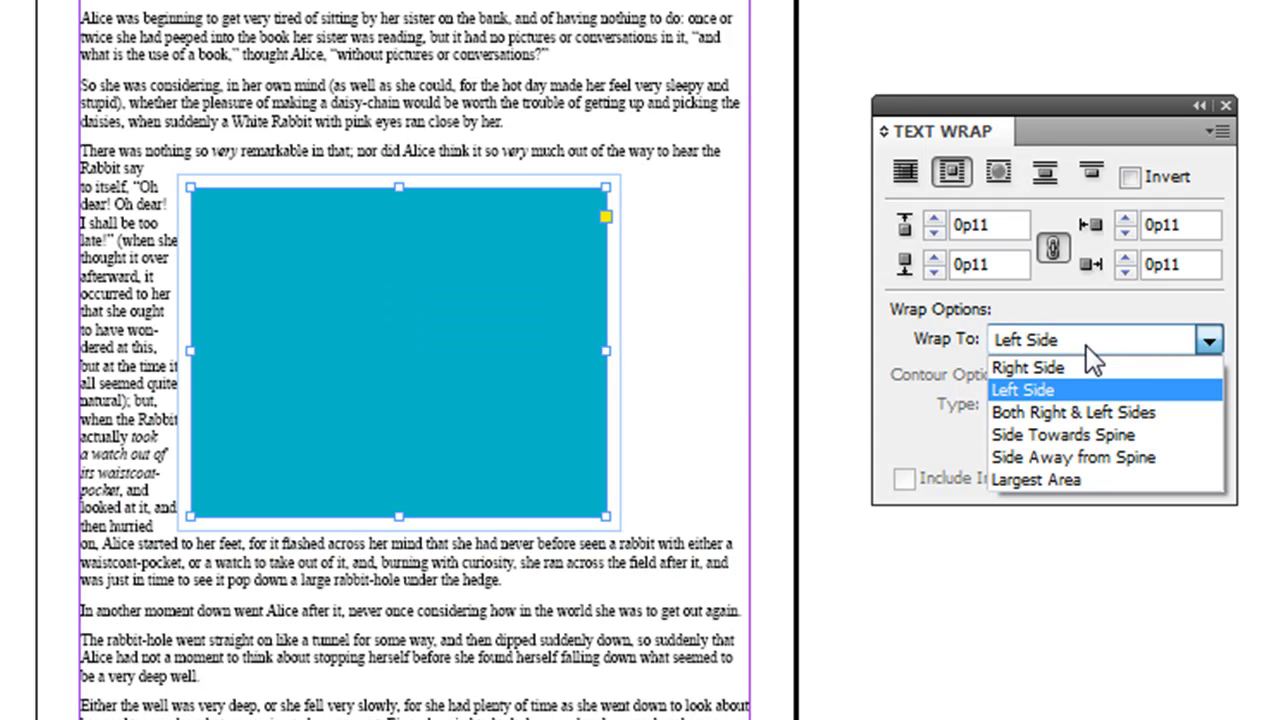
click(1091, 437)
drag(495, 255, 530, 272)
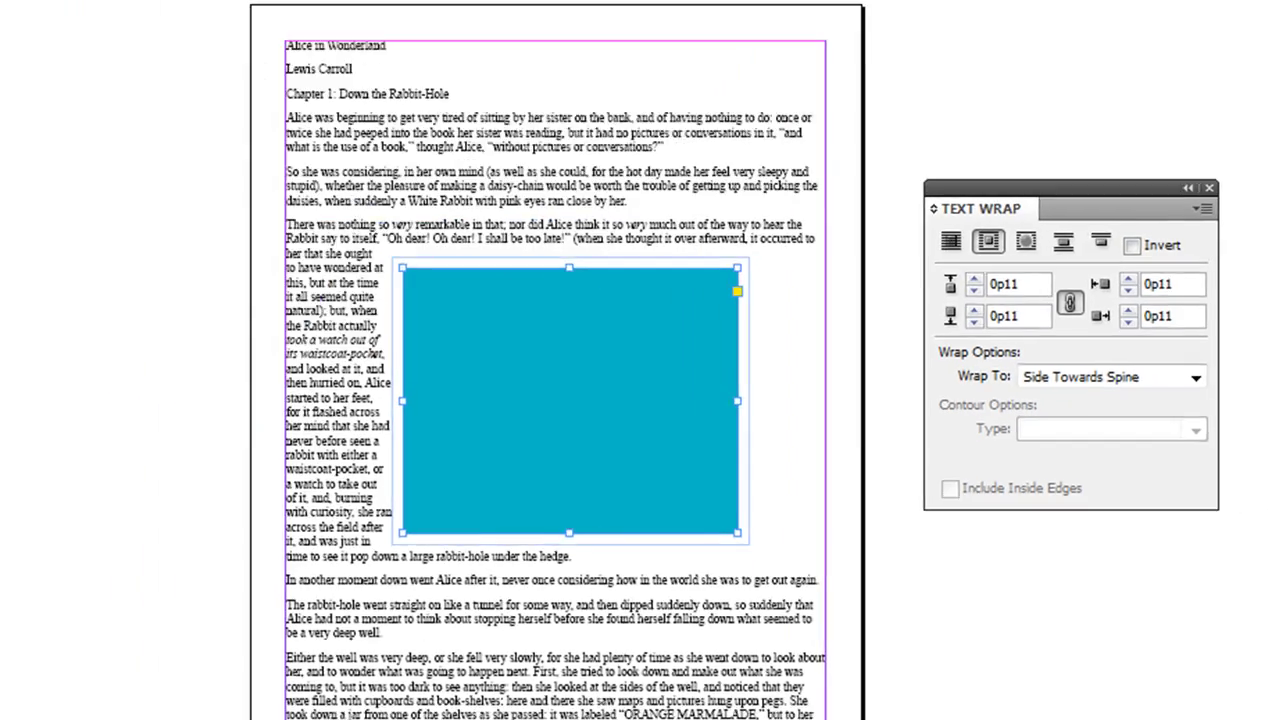
Duplicate page 1 and the 2-3 spread in the Pages panel to make five pages
click(398, 16)
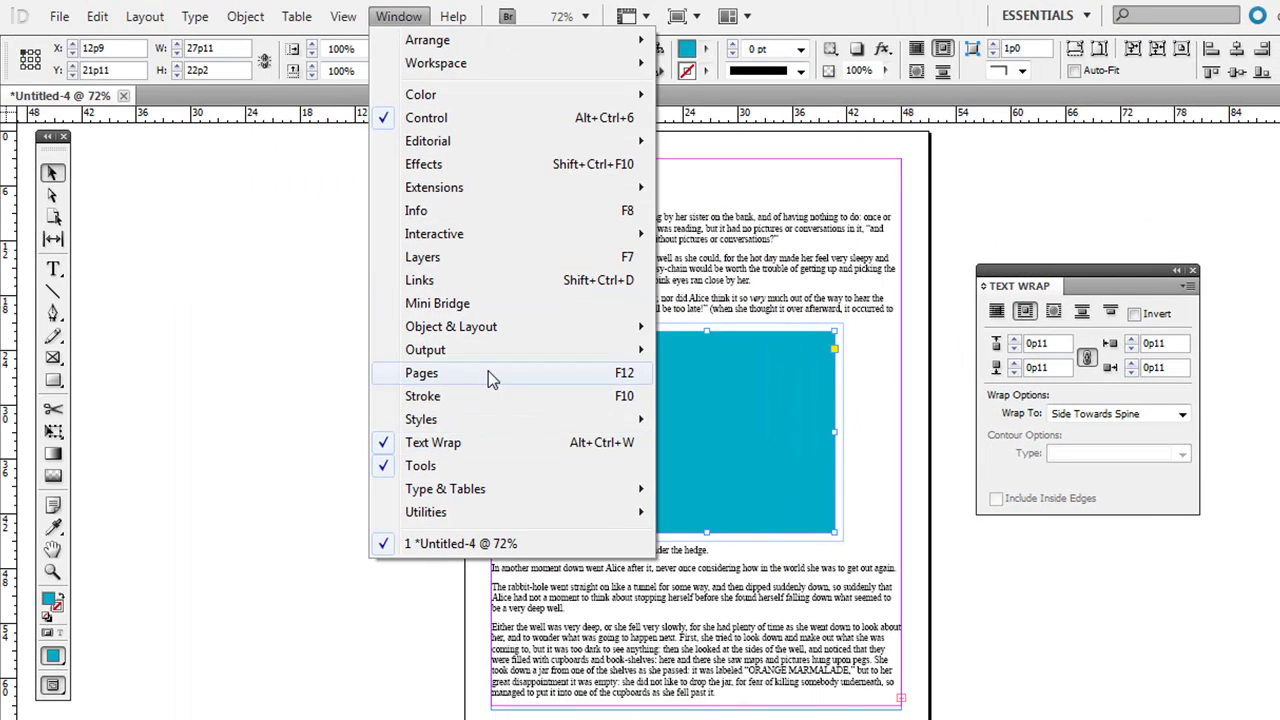
click(488, 372)
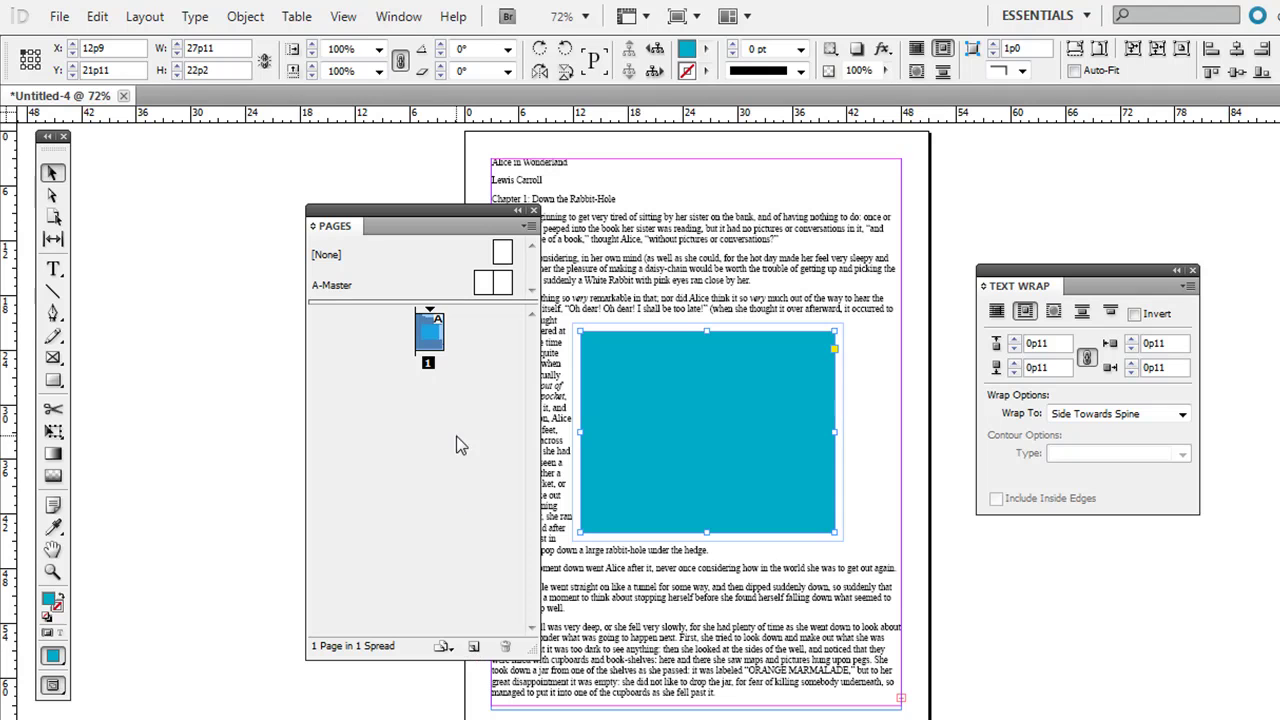
drag(507, 643, 473, 646)
drag(398, 404, 473, 646)
drag(436, 412, 473, 646)
click(398, 404)
drag(411, 226, 218, 451)
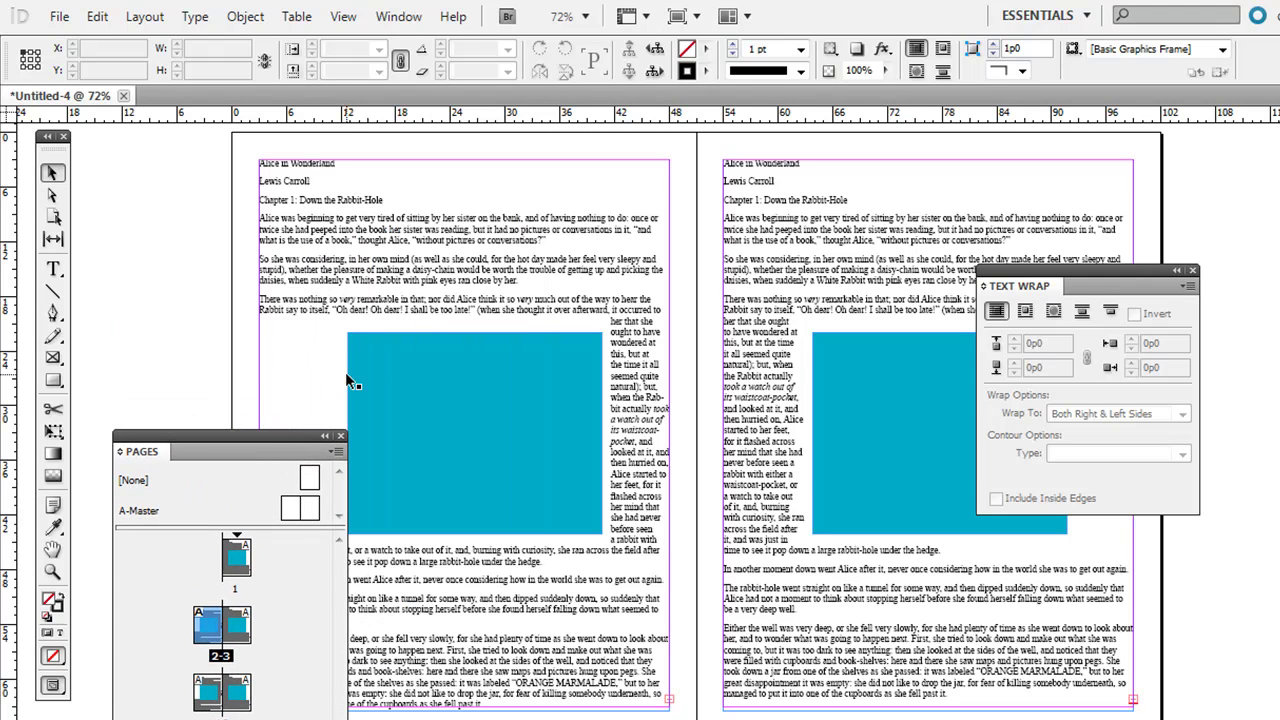
click(883, 369)
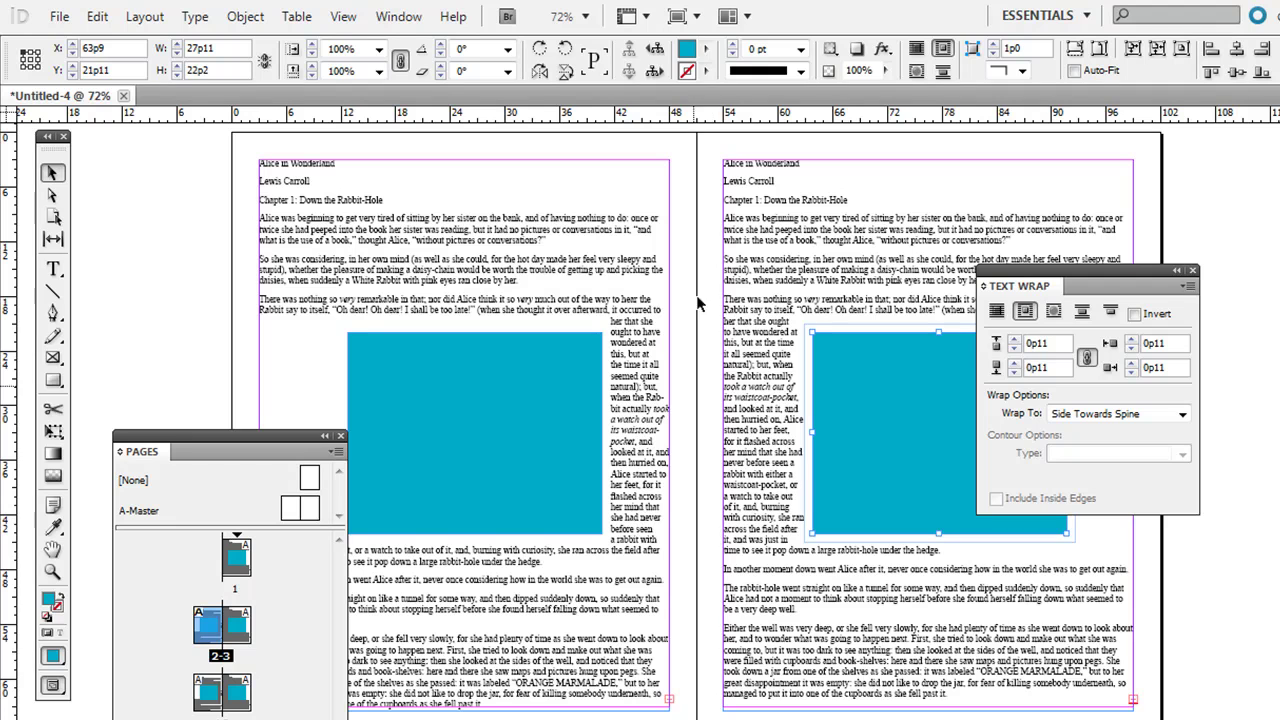
Try Side Away from Spine and then Largest Area wrapping for page 3's rectangle
click(1060, 418)
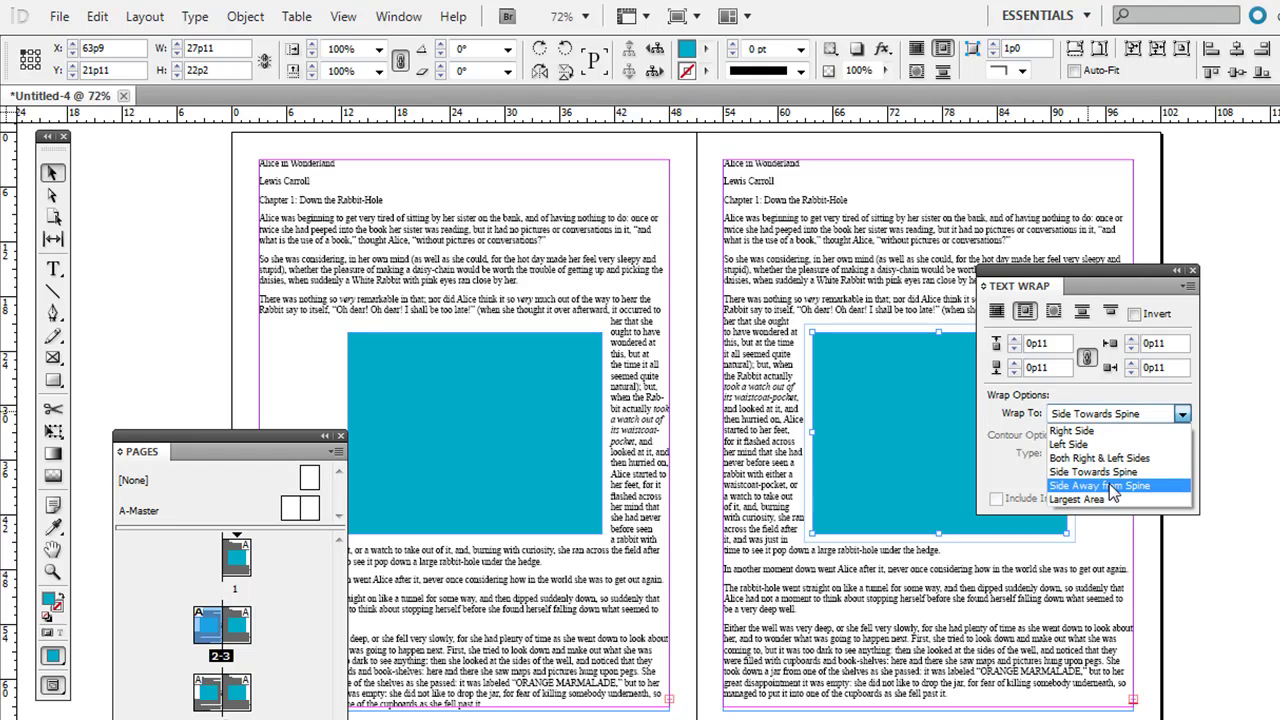
click(1099, 485)
drag(1123, 289, 1117, 249)
click(1095, 377)
click(1087, 459)
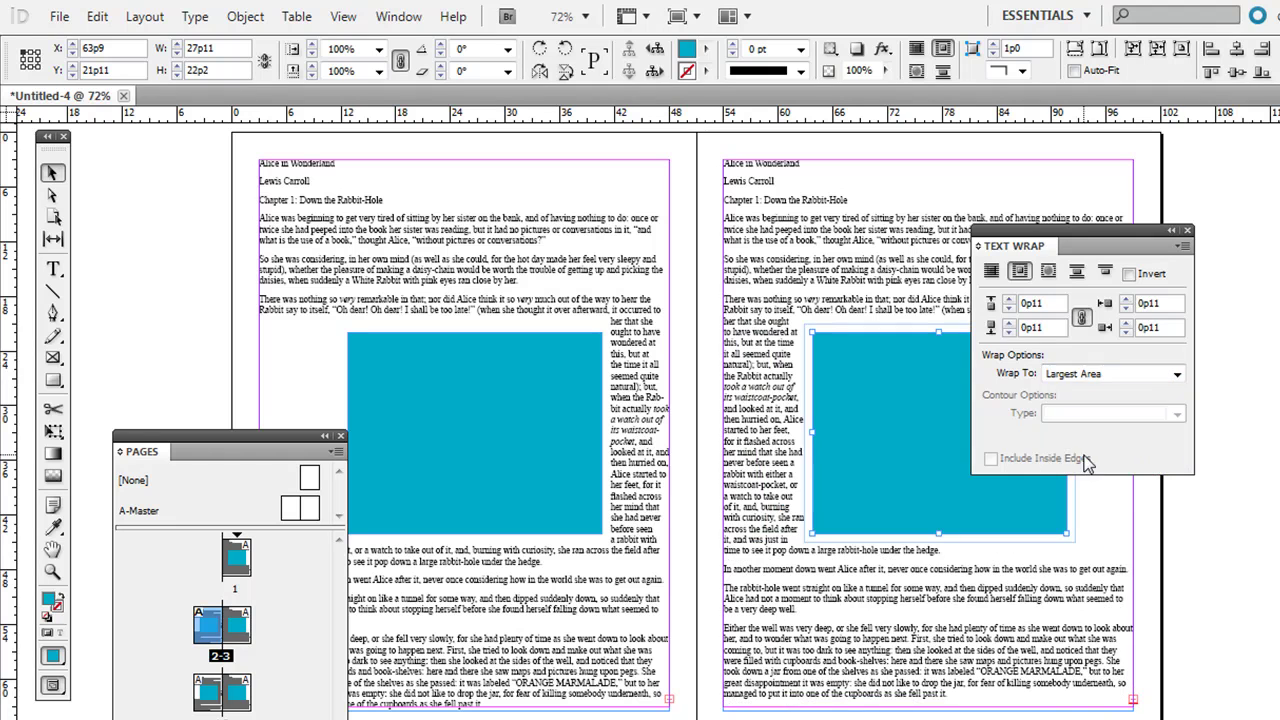
drag(1085, 234, 1175, 292)
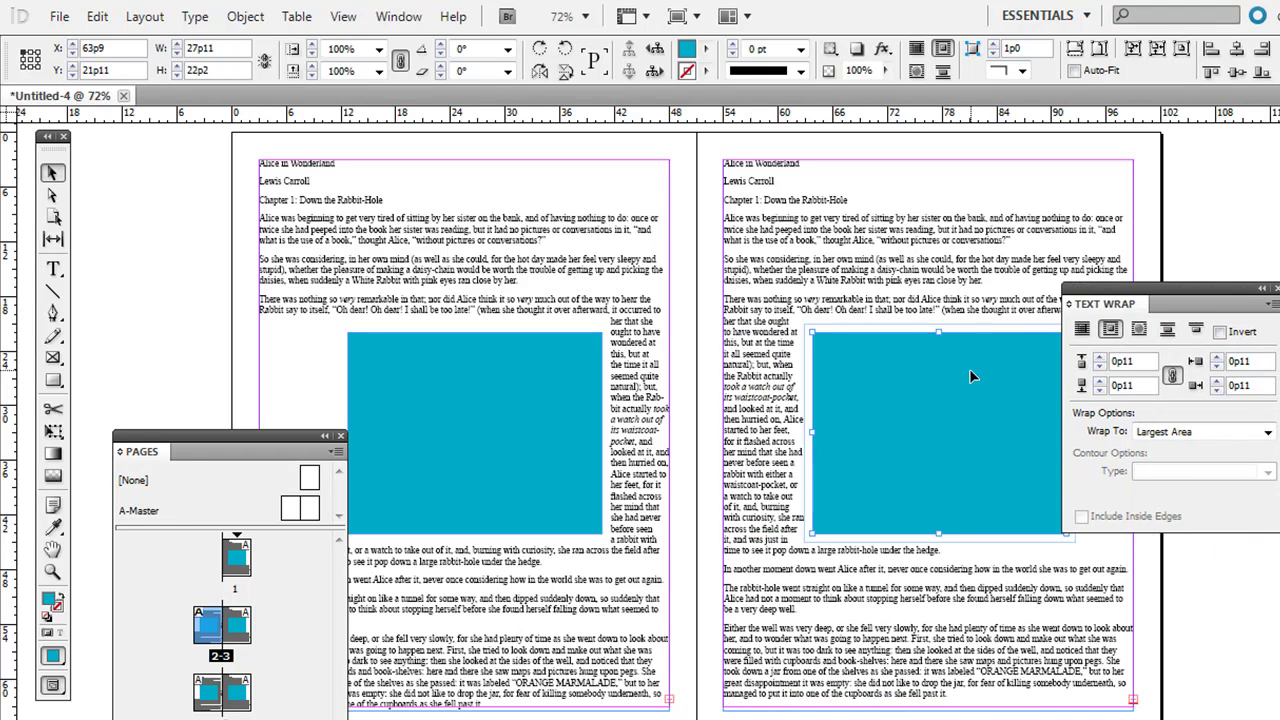
Set page 3's wrap to Both Right & Left Sides and move the rectangle right
mouse_move(969, 369)
mouse_down()
mouse_move(913, 383)
mouse_move(1030, 386)
mouse_move(962, 378)
mouse_up()
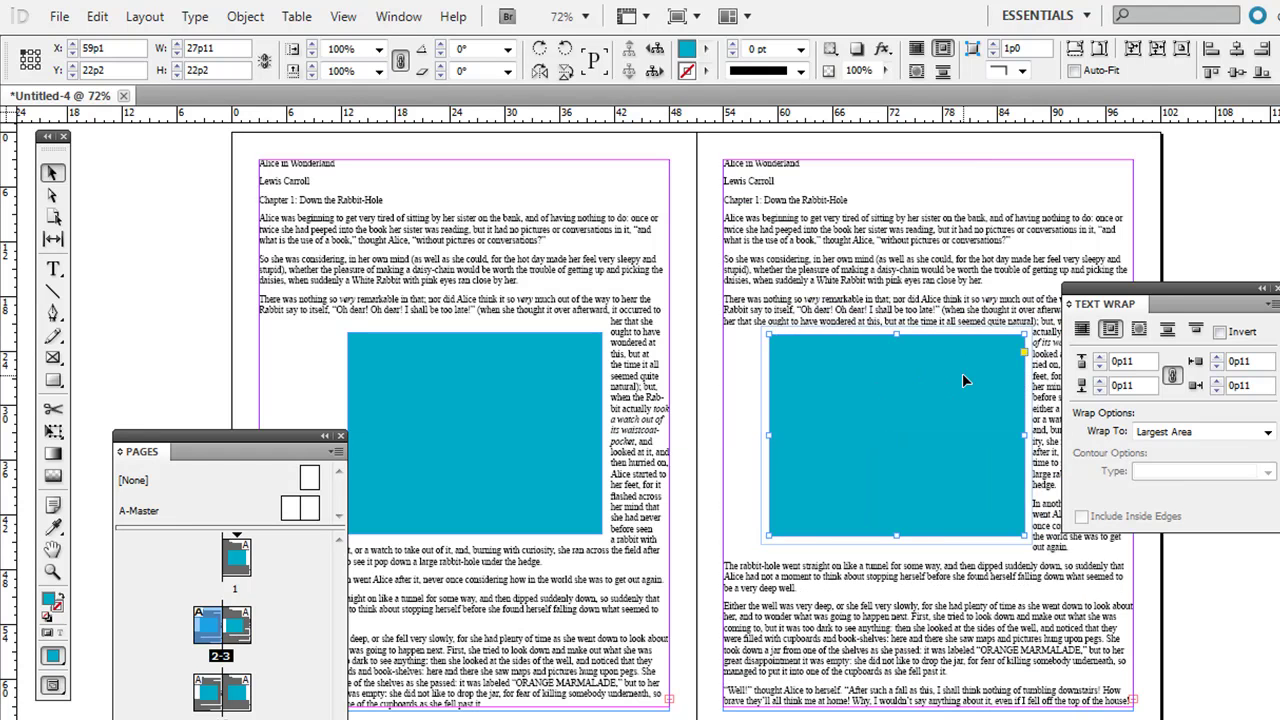
drag(1120, 303, 1248, 429)
drag(983, 389, 993, 389)
click(1271, 557)
click(1271, 601)
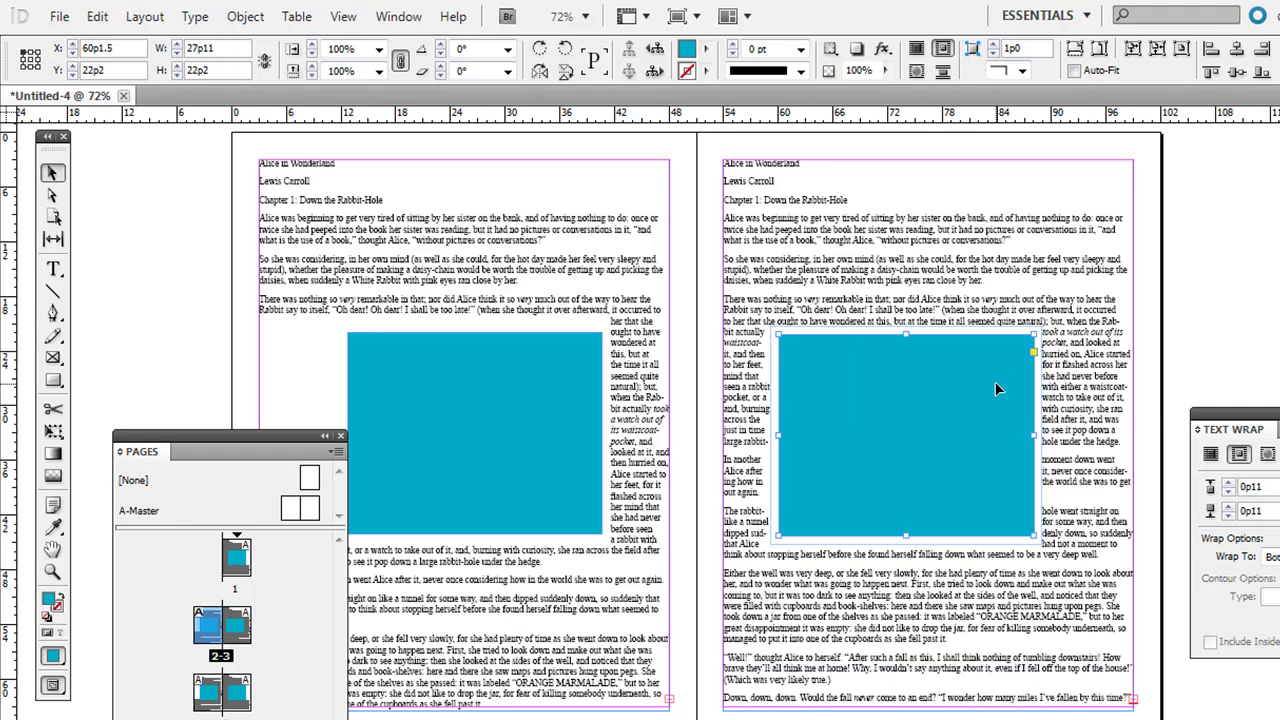
drag(1009, 381, 1047, 379)
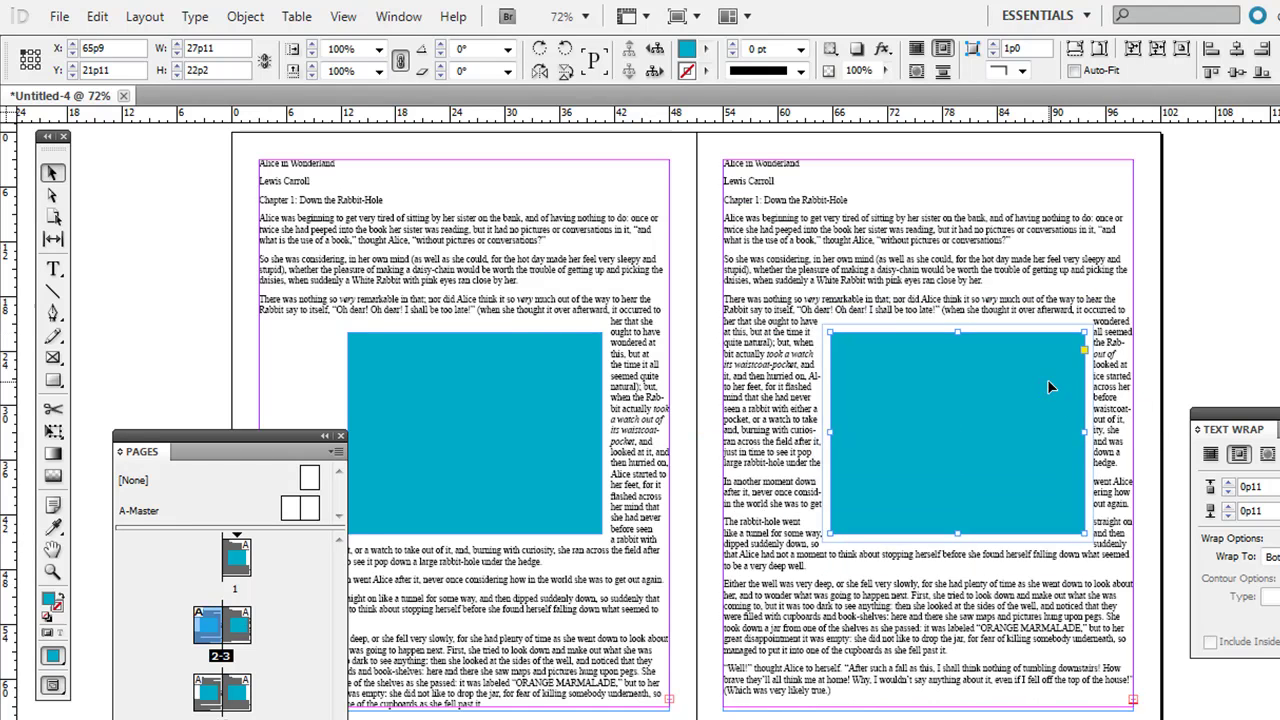
key(ctrl+=)
key(ctrl+=)
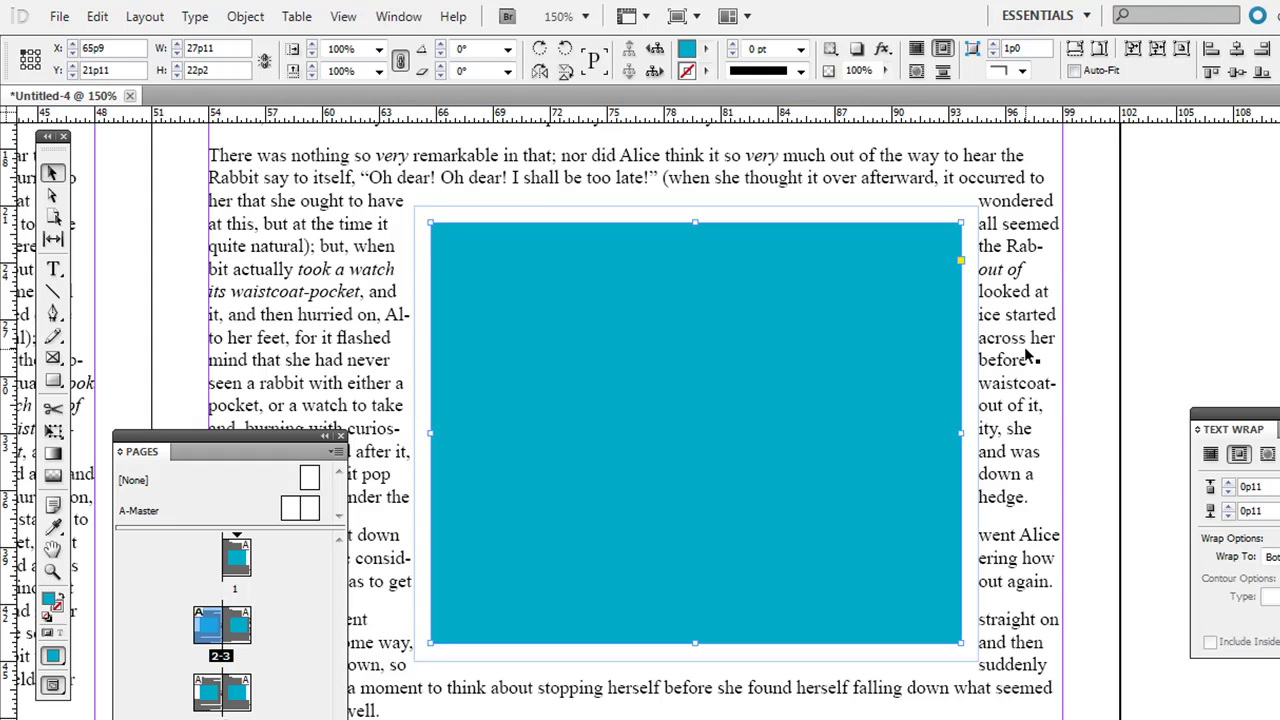
Reposition page 3's cyan rectangle, then zoom out to see the whole spread
drag(897, 342, 1036, 402)
drag(909, 398, 754, 394)
key(ctrl+5)
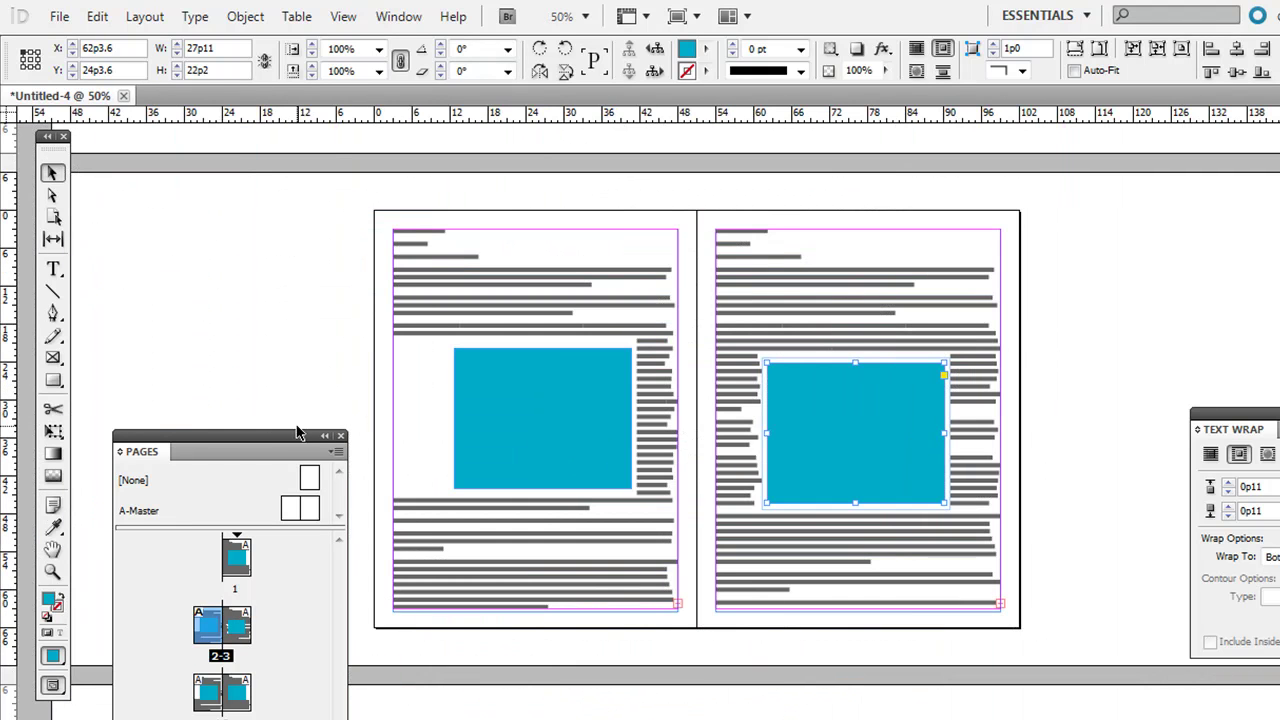
Go to page 1 and delete its cyan rectangle
double_click(236, 557)
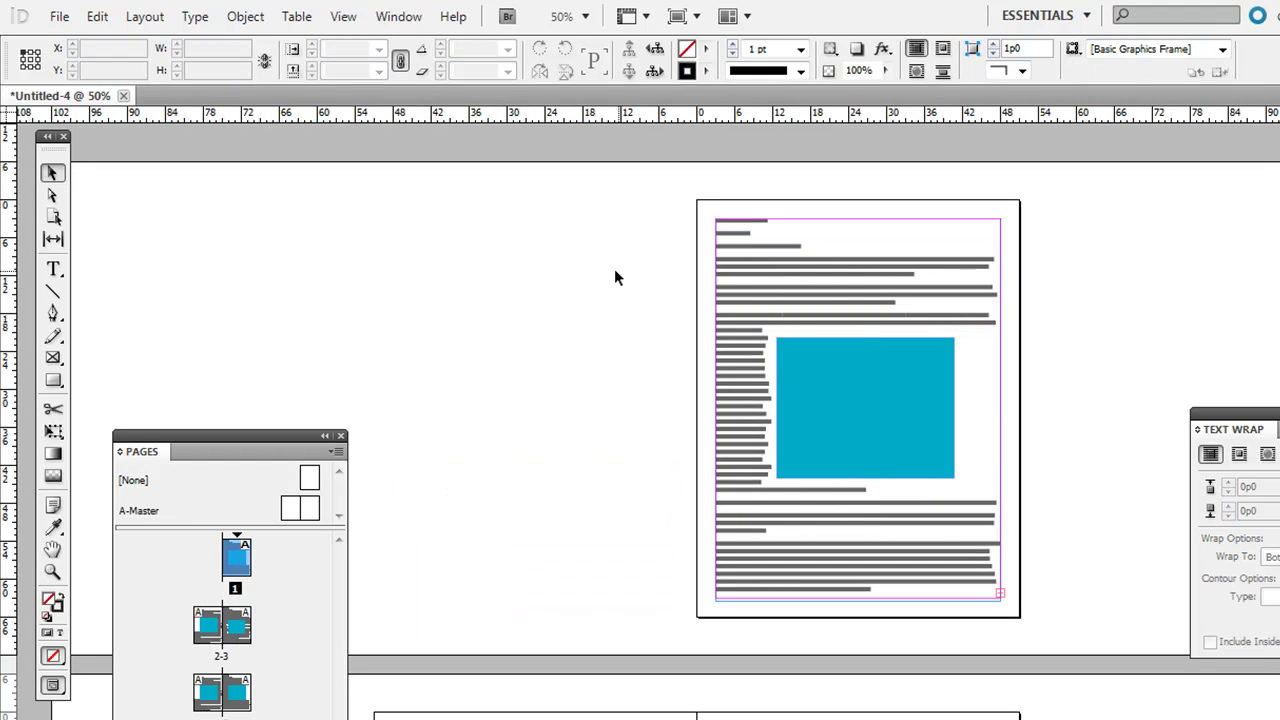
click(790, 386)
key(Delete)
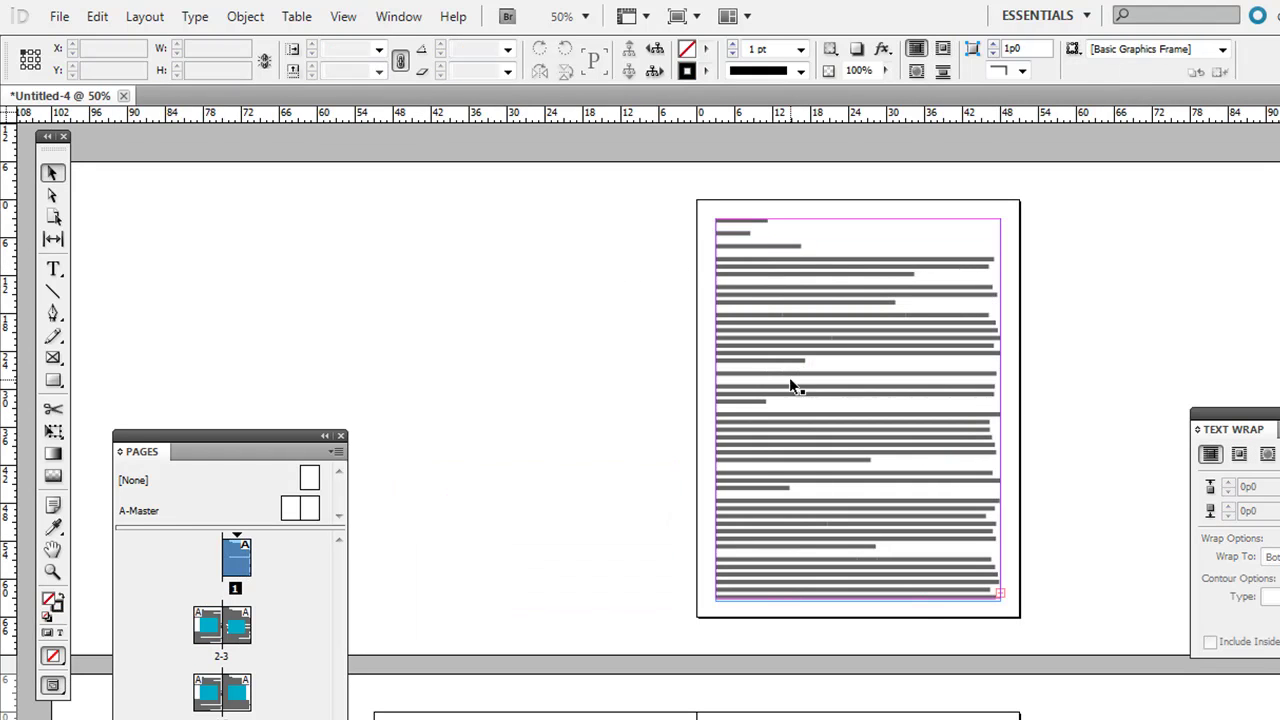
key(ctrl+=)
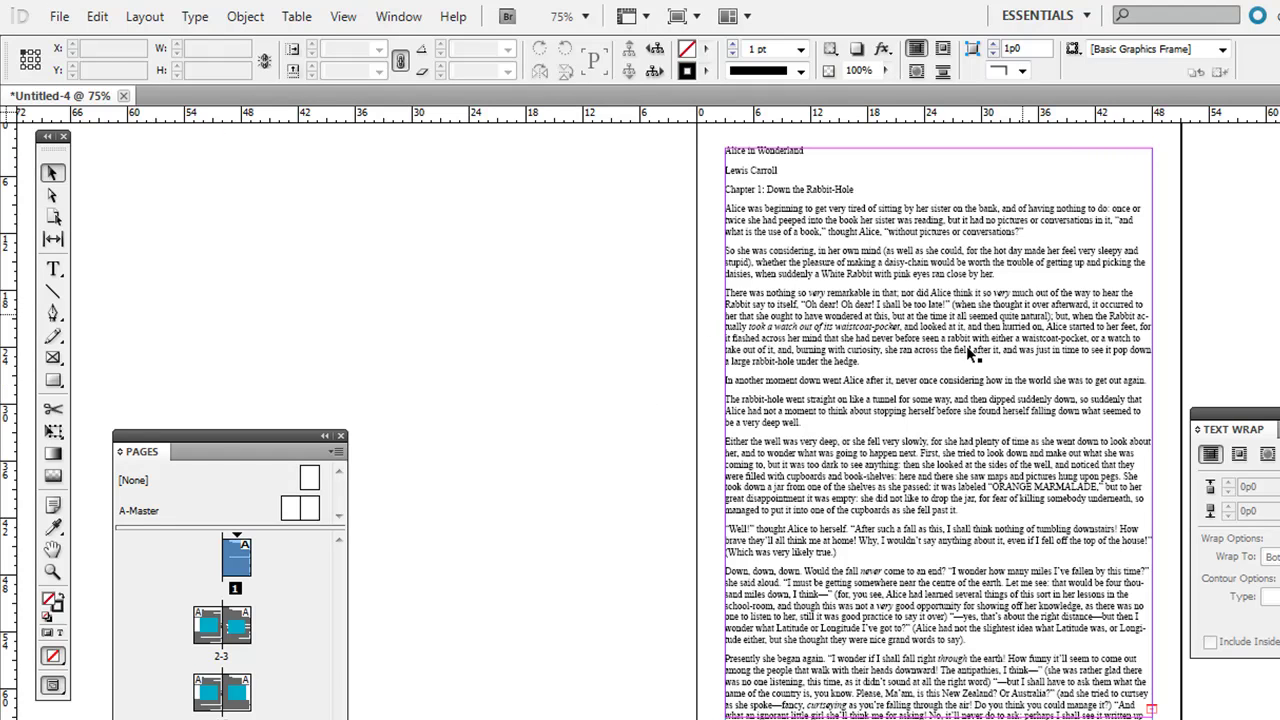
Place the running-woman photo and drag it into the story text
click(57, 16)
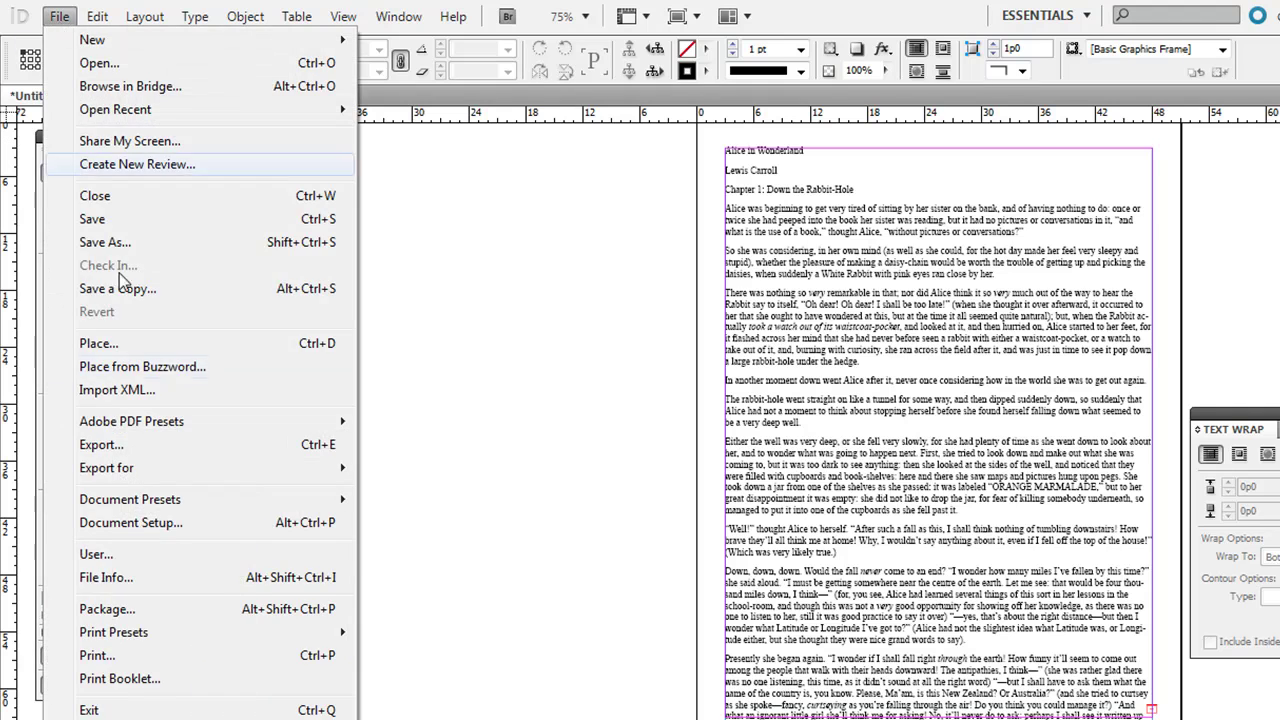
click(202, 340)
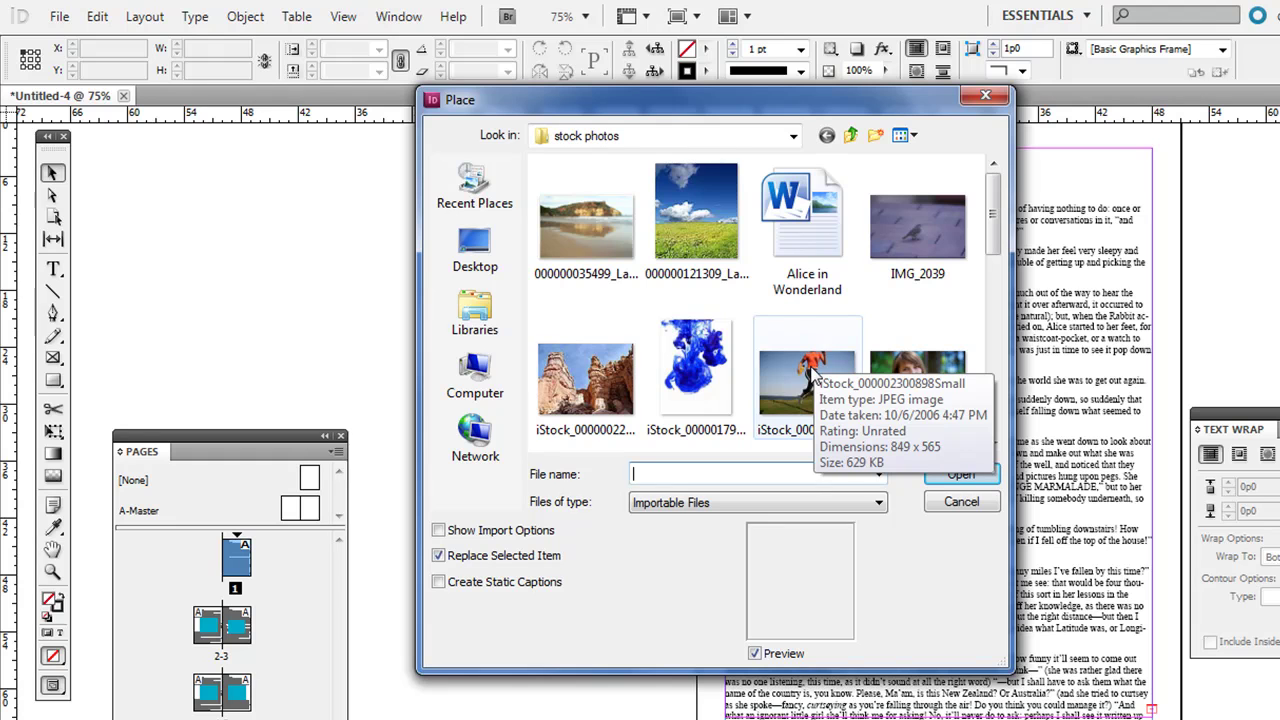
click(812, 372)
click(438, 555)
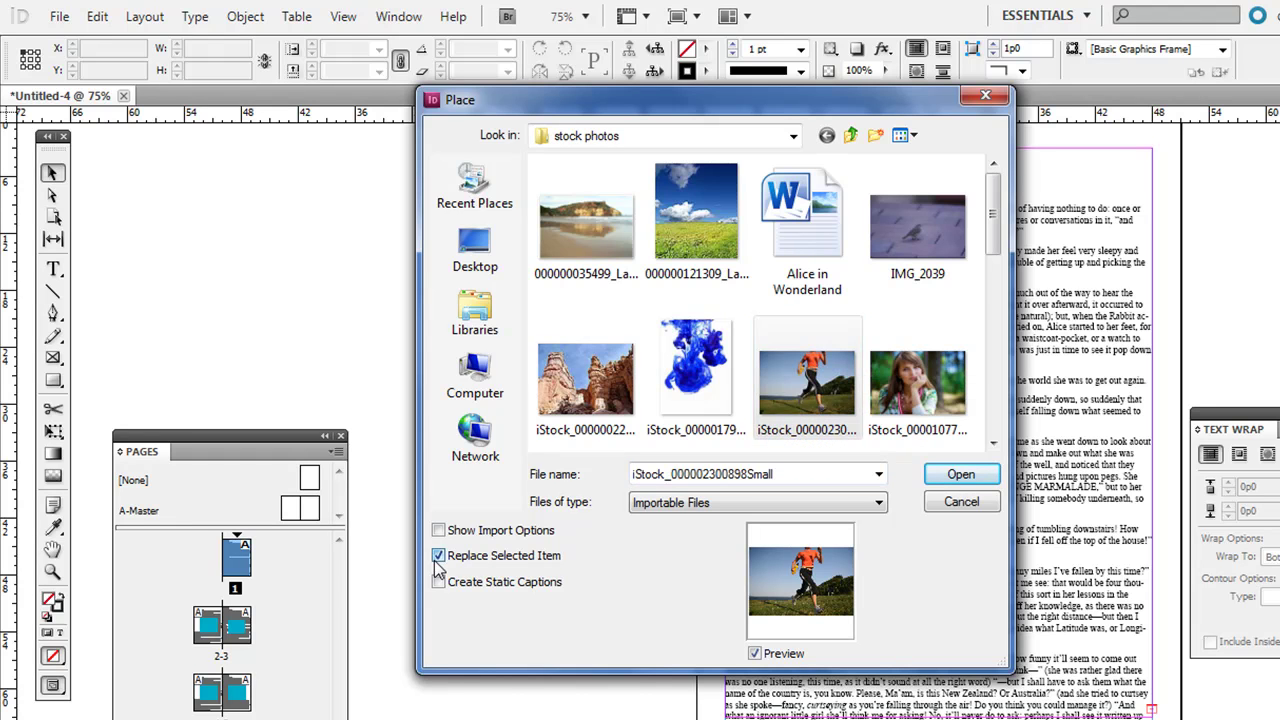
click(930, 472)
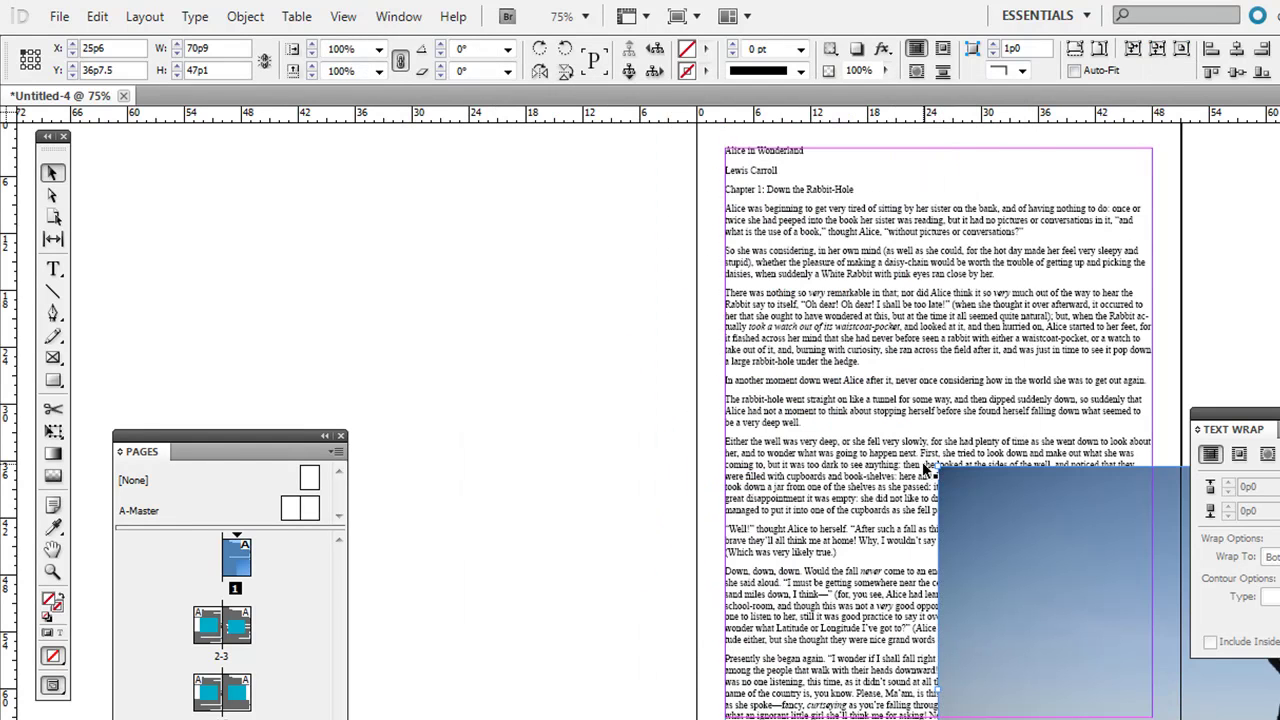
drag(967, 662, 656, 456)
drag(683, 545, 811, 360)
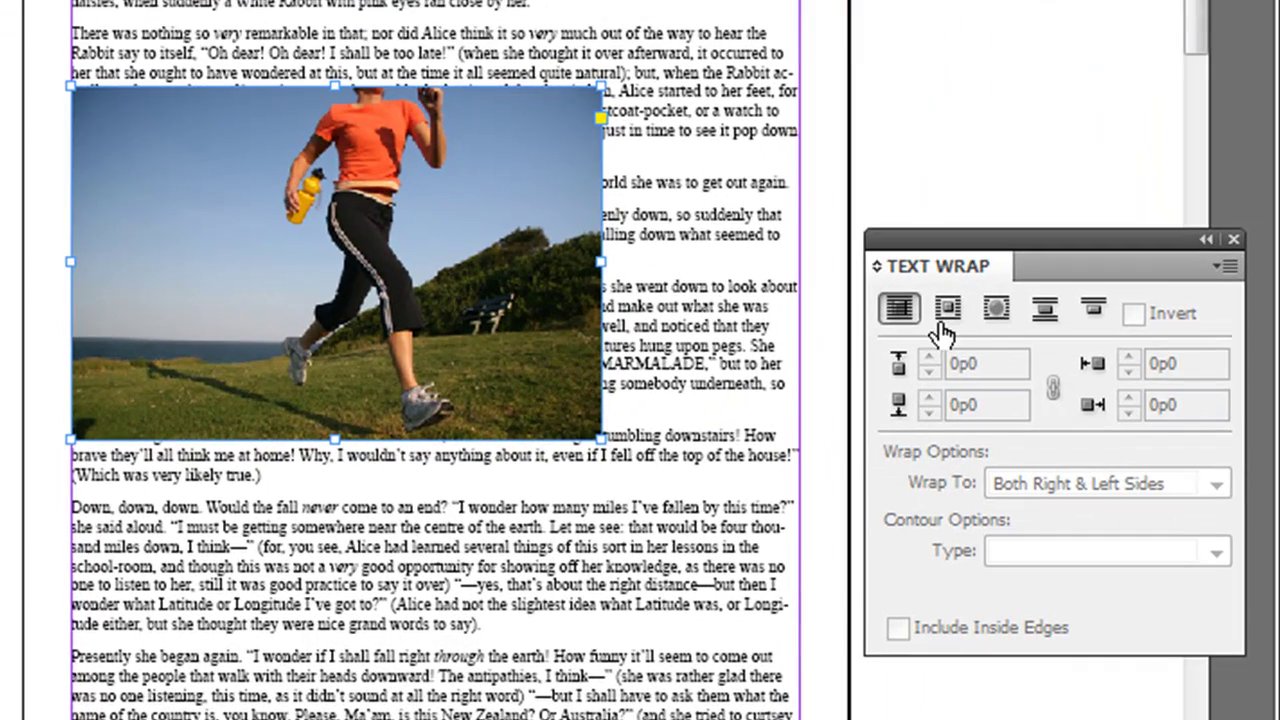
Give the photo bounding-box text wrap with 0p11 offsets, then move it to the pasteboard
click(945, 310)
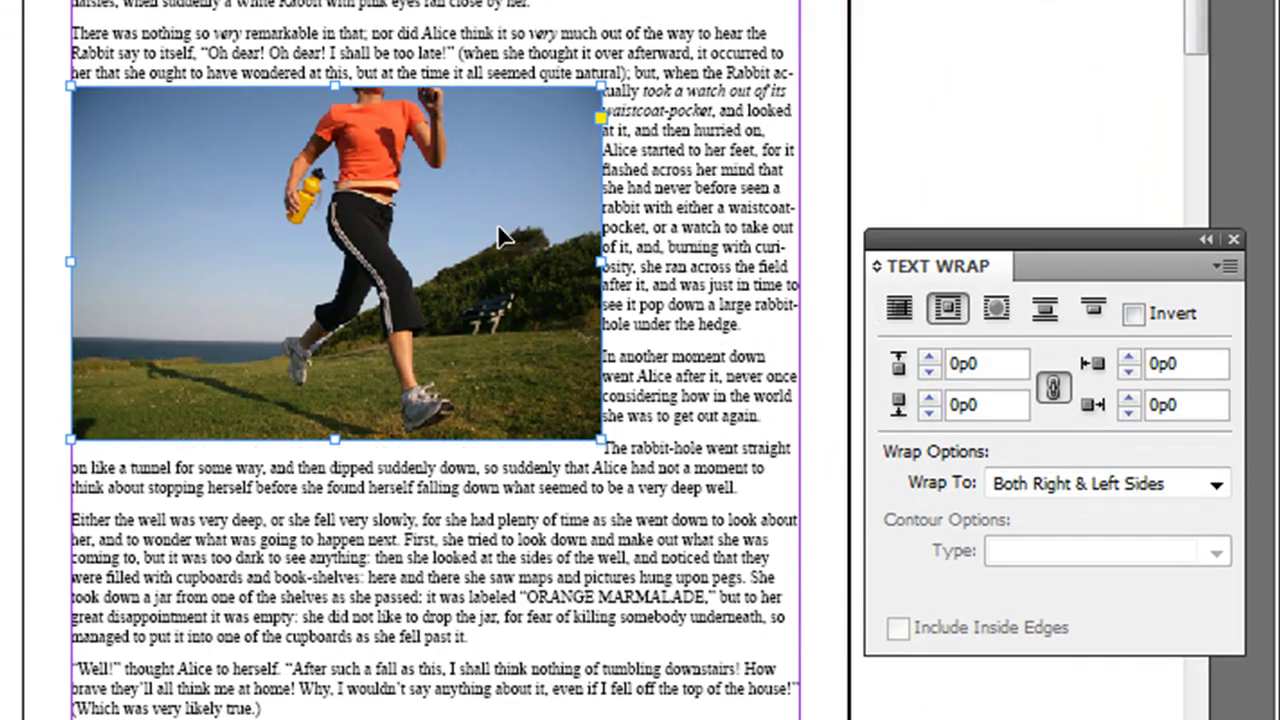
click(928, 357)
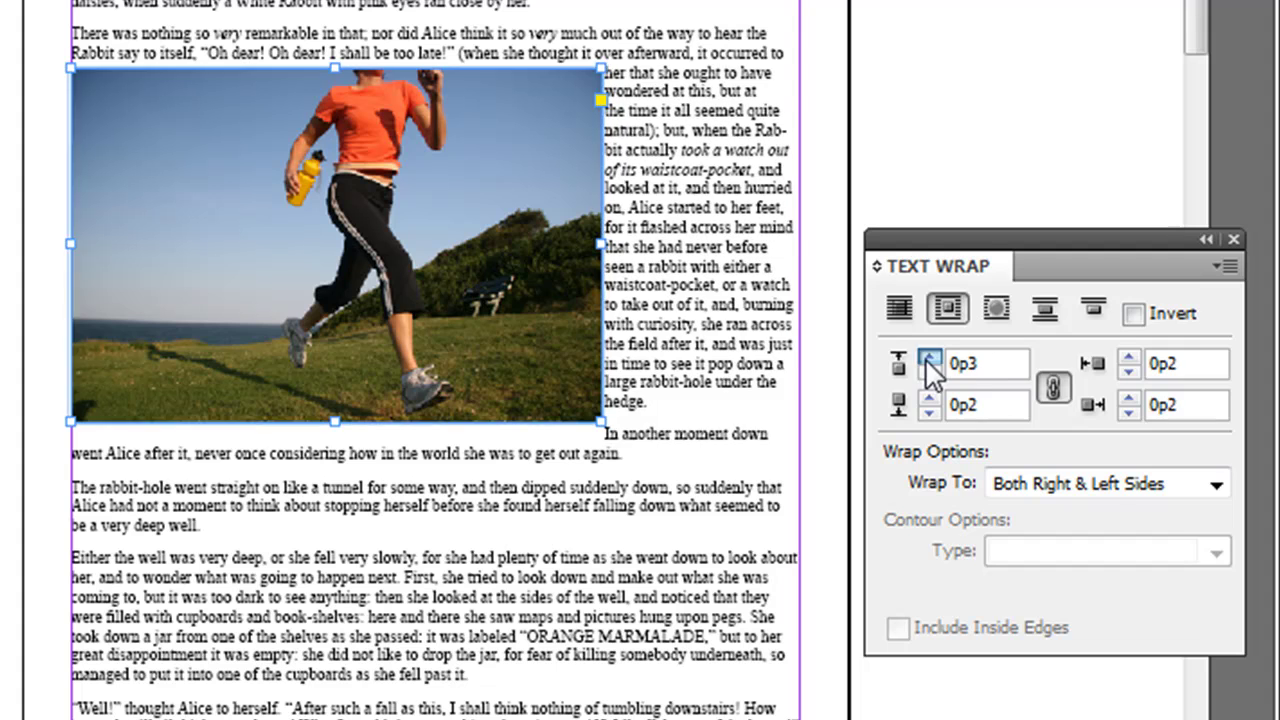
click(935, 358)
click(935, 358)
click(935, 358)
click(935, 358)
click(935, 358)
click(935, 358)
click(935, 358)
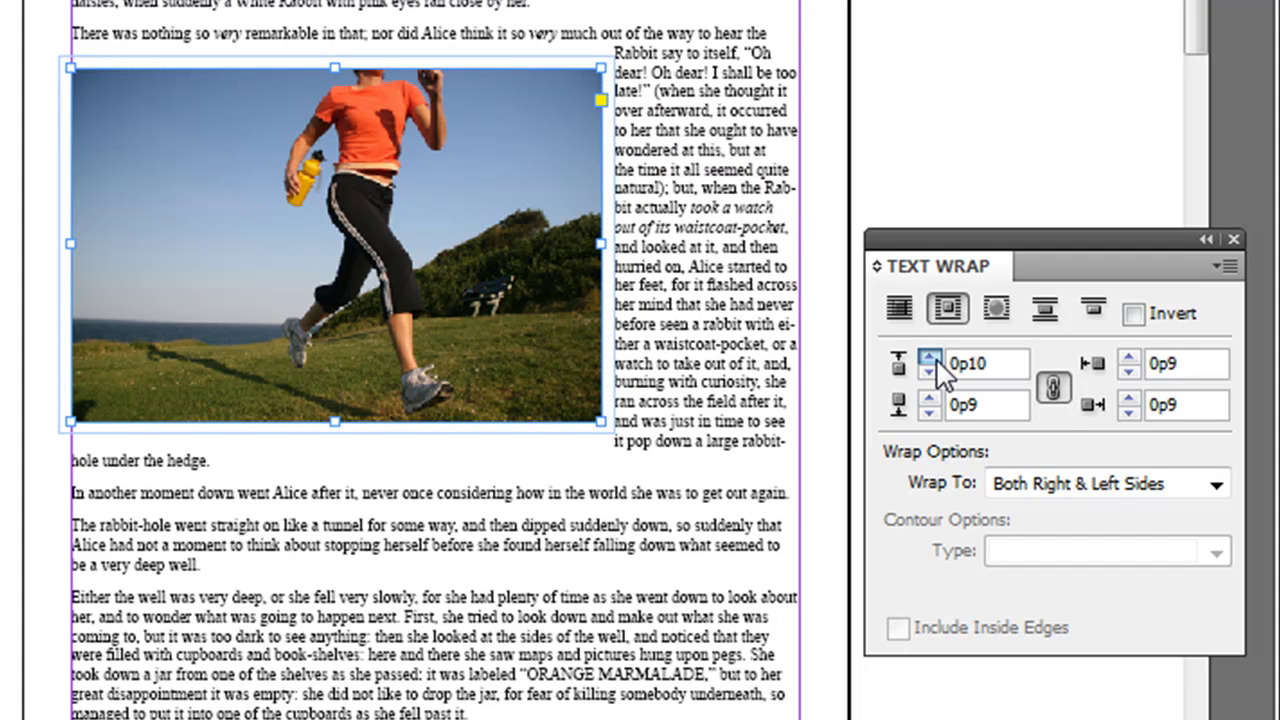
click(935, 358)
drag(531, 187, 531, 176)
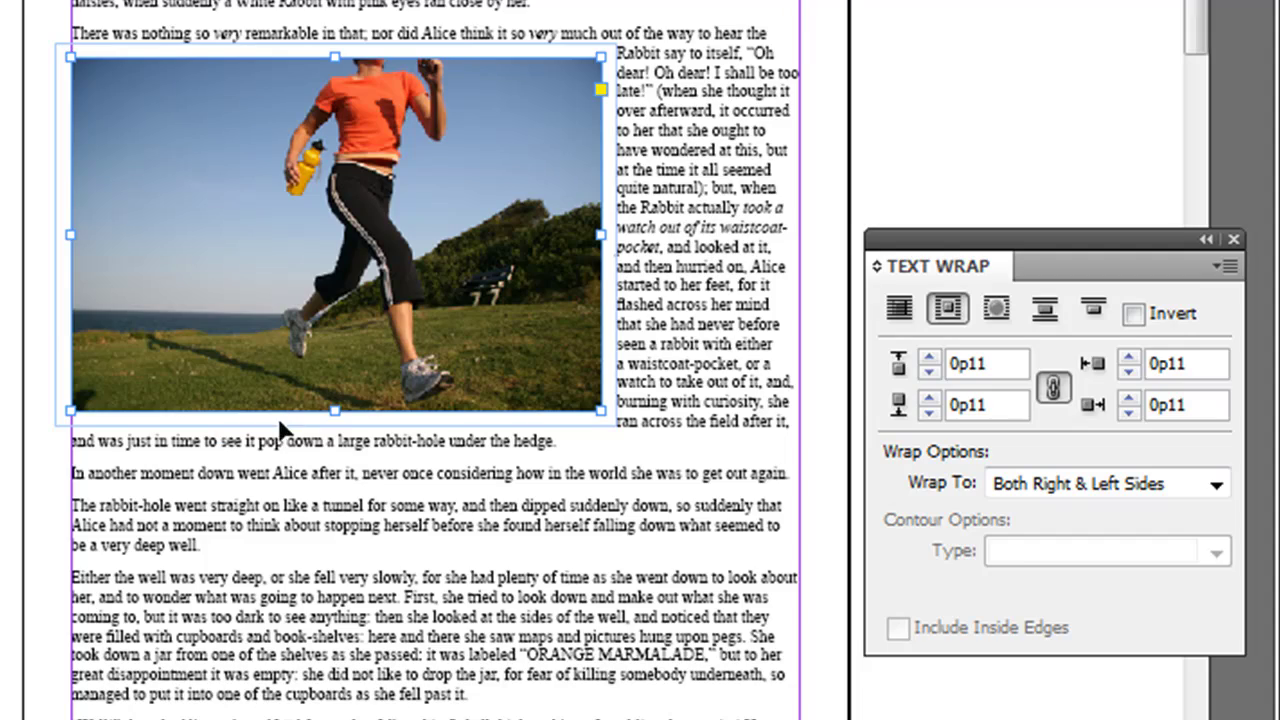
drag(476, 248, 0, 95)
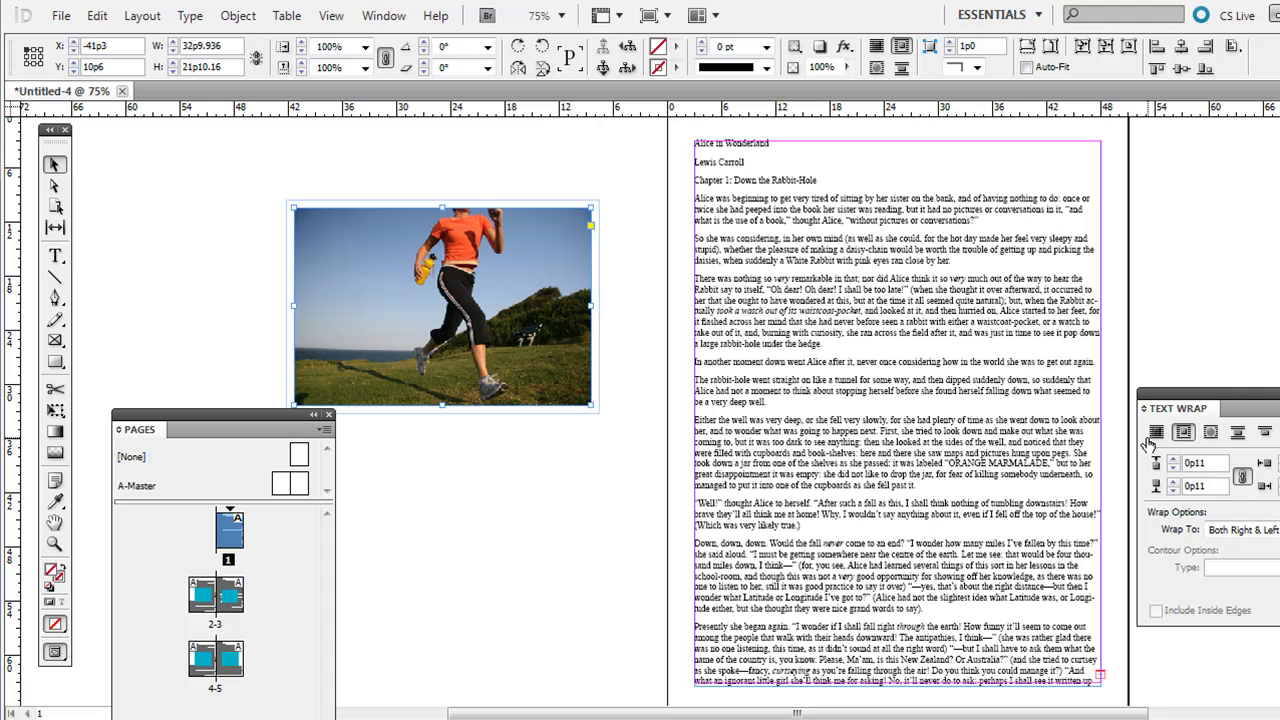
Turn off the photo's text wrap and add a caption frame with placeholder text below it
click(1155, 436)
drag(333, 284, 312, 240)
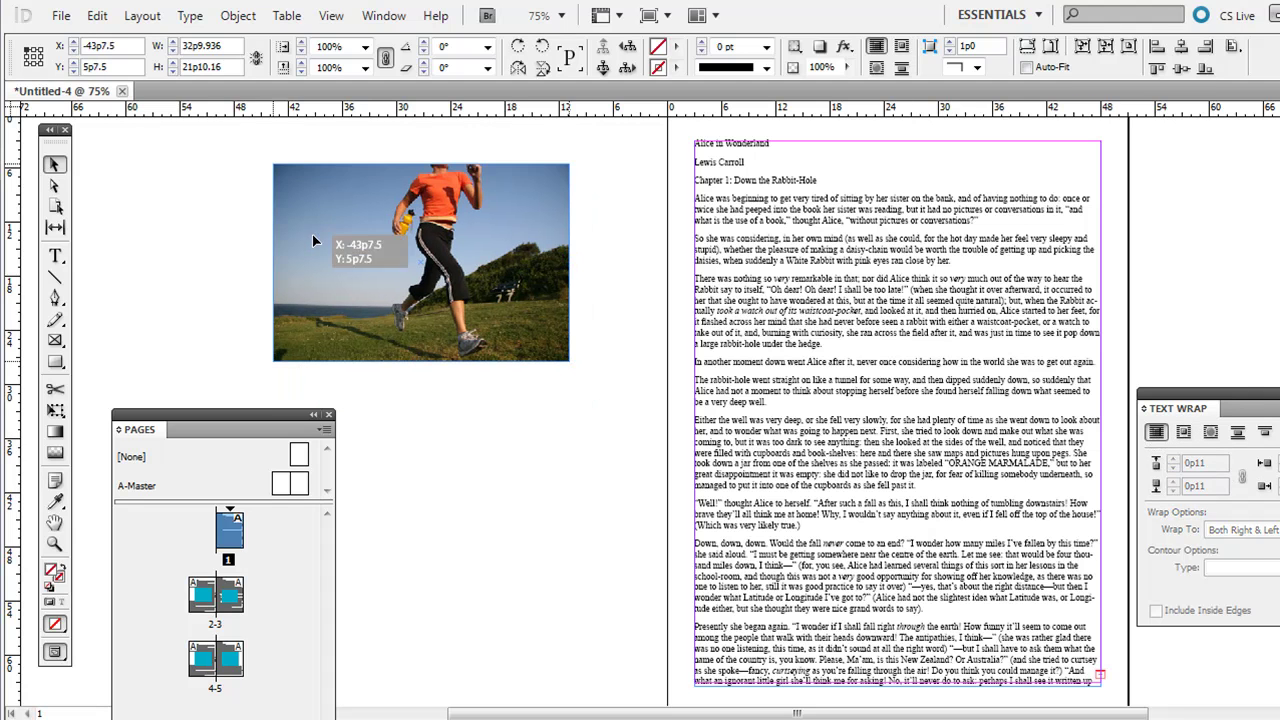
click(55, 256)
drag(568, 392, 268, 368)
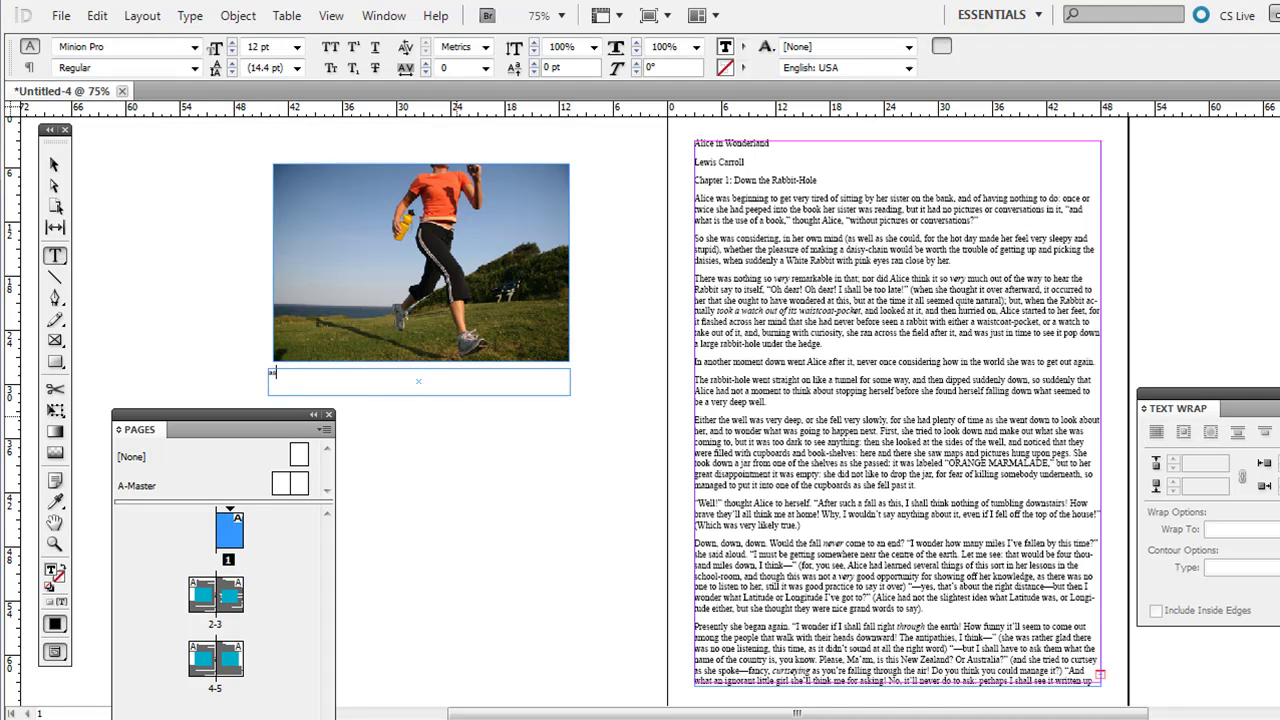
text(asdlkjhasdfkldasdfasdf asdf alsdf;f asdlkl asdf masdf asdfasdfalsdf asdlkj lasdj lasd.)
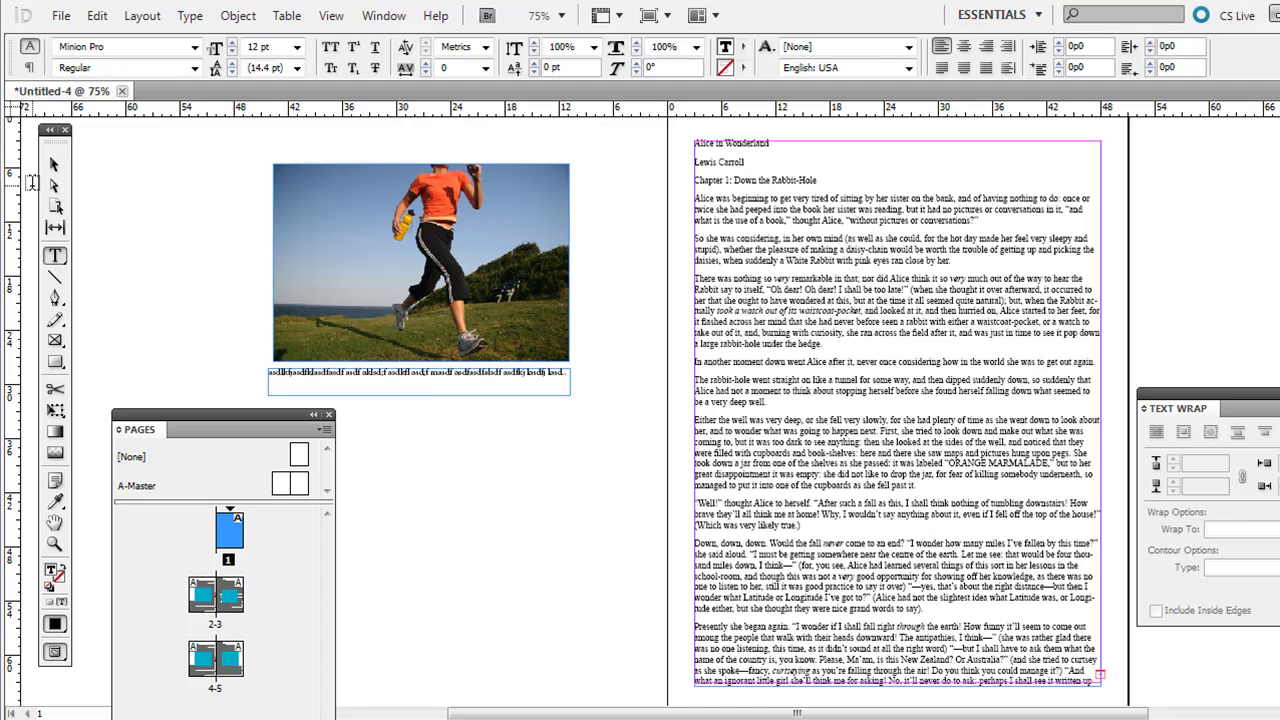
click(54, 164)
drag(318, 380, 322, 379)
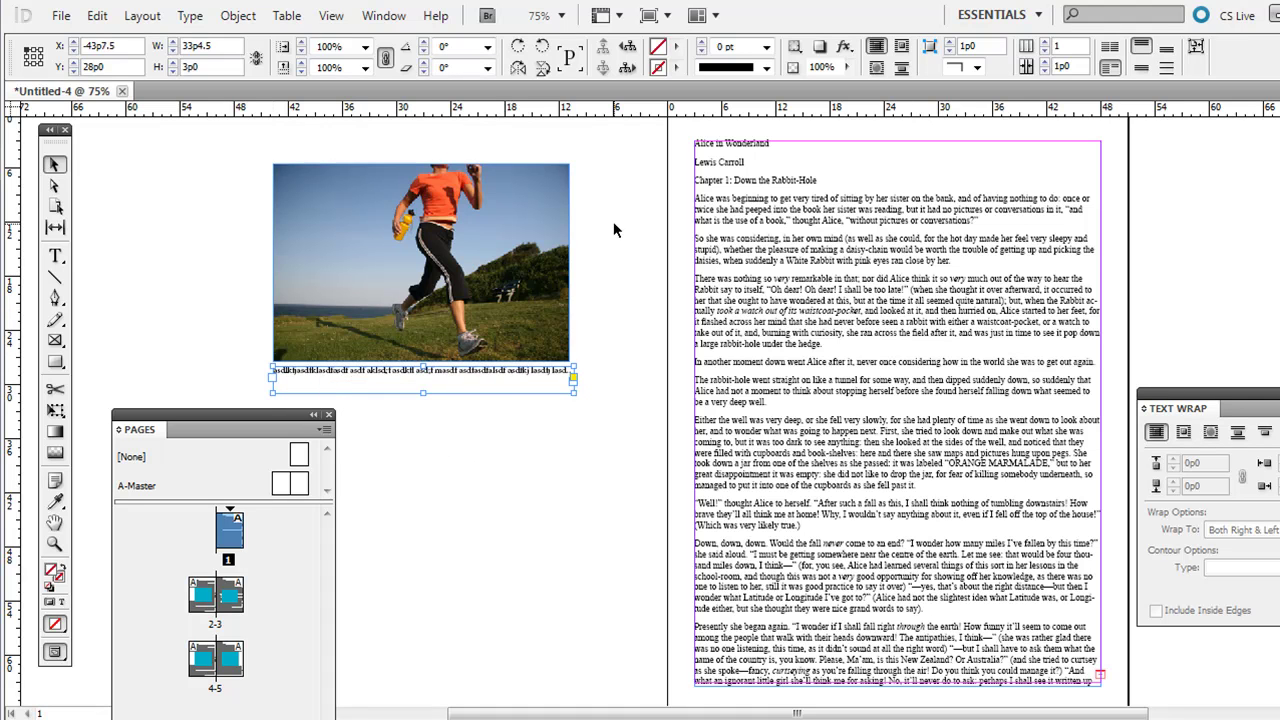
Group the photo and caption, apply bounding-box wrap, and move the group into the story
drag(606, 237, 409, 446)
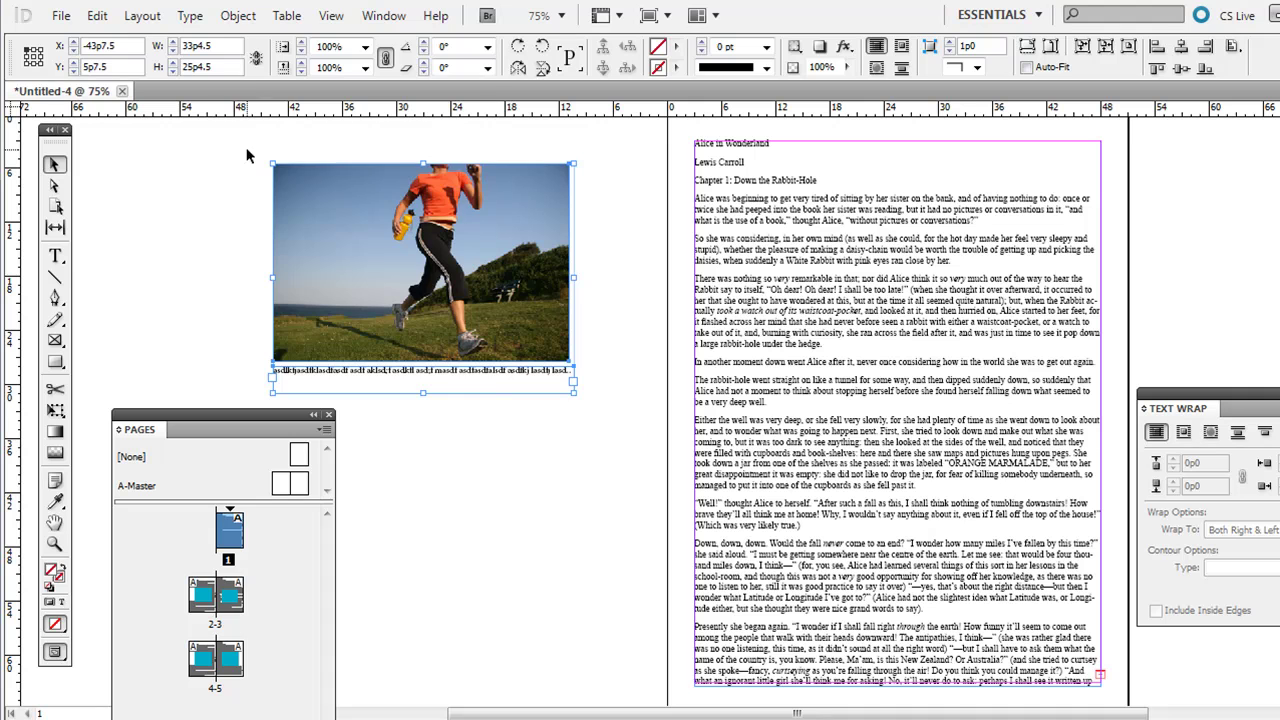
click(238, 15)
click(296, 139)
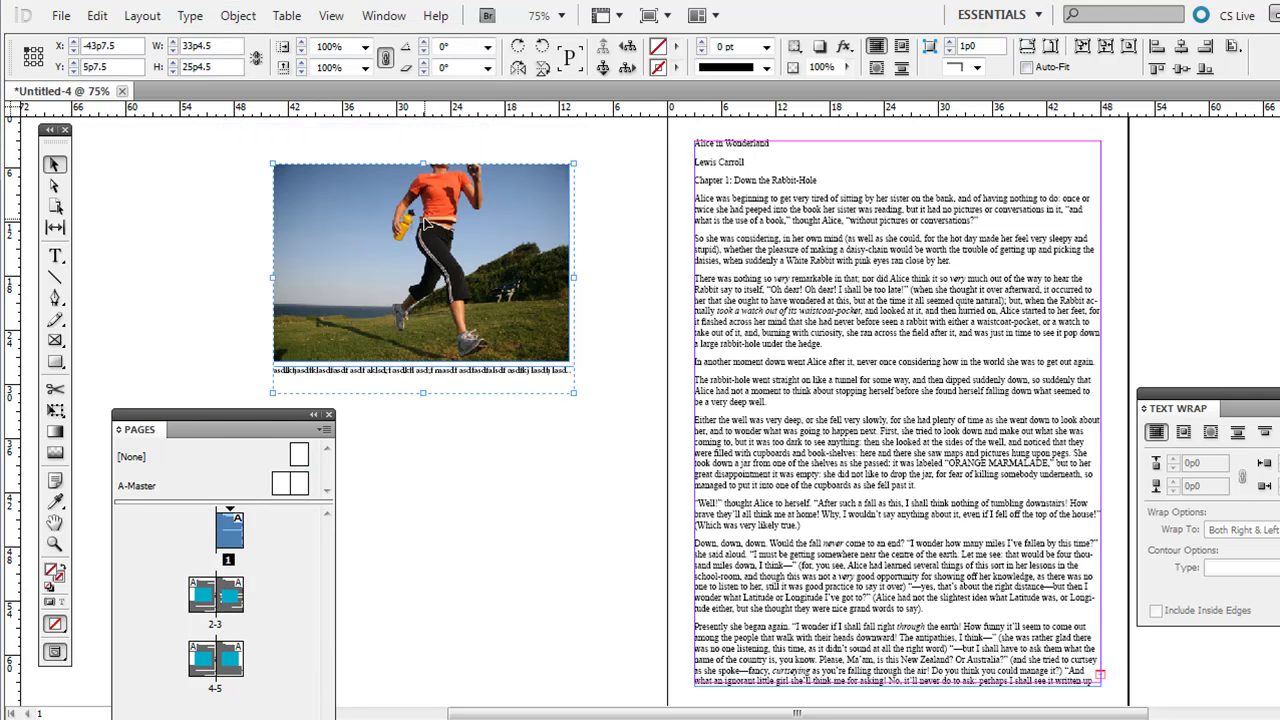
click(1183, 433)
drag(450, 266, 905, 338)
click(496, 390)
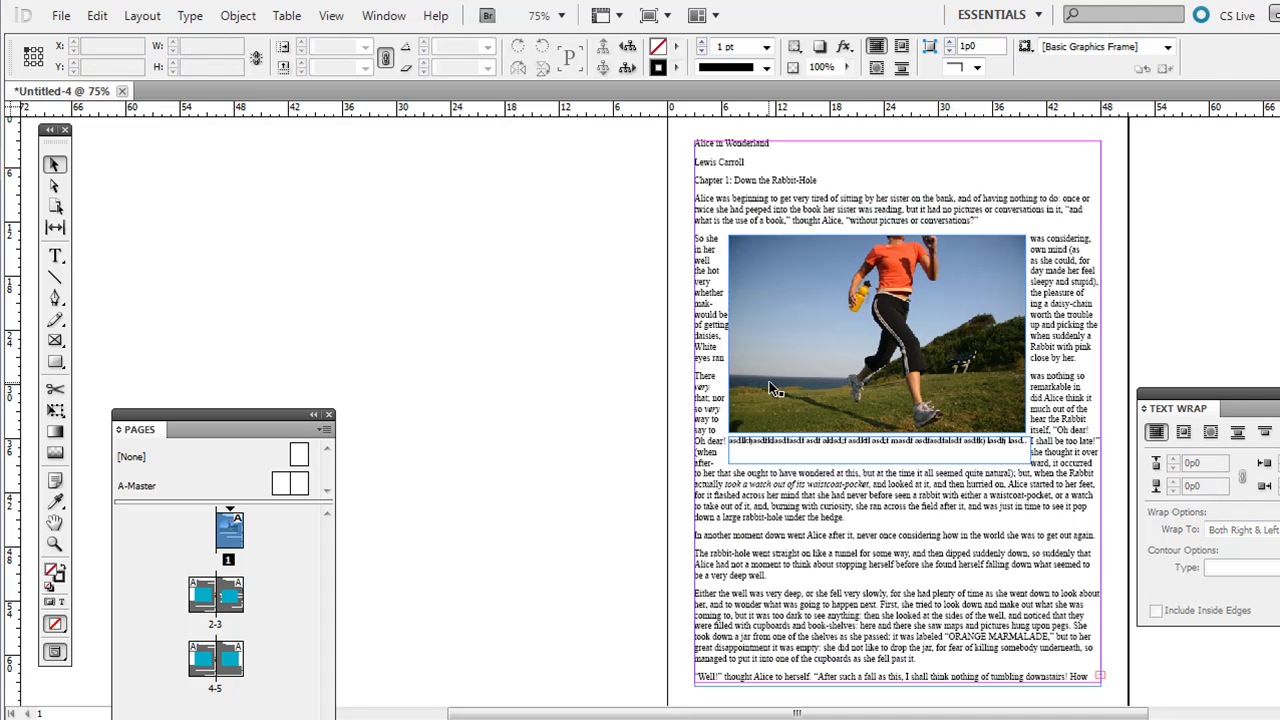
Raise the group's wrap offset to 0p11 and nudge it slightly right and down
click(716, 276)
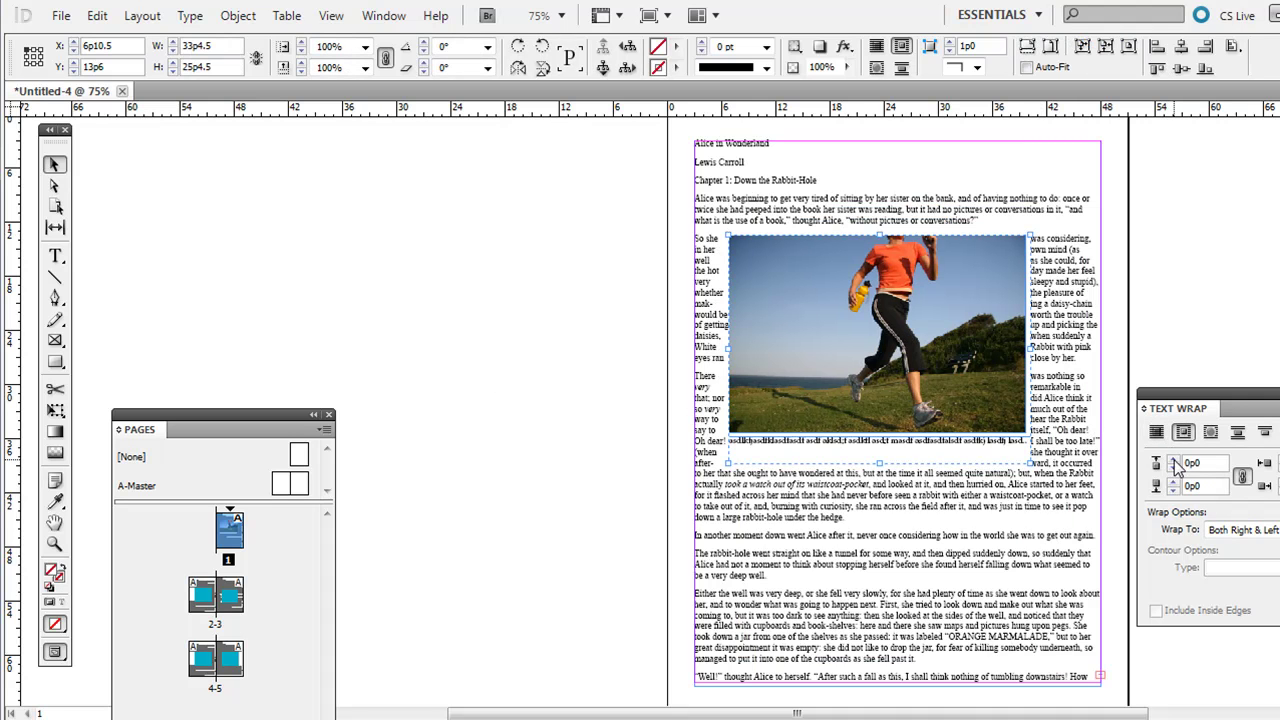
click(1174, 462)
click(1174, 462)
click(1174, 462)
click(1174, 462)
drag(875, 370, 884, 397)
click(648, 405)
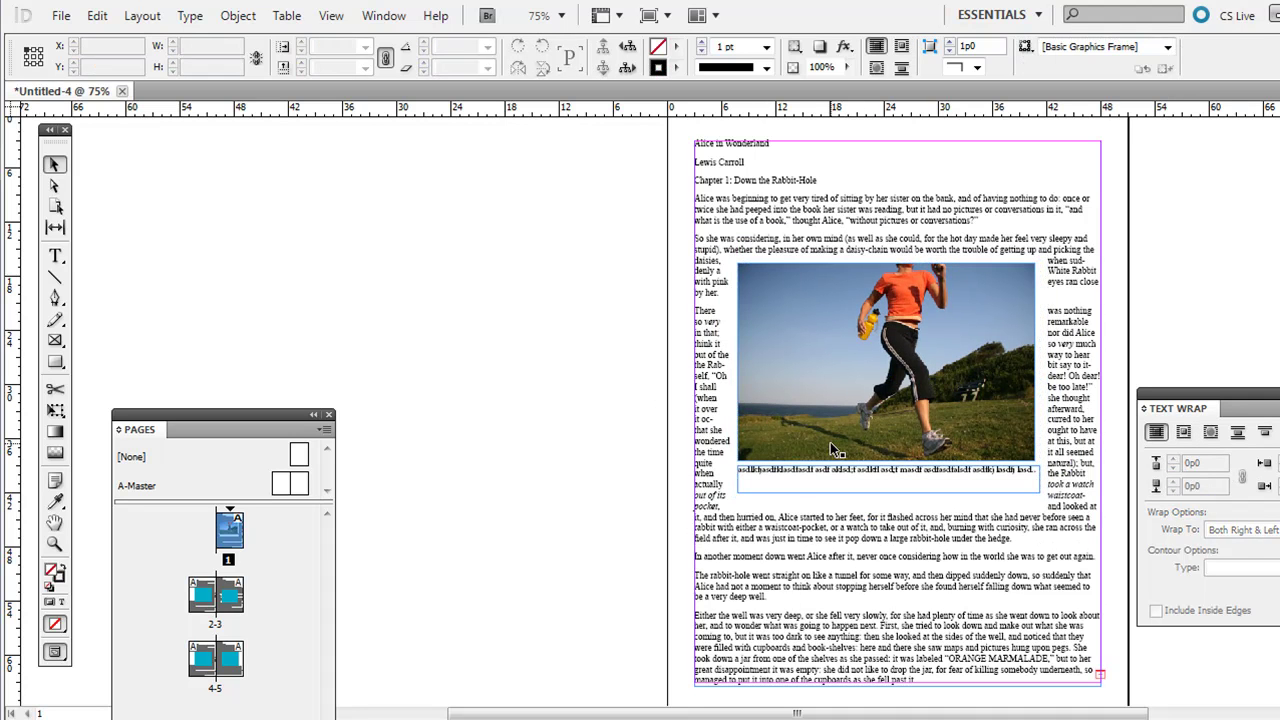
Delete the photo-and-caption group and place the cut-out dumbbell photo on the page
click(929, 399)
key(Delete)
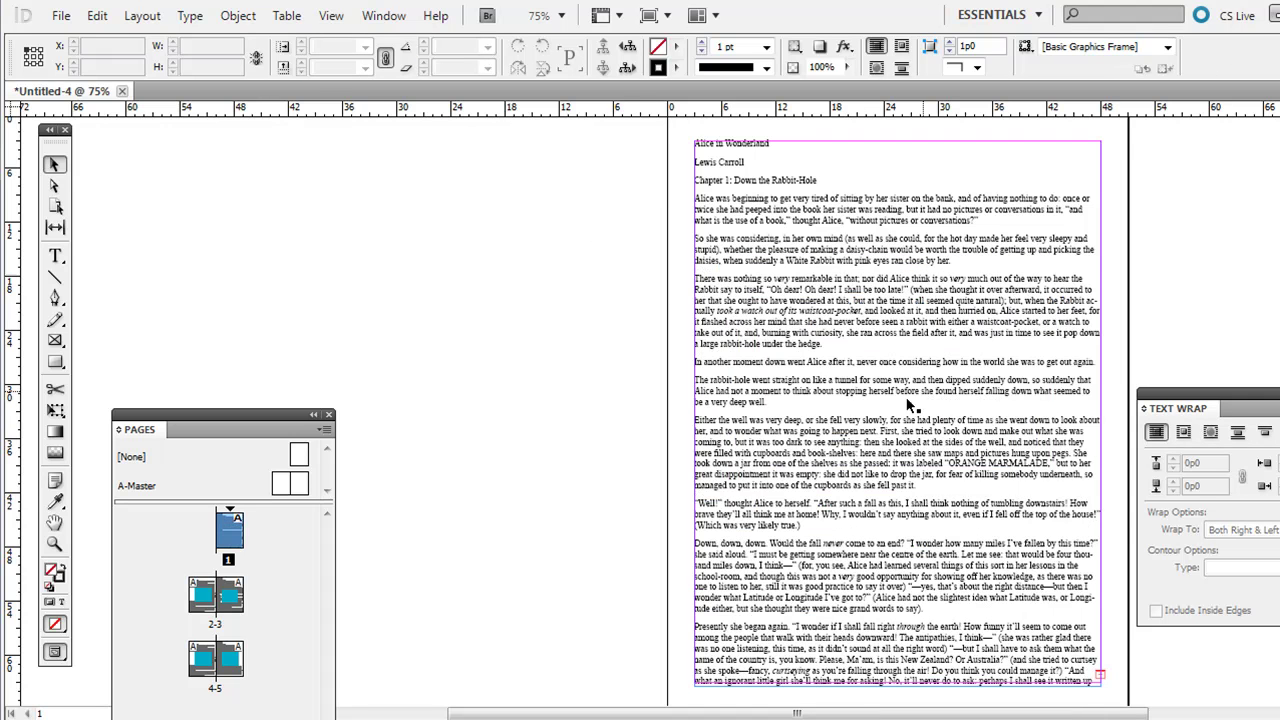
click(61, 15)
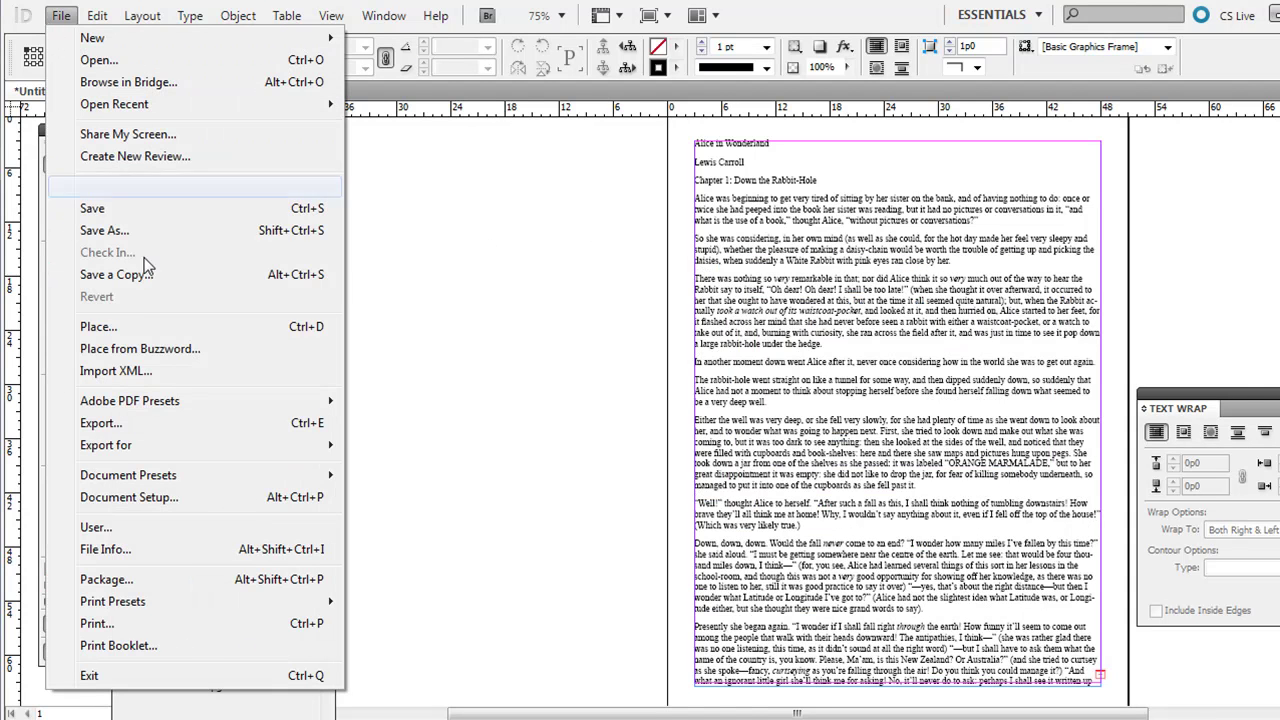
click(168, 328)
drag(949, 215, 955, 405)
double_click(797, 283)
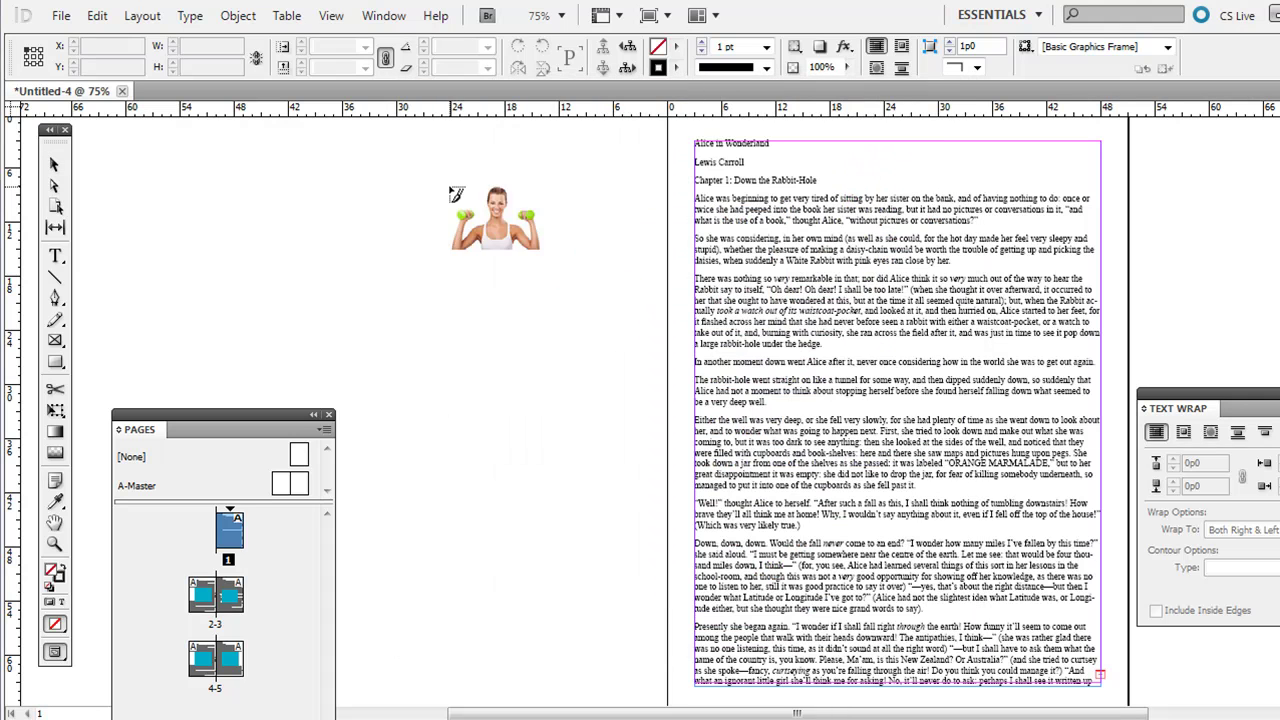
click(449, 187)
Scale the dumbbell photo to fit the text column and wrap text around its bounding box
drag(643, 295, 497, 278)
drag(305, 161, 714, 437)
drag(943, 586, 580, 319)
drag(516, 447, 774, 471)
drag(600, 177, 690, 240)
drag(930, 363, 923, 363)
click(1184, 434)
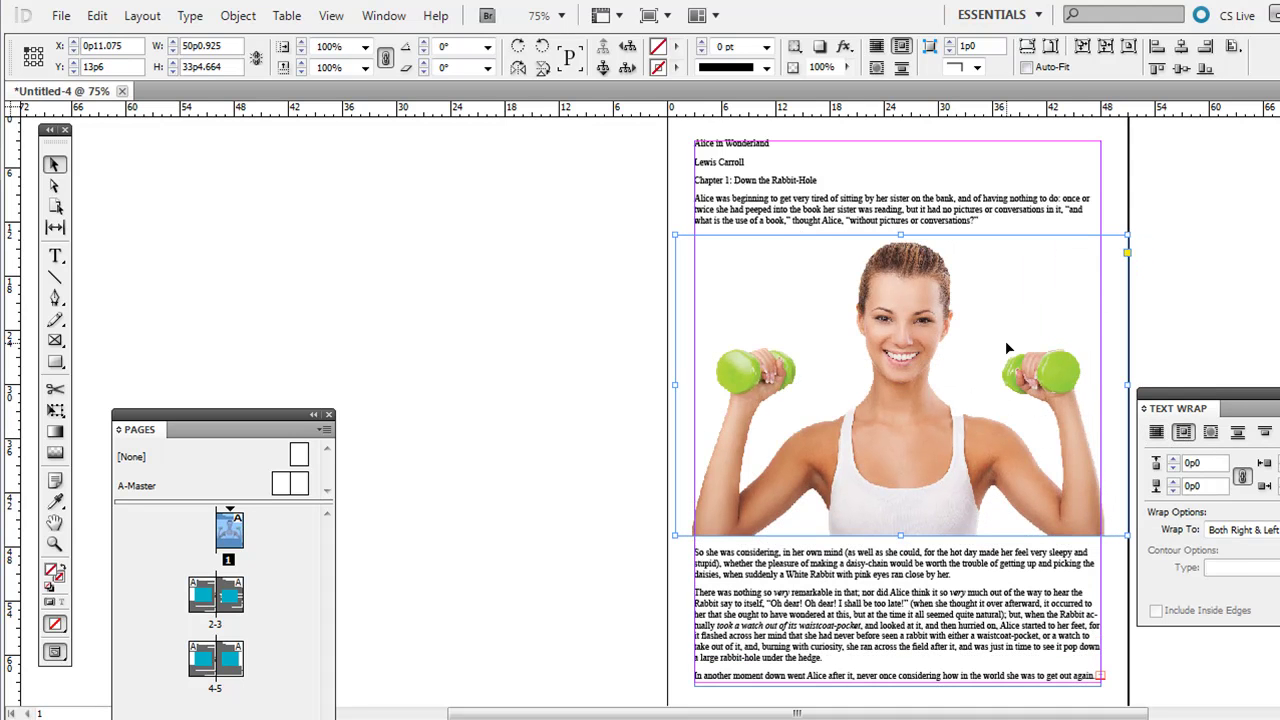
drag(680, 237, 720, 262)
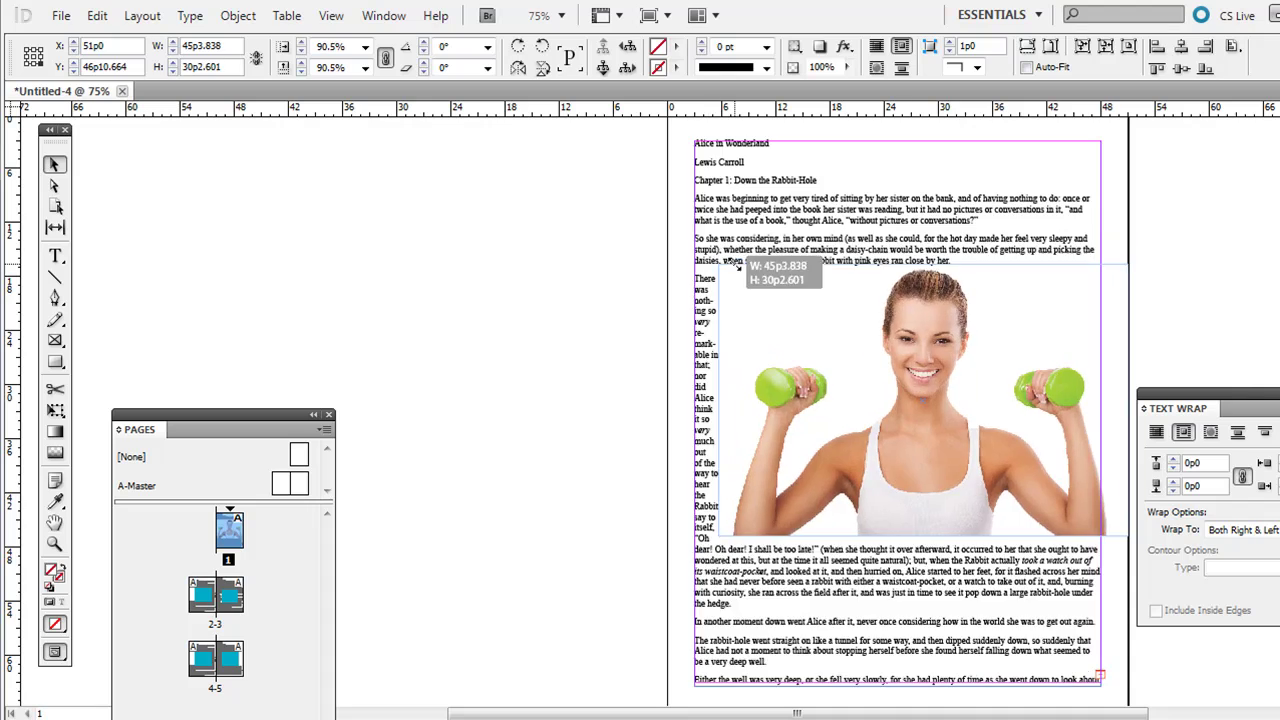
drag(971, 378, 943, 371)
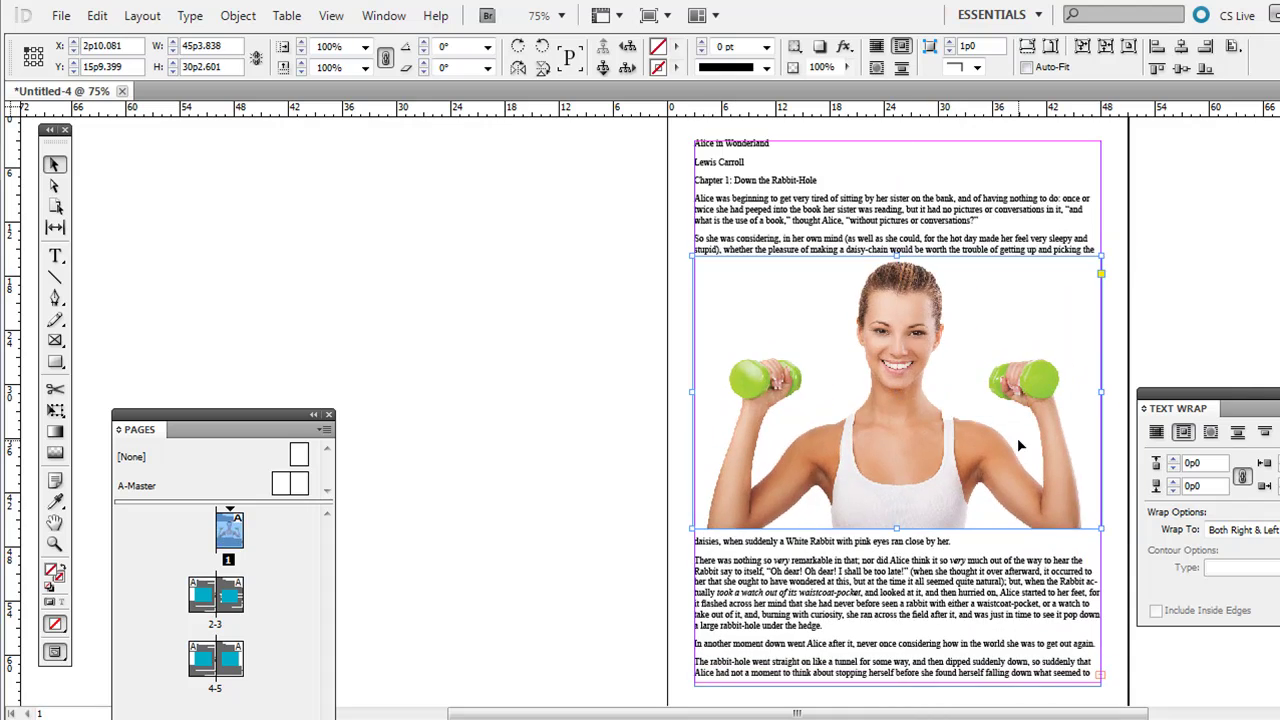
Set the photo's wrap to Jump Object and centre it across the column
click(1237, 433)
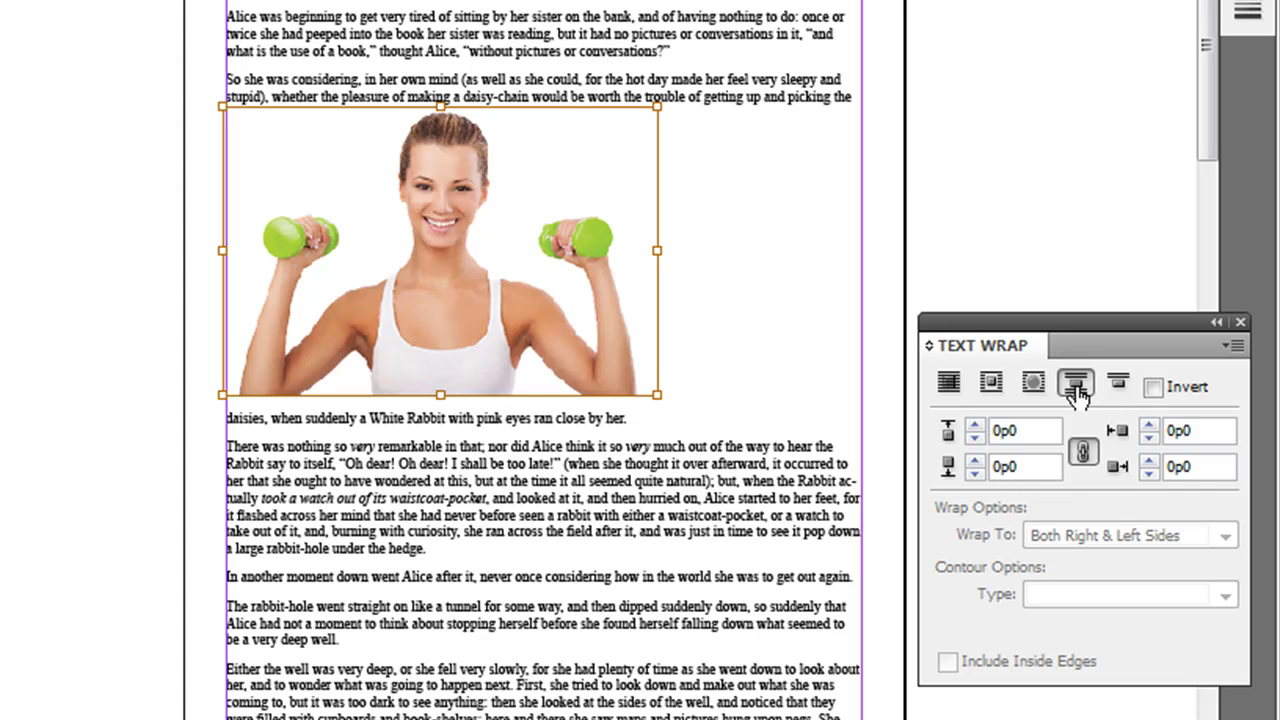
drag(563, 255, 586, 271)
key(ctrl+z)
click(214, 162)
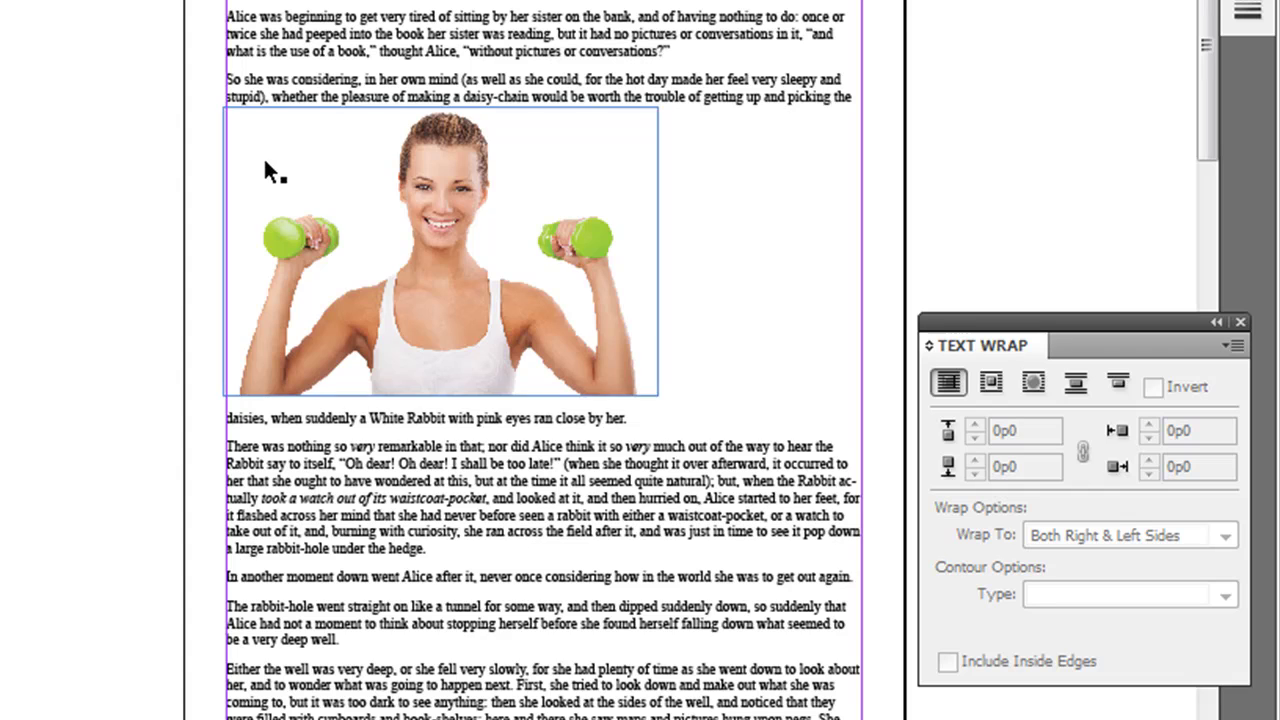
drag(280, 171, 325, 182)
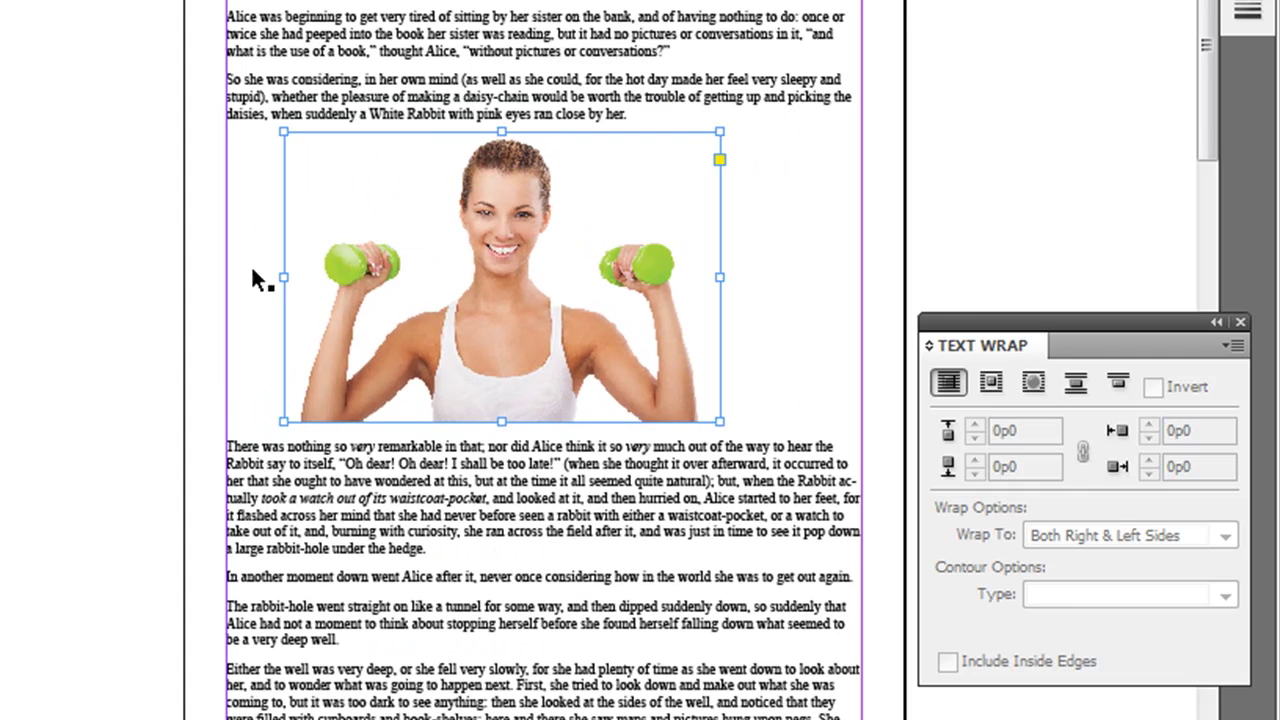
drag(420, 250, 492, 246)
drag(586, 257, 476, 260)
key(ctrl+z)
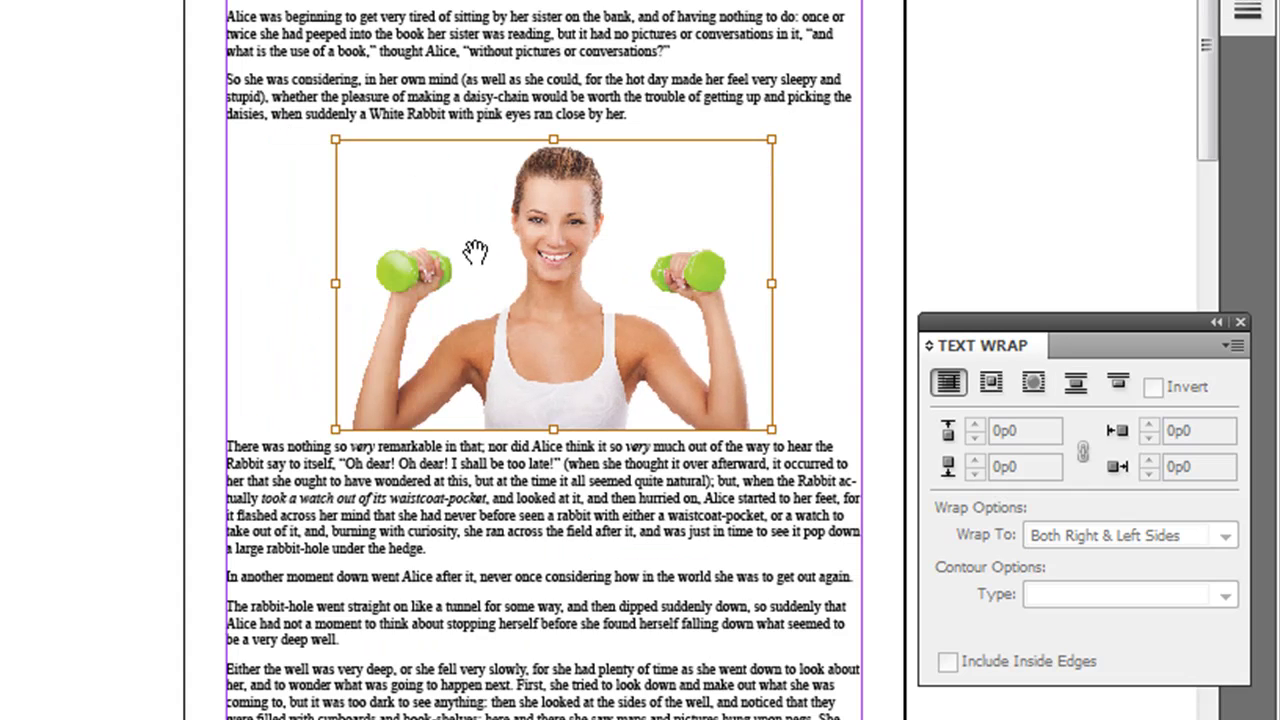
click(469, 197)
drag(503, 198, 470, 198)
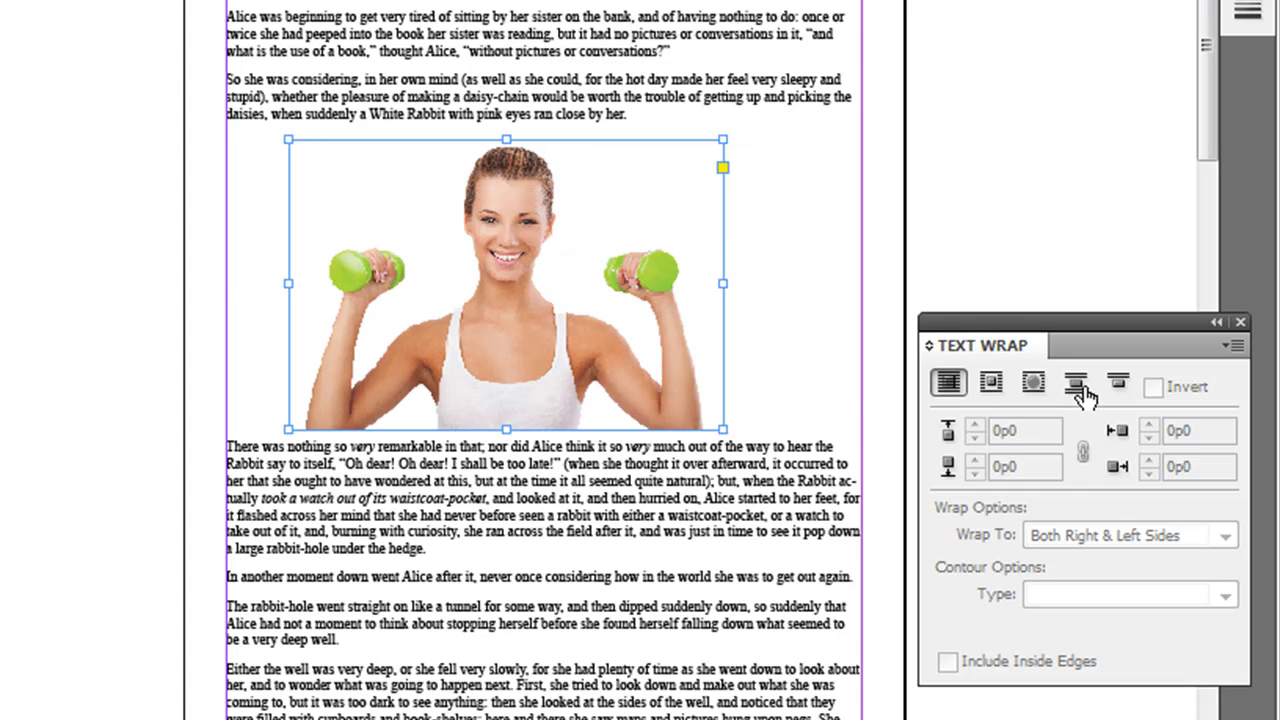
Switch the photo's wrap to Jump to Next Column
click(1119, 178)
click(563, 172)
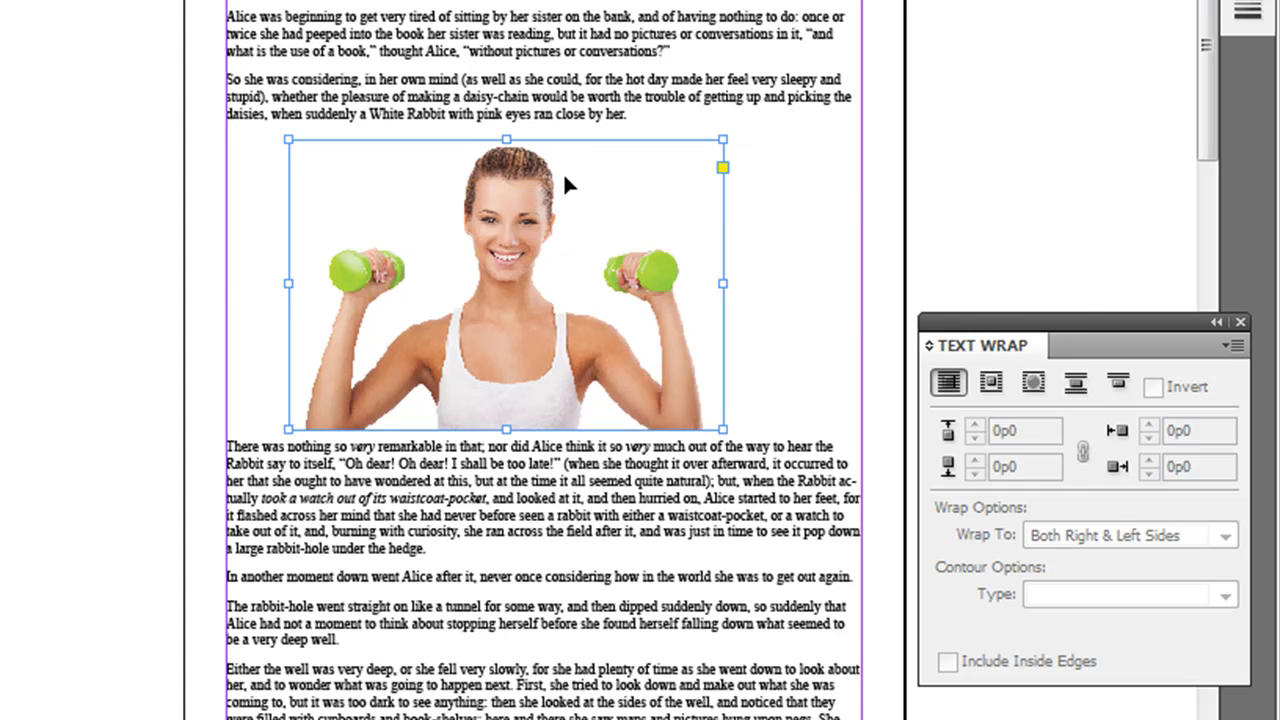
click(1075, 383)
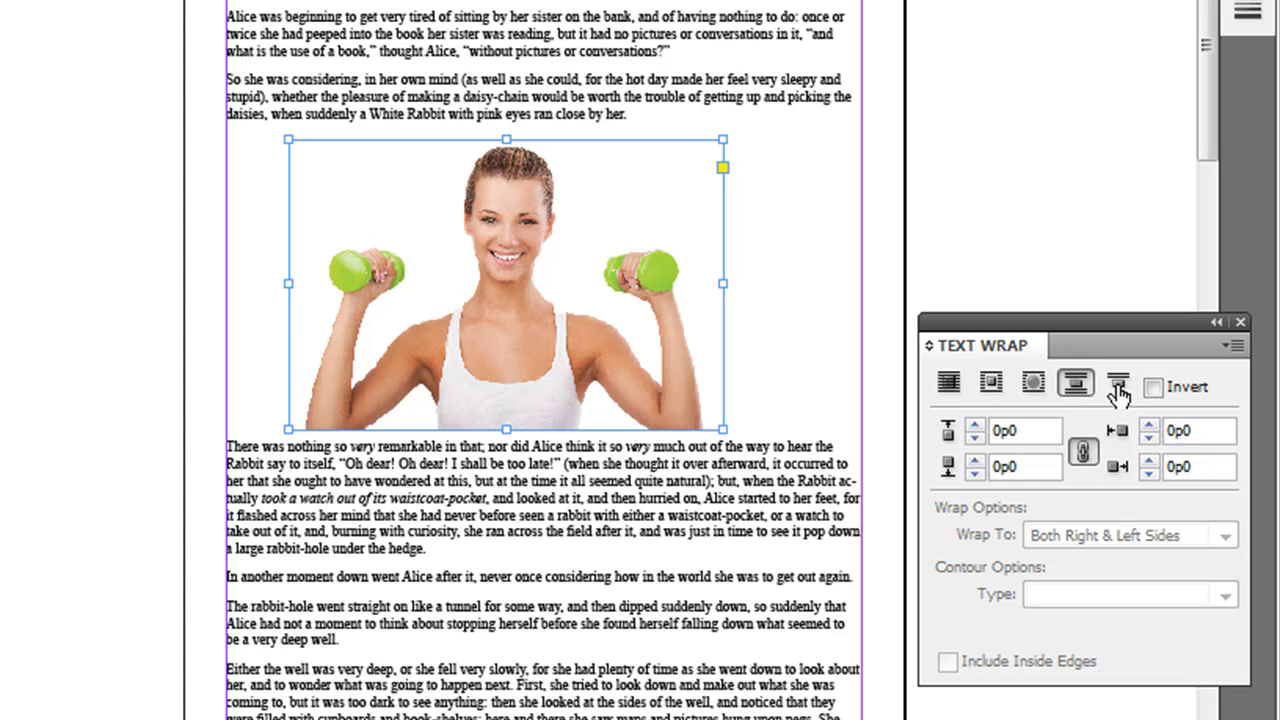
click(1118, 386)
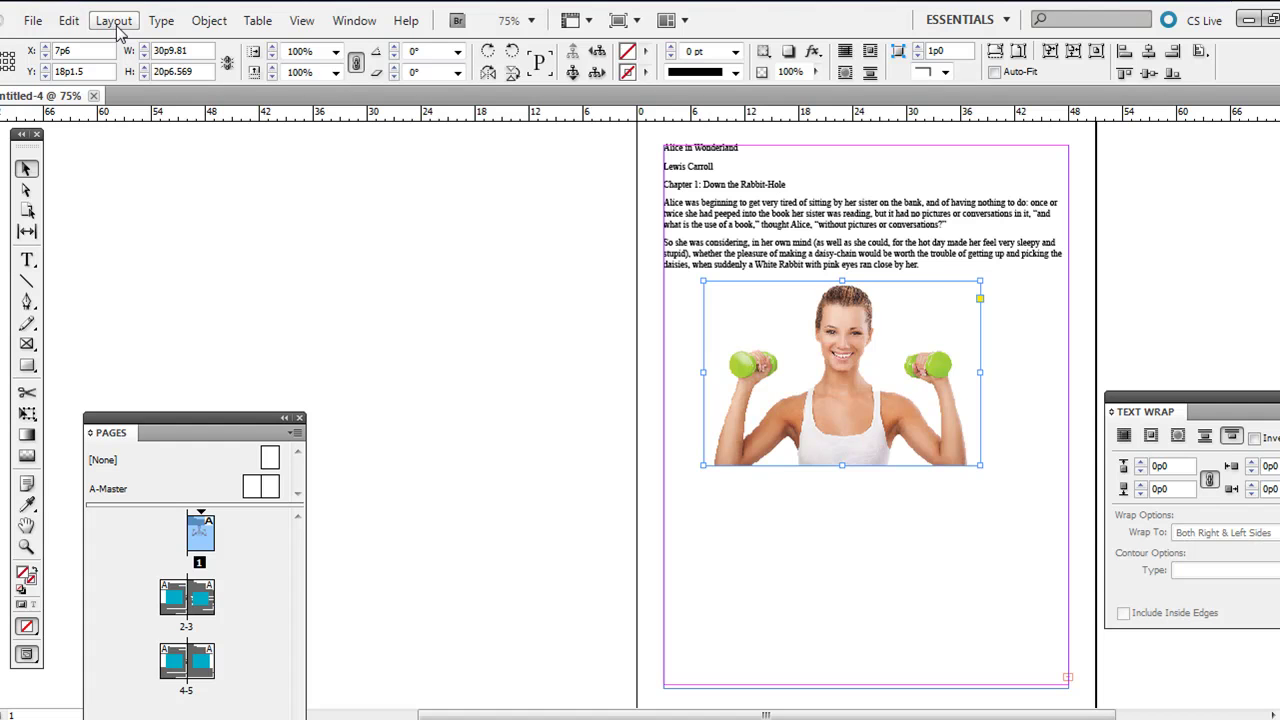
Set the page to 4 columns in Margins and Columns
click(113, 20)
click(143, 62)
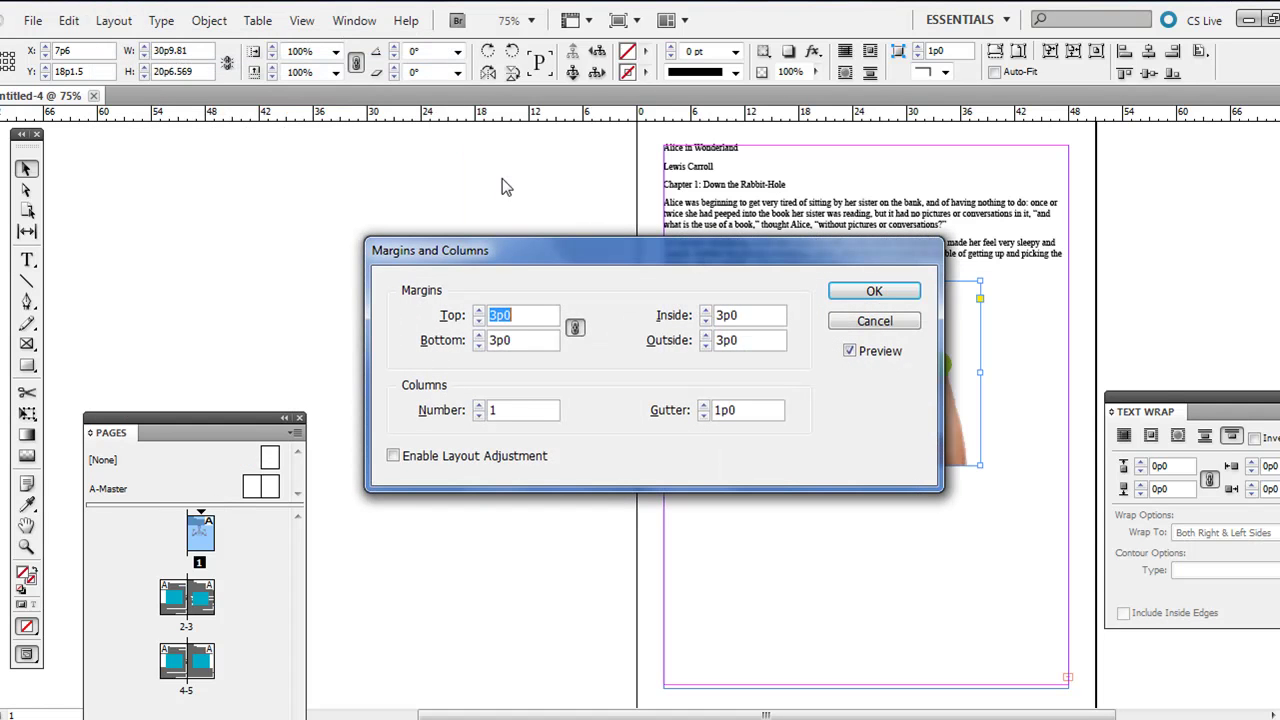
click(511, 410)
text(4)
click(846, 290)
Narrow the Alice frame to column one, thread text into columns two to four, and reposition the photo
click(916, 258)
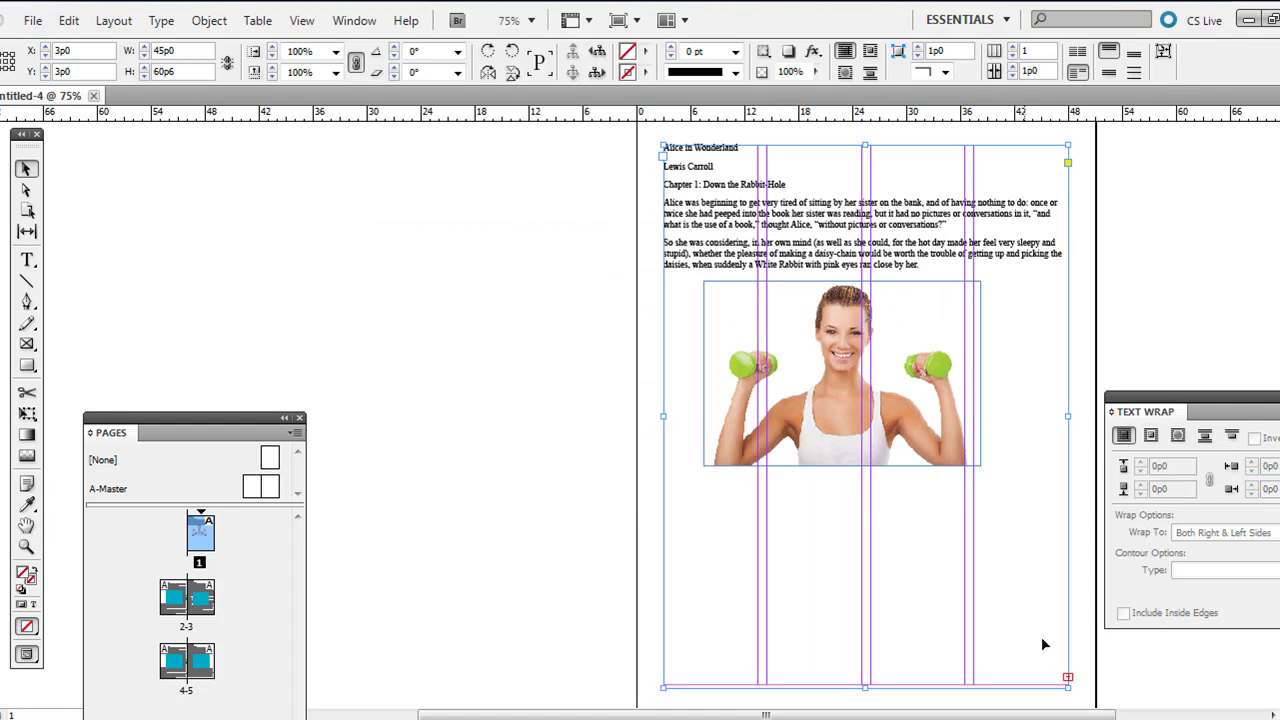
drag(1068, 688, 760, 680)
click(758, 673)
click(767, 147)
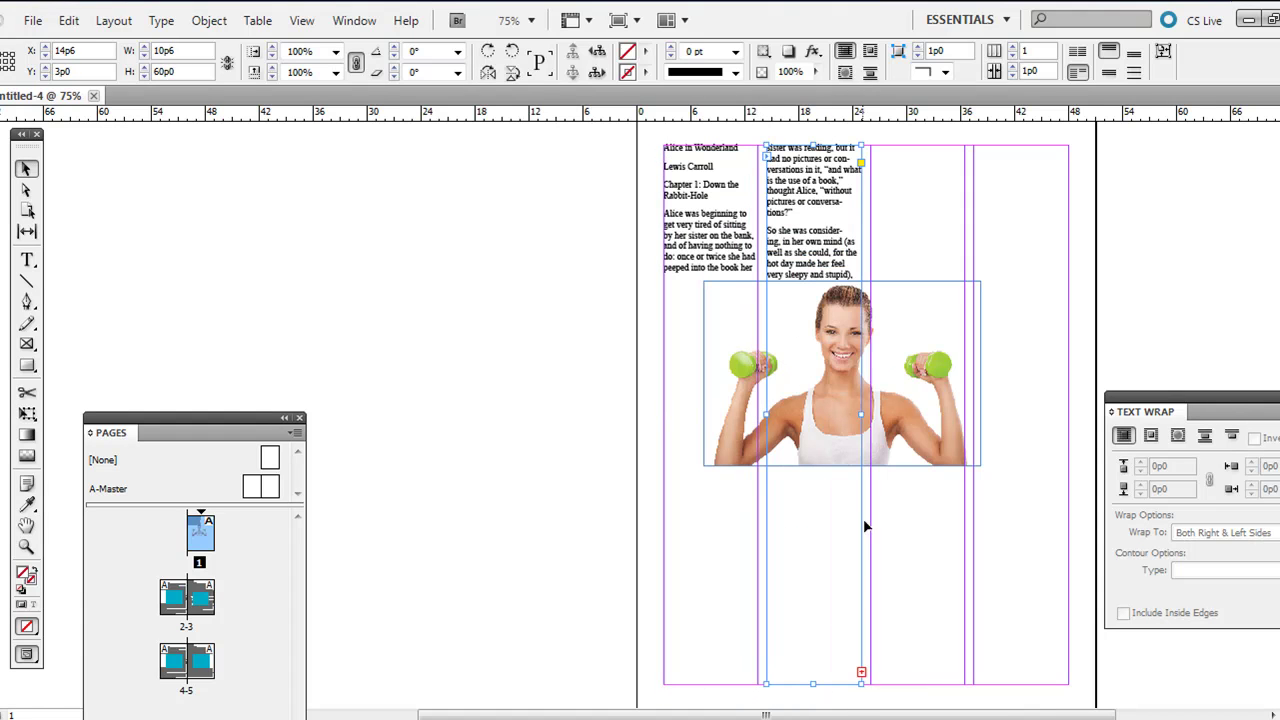
click(862, 673)
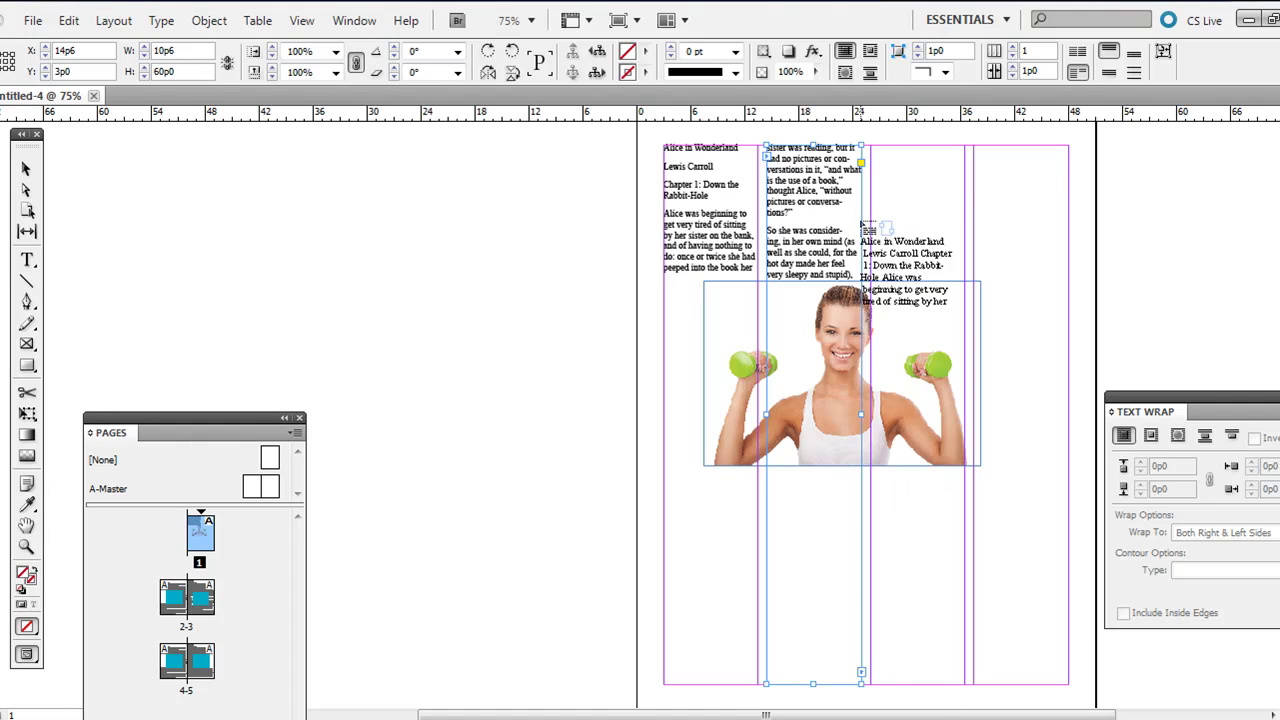
click(870, 147)
click(965, 673)
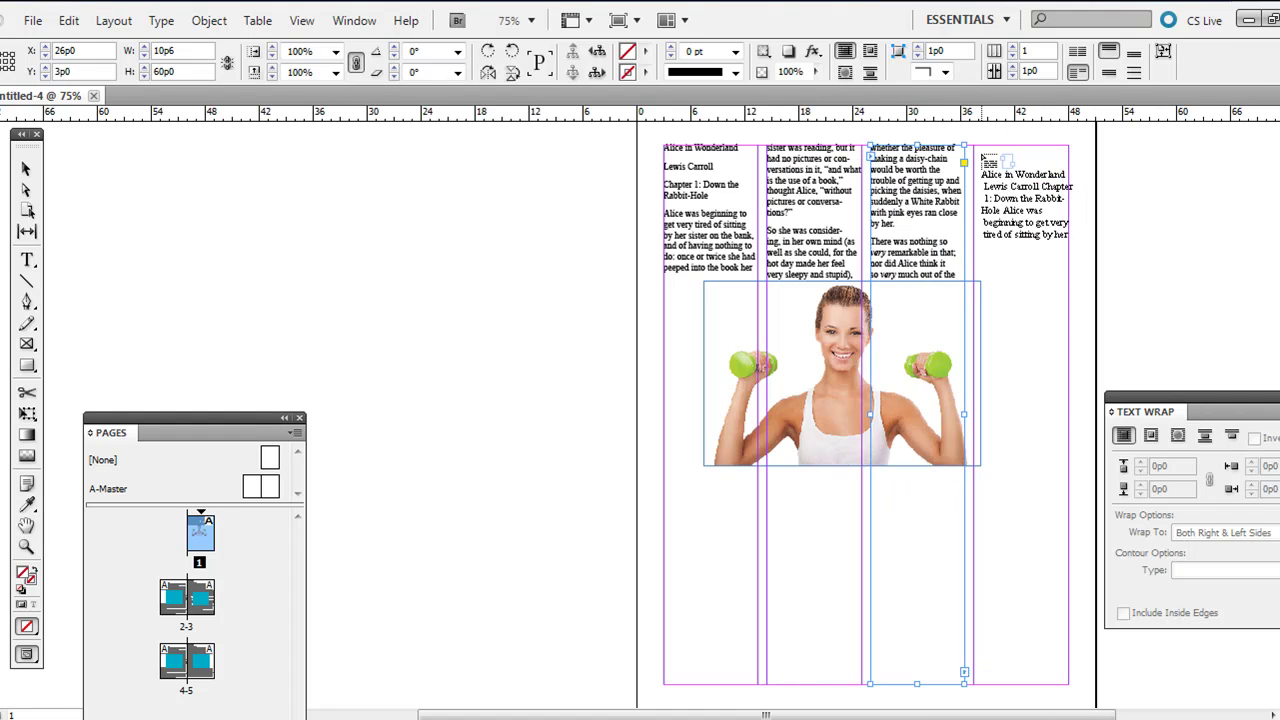
click(972, 147)
click(737, 433)
drag(737, 433, 680, 493)
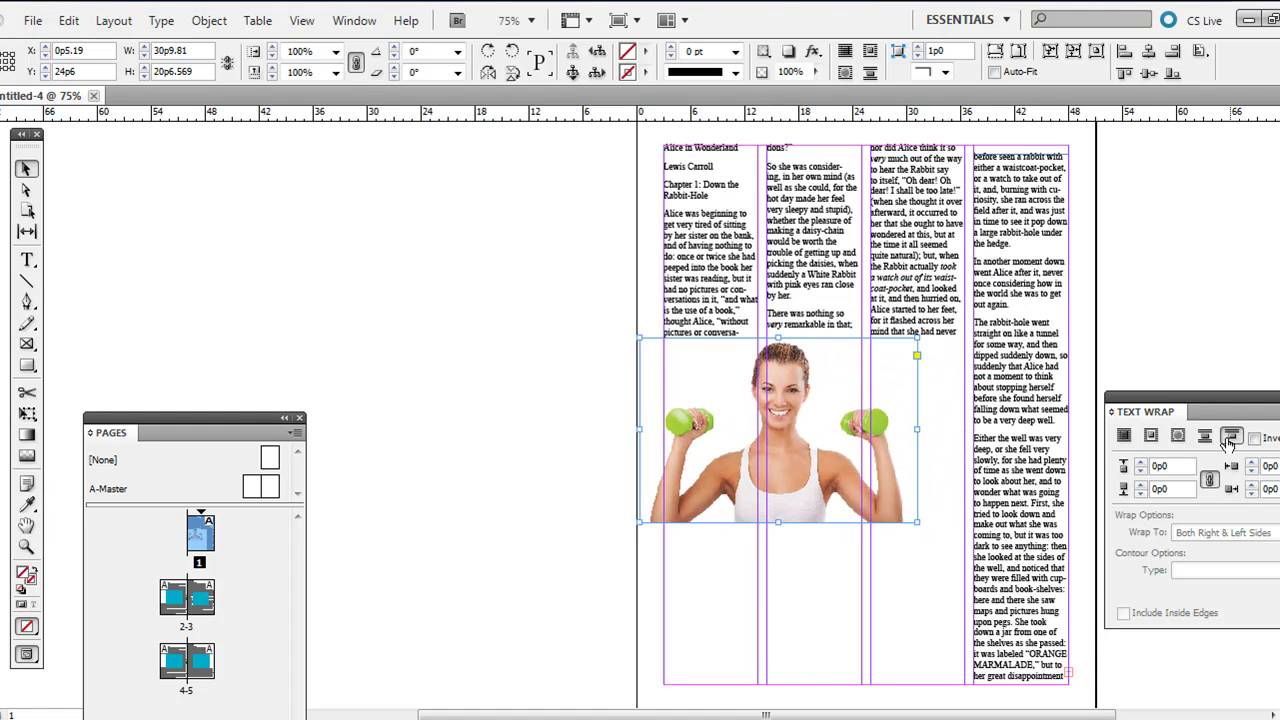
Delete the old photo and place the transparent PSD of the woman
key(Delete)
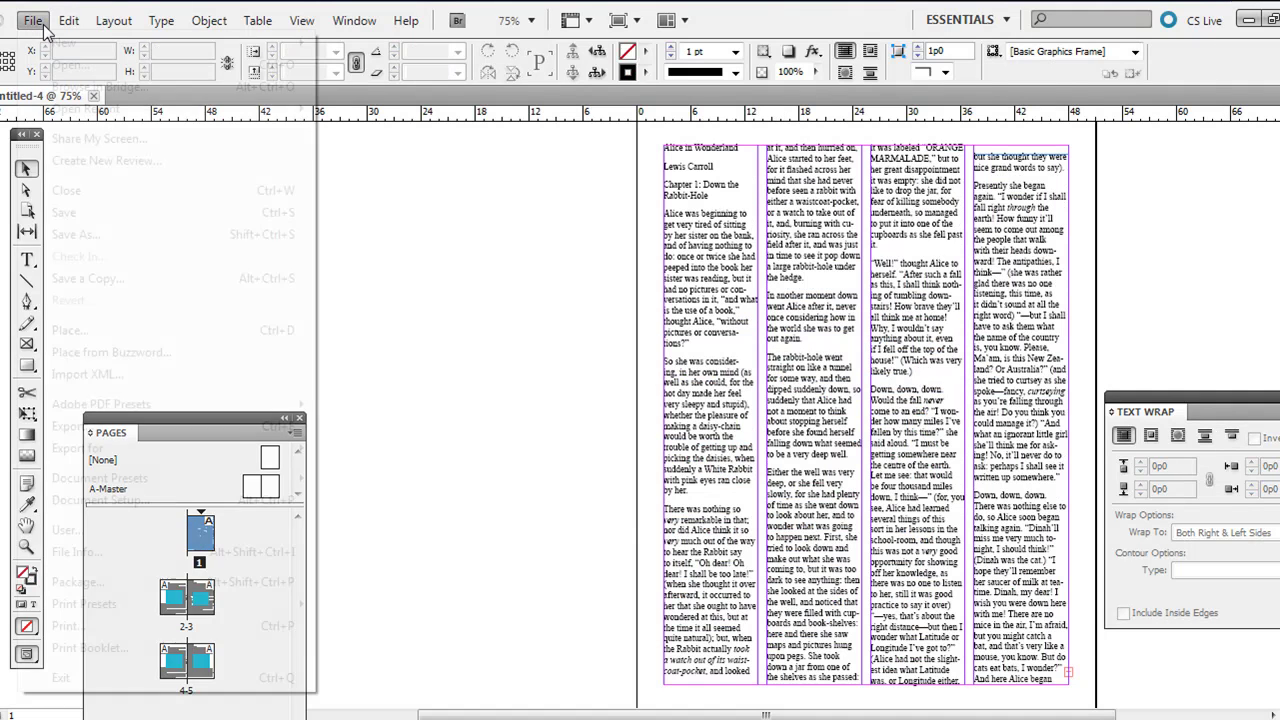
click(44, 26)
click(70, 330)
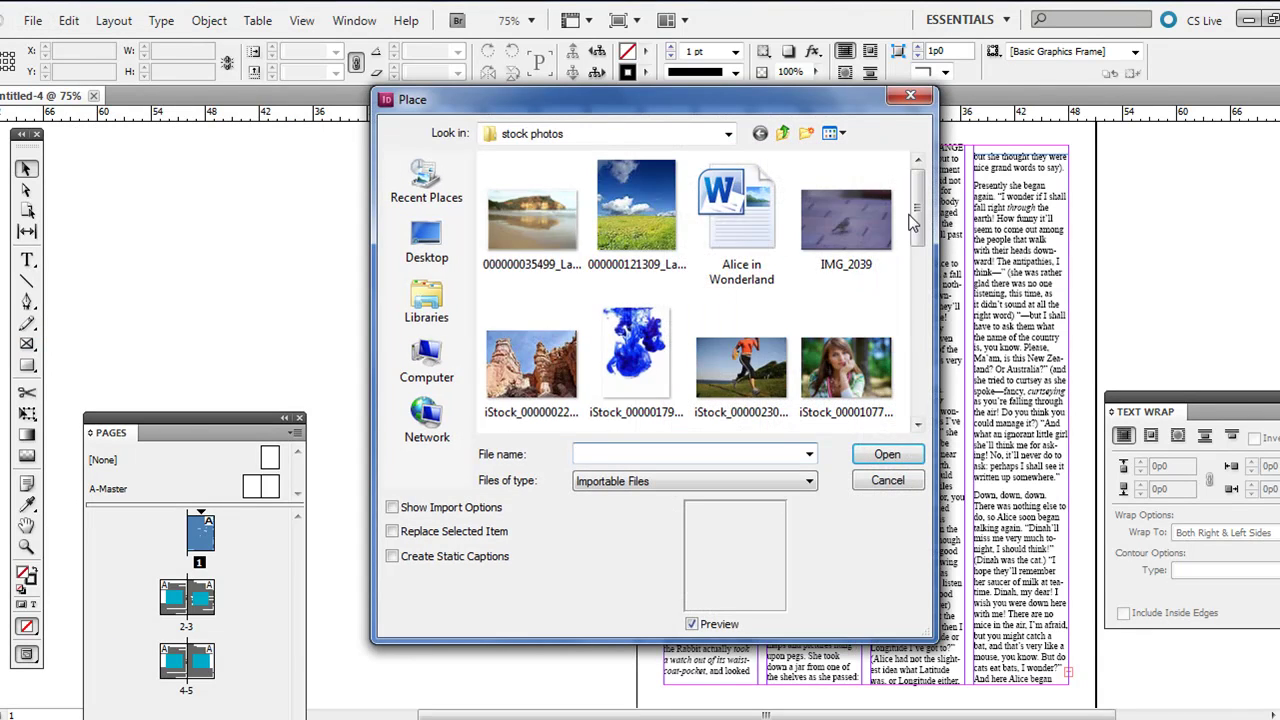
scroll(912, 222, down, 5)
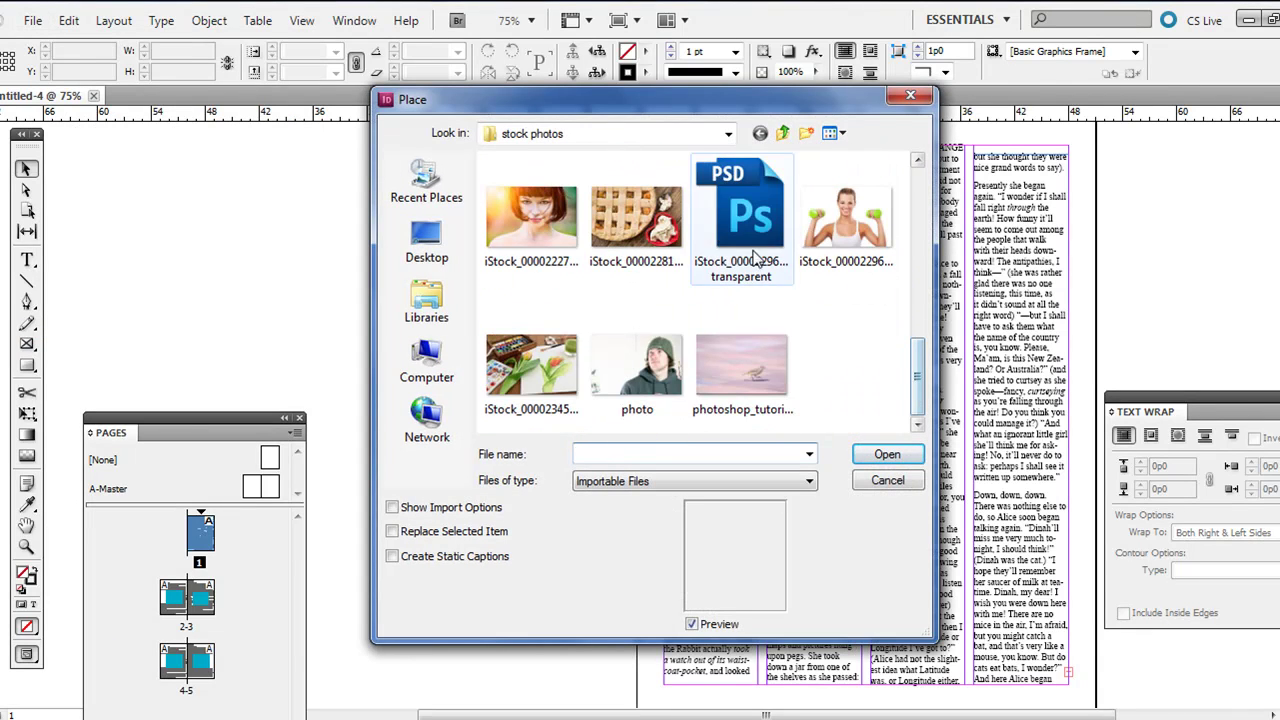
double_click(748, 240)
click(477, 222)
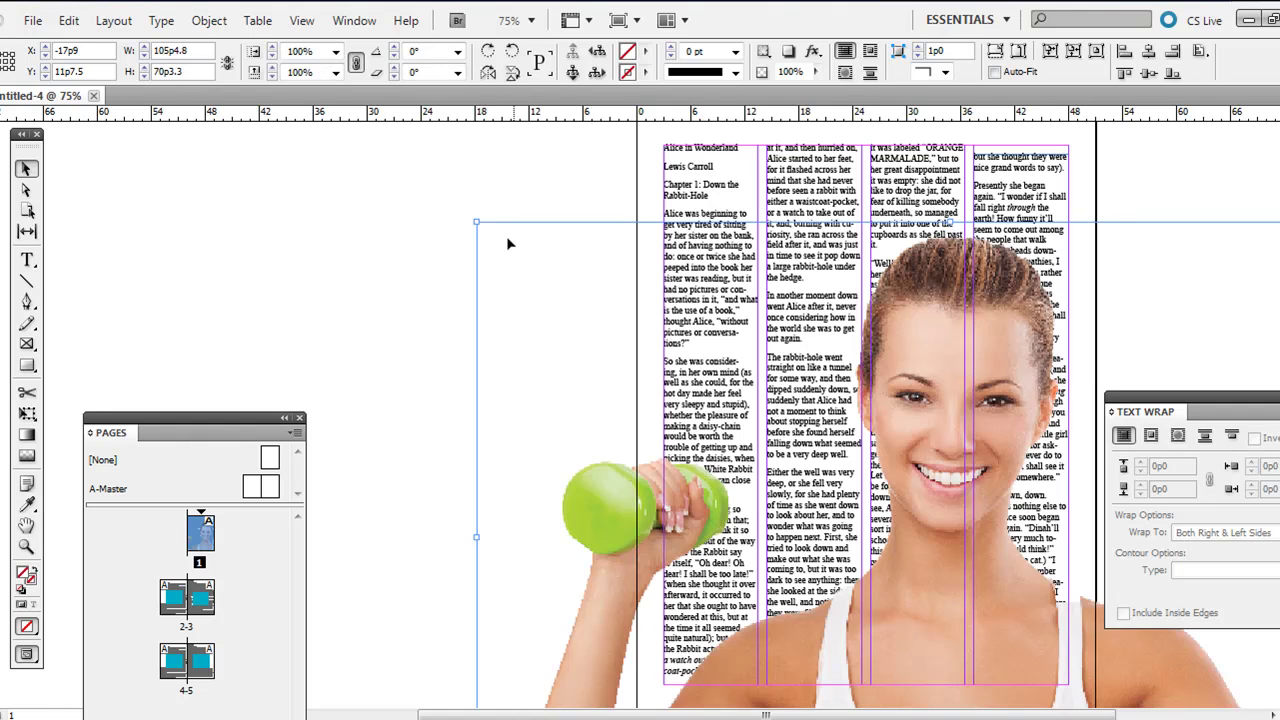
Scale and position the PSD to 48p7.82 × 32p5.259 across the four columns
drag(476, 222, 853, 468)
drag(957, 583, 756, 275)
drag(577, 187, 690, 261)
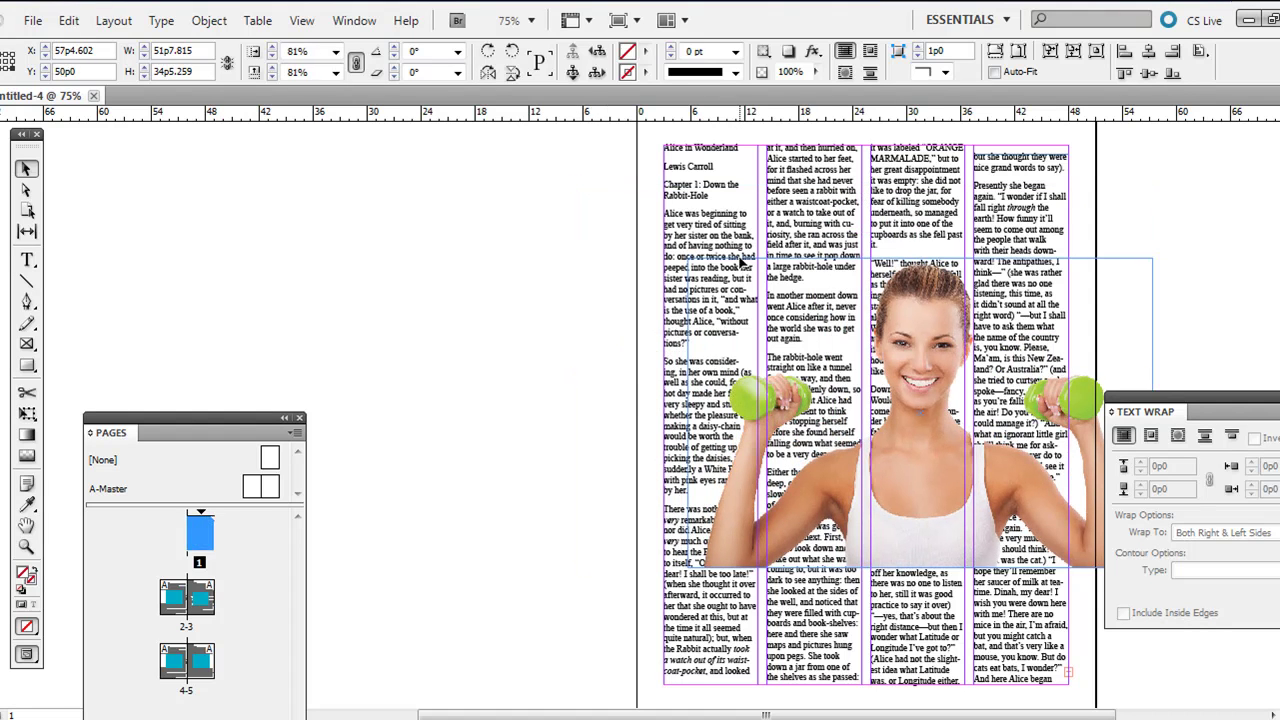
drag(903, 379, 836, 352)
drag(620, 230, 650, 252)
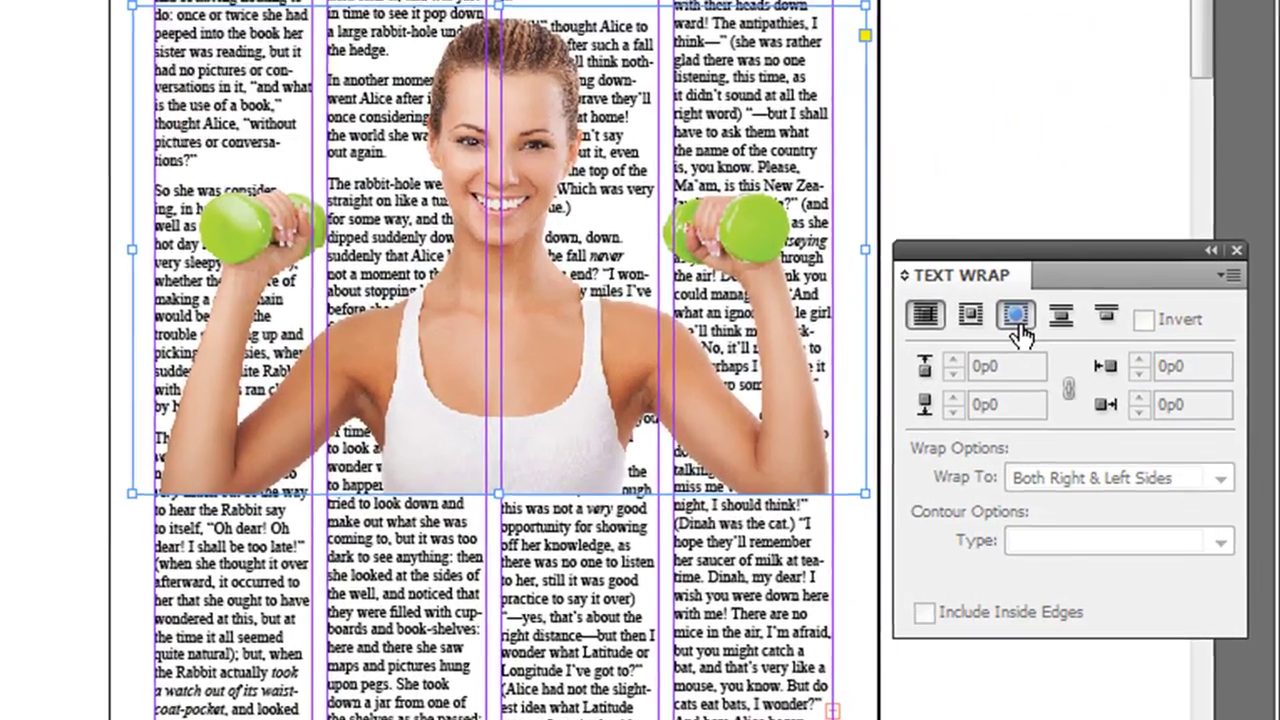
Apply Wrap Around Object Shape with the Detect Edges contour type
click(1179, 437)
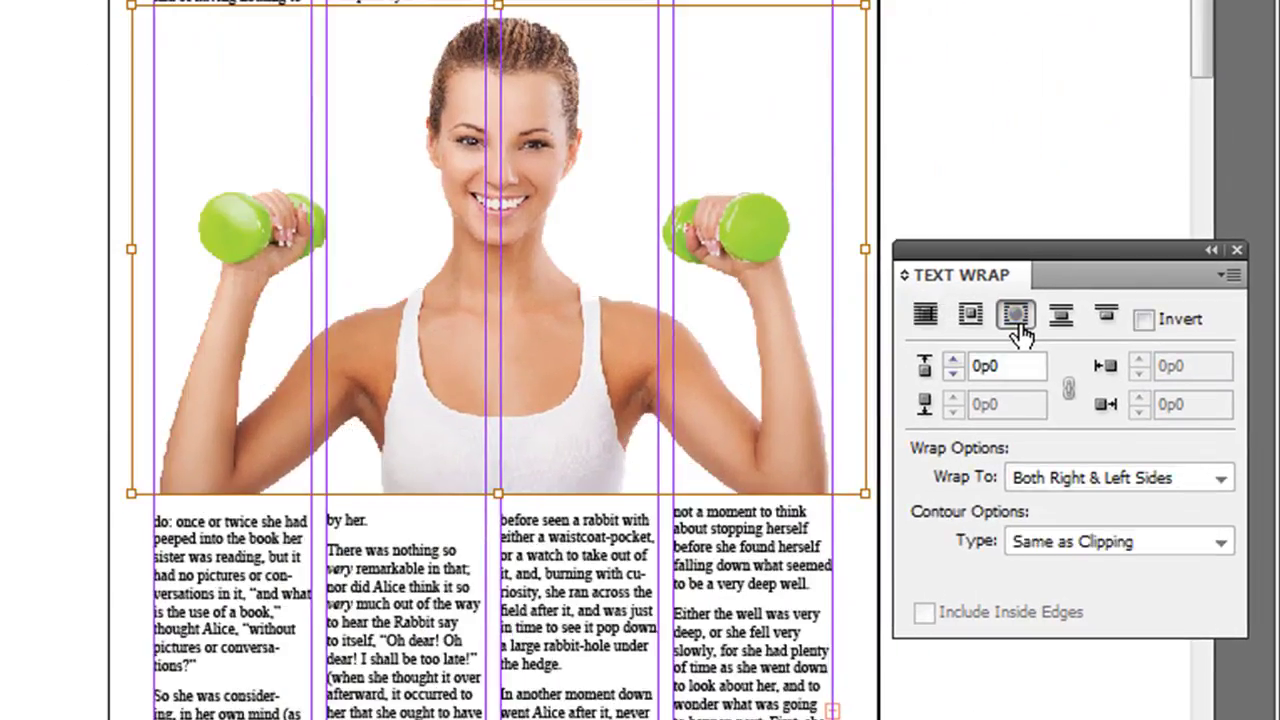
click(1055, 545)
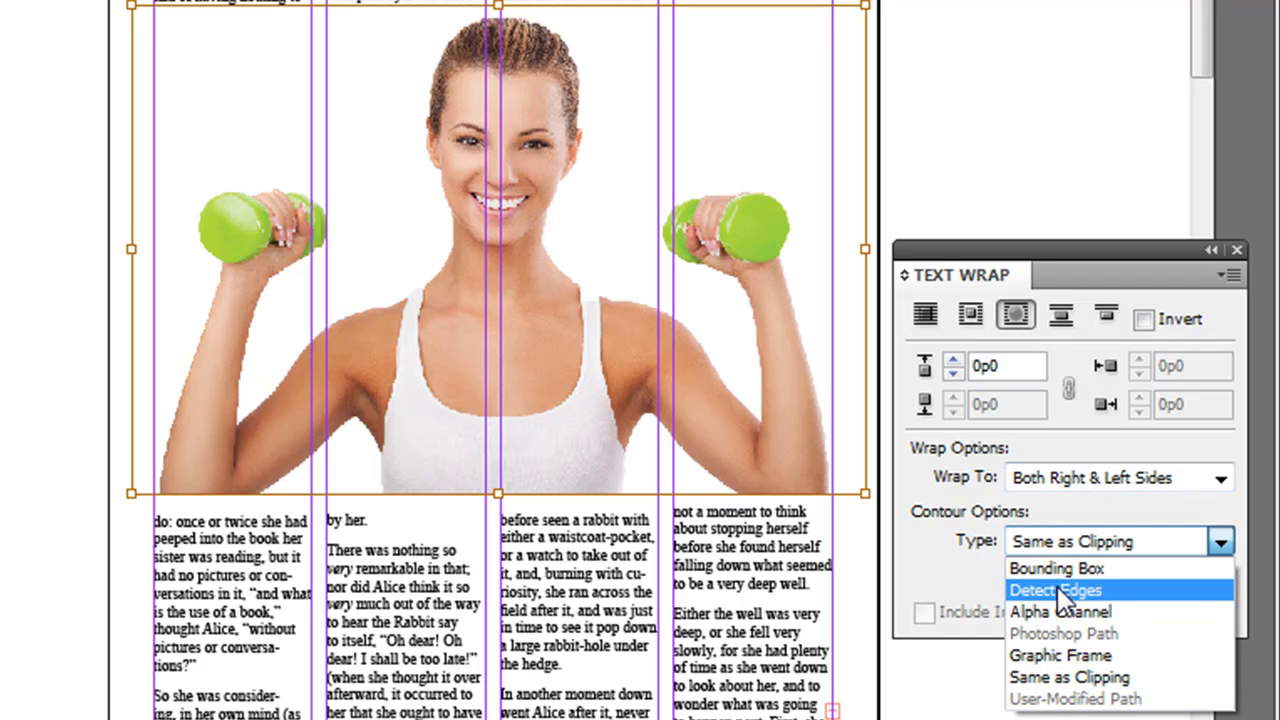
click(1064, 593)
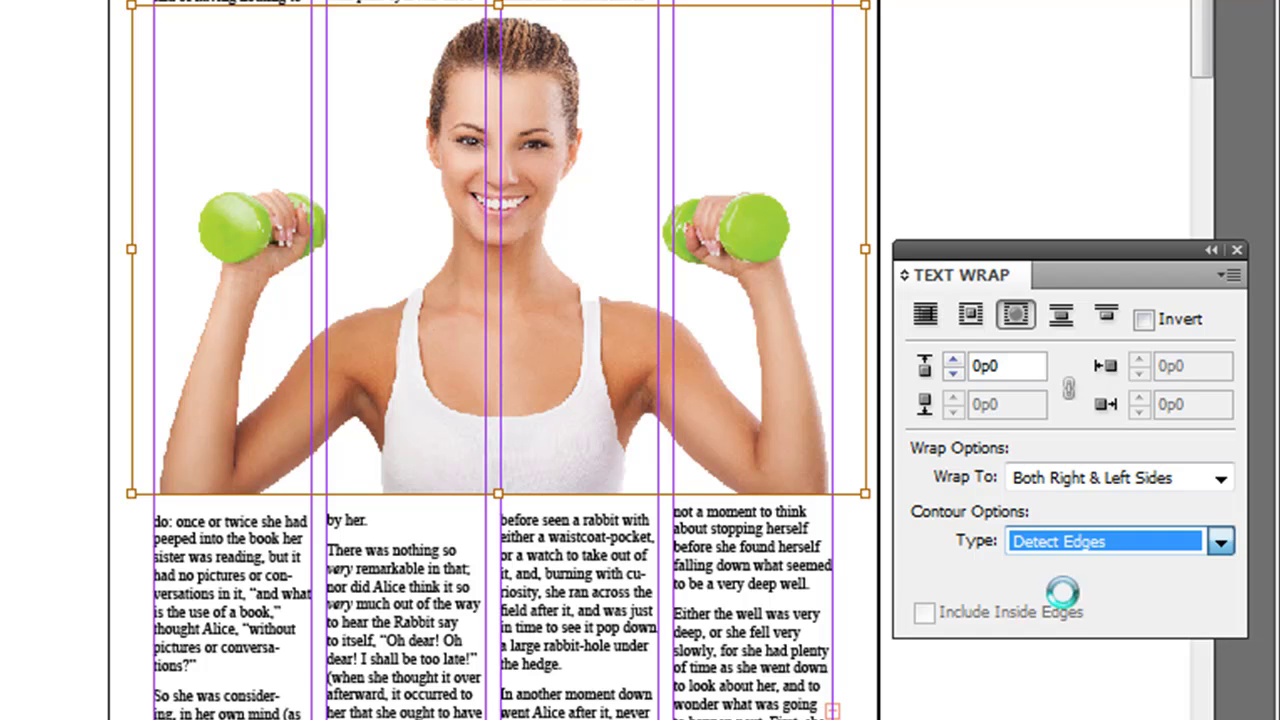
key(ctrl+equal)
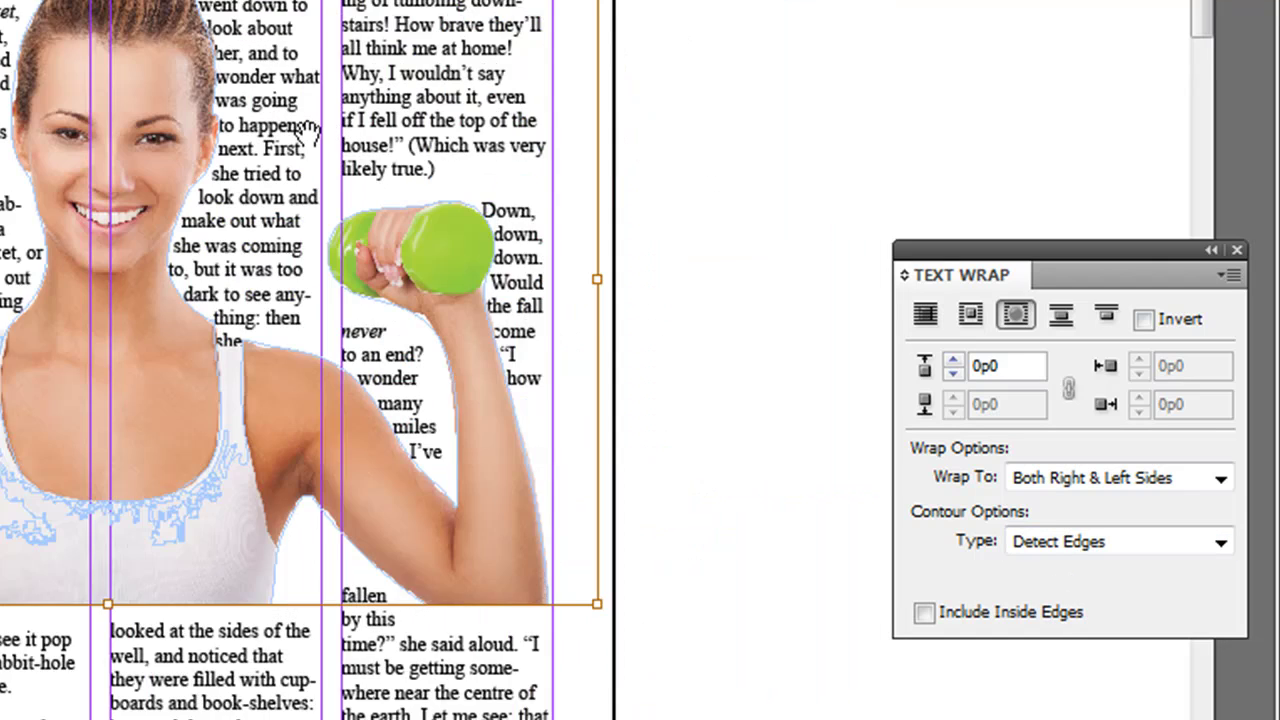
scroll(308, 130, down, 1)
key(ctrl+equal)
key(ctrl+equal)
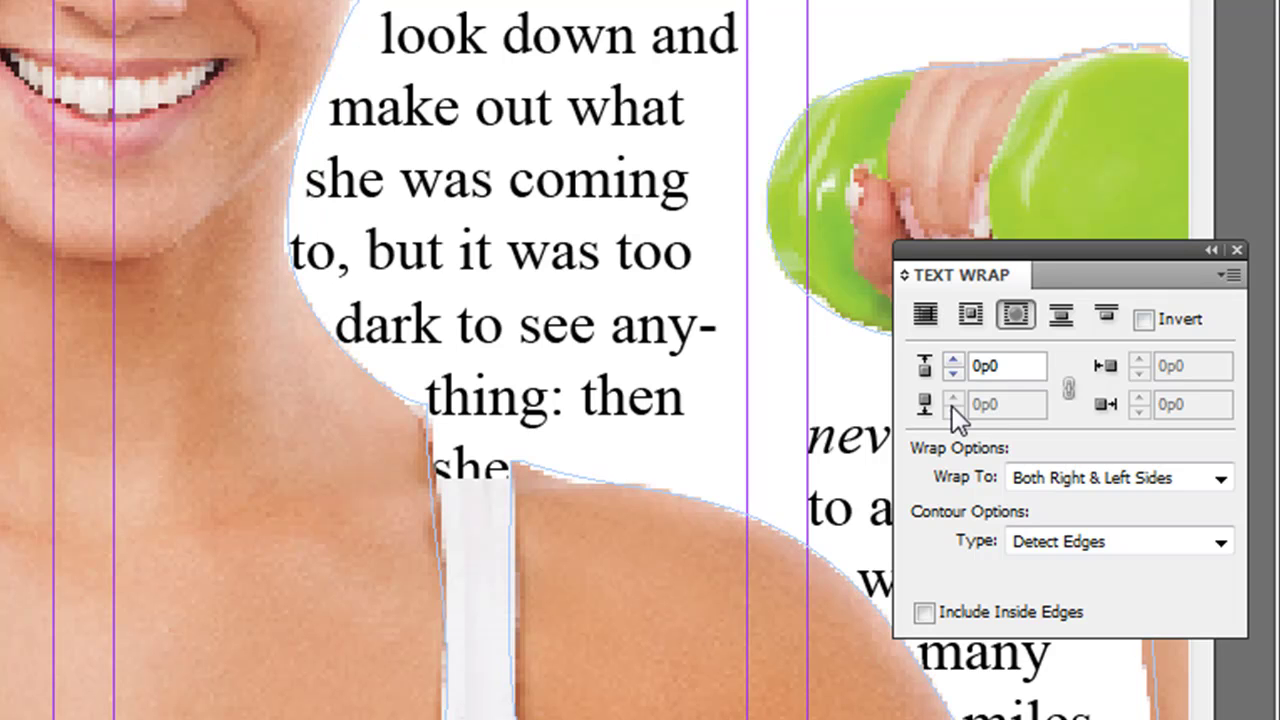
Raise the contour wrap offset to 1p4
click(953, 359)
click(953, 359)
click(953, 359)
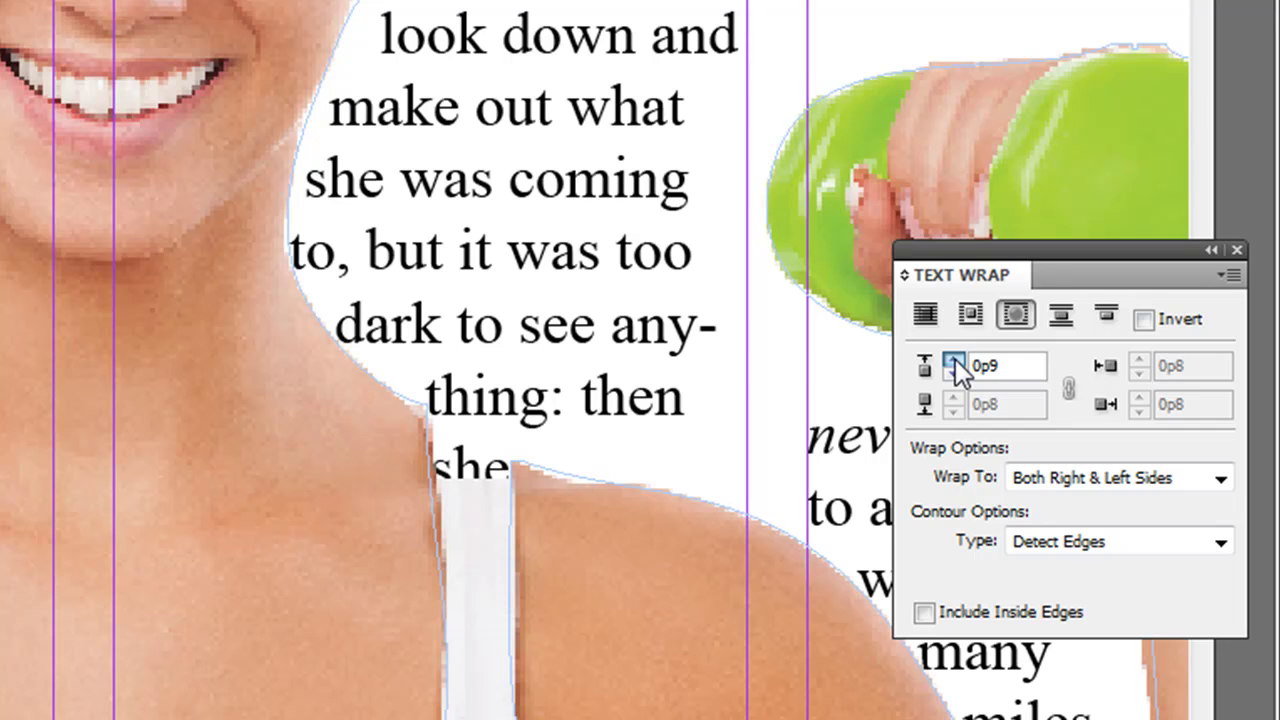
click(953, 359)
click(953, 359)
click(953, 359)
click(953, 359)
click(953, 359)
click(953, 359)
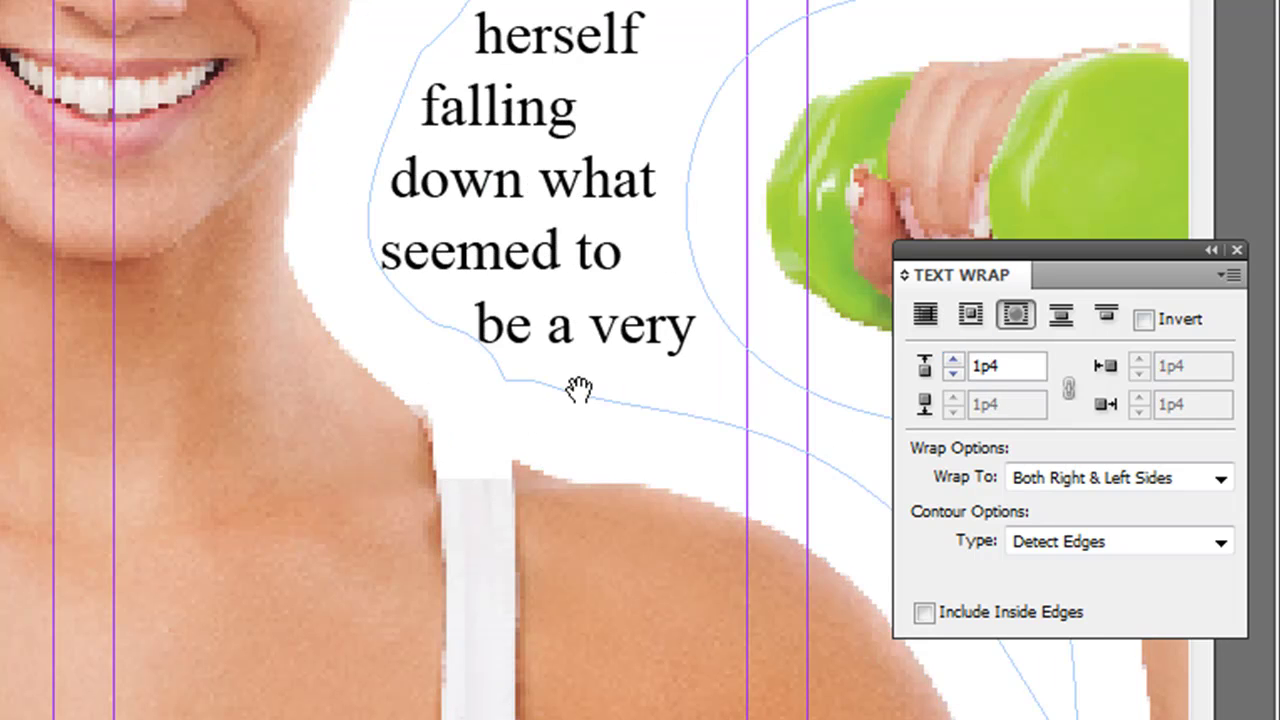
key(ctrl+minus)
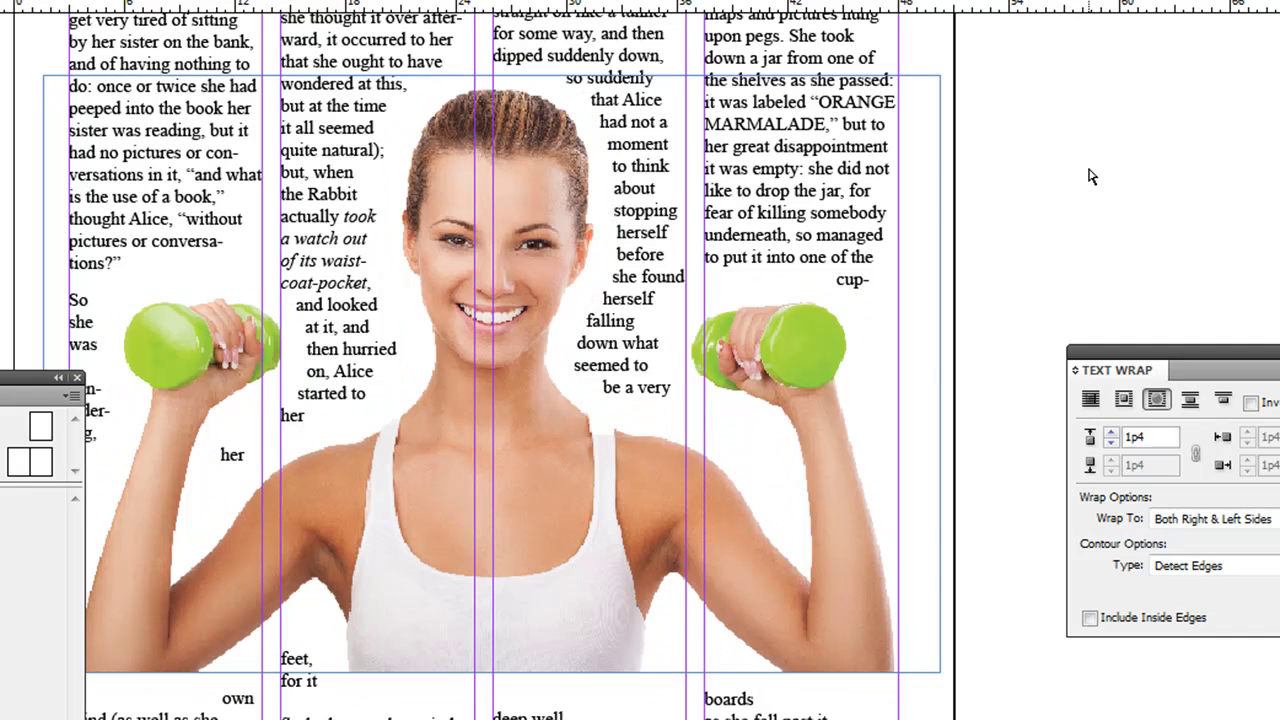
Drag two wrap-contour points beside the right dumbbell, then zoom out to the full page
click(1092, 176)
click(716, 316)
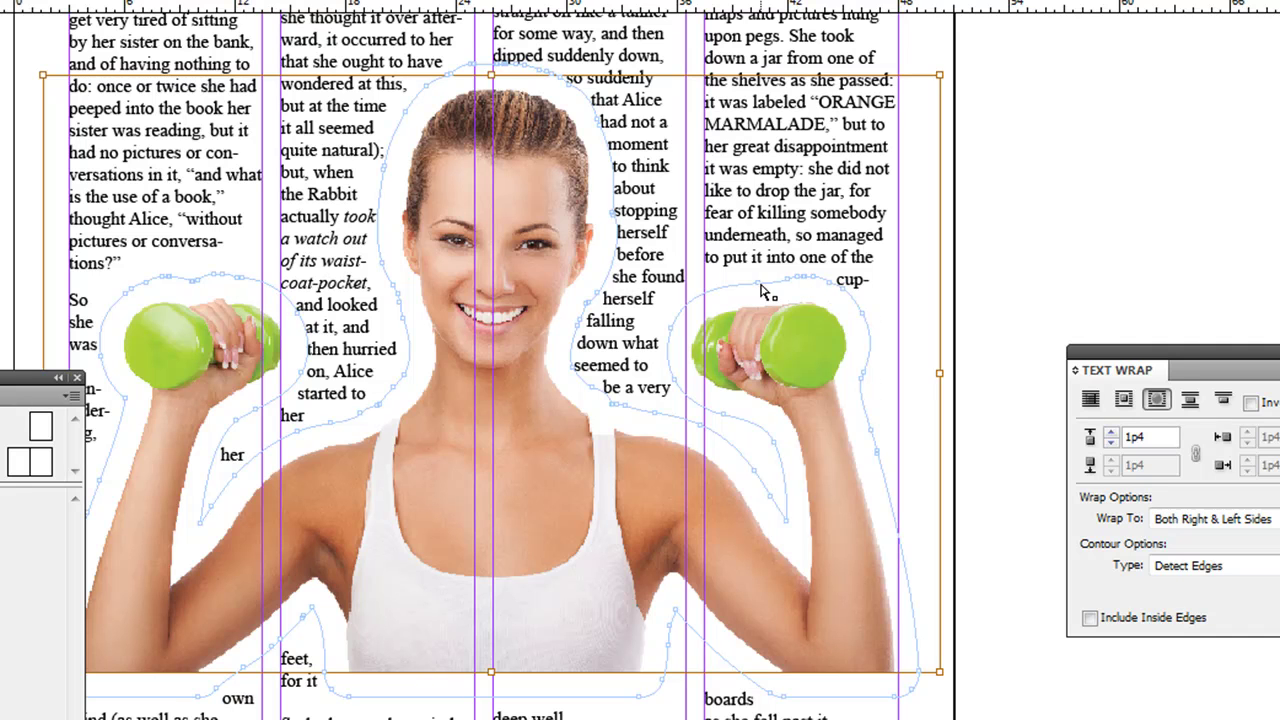
mouse_move(754, 286)
mouse_down()
mouse_move(731, 257)
mouse_move(737, 268)
mouse_up()
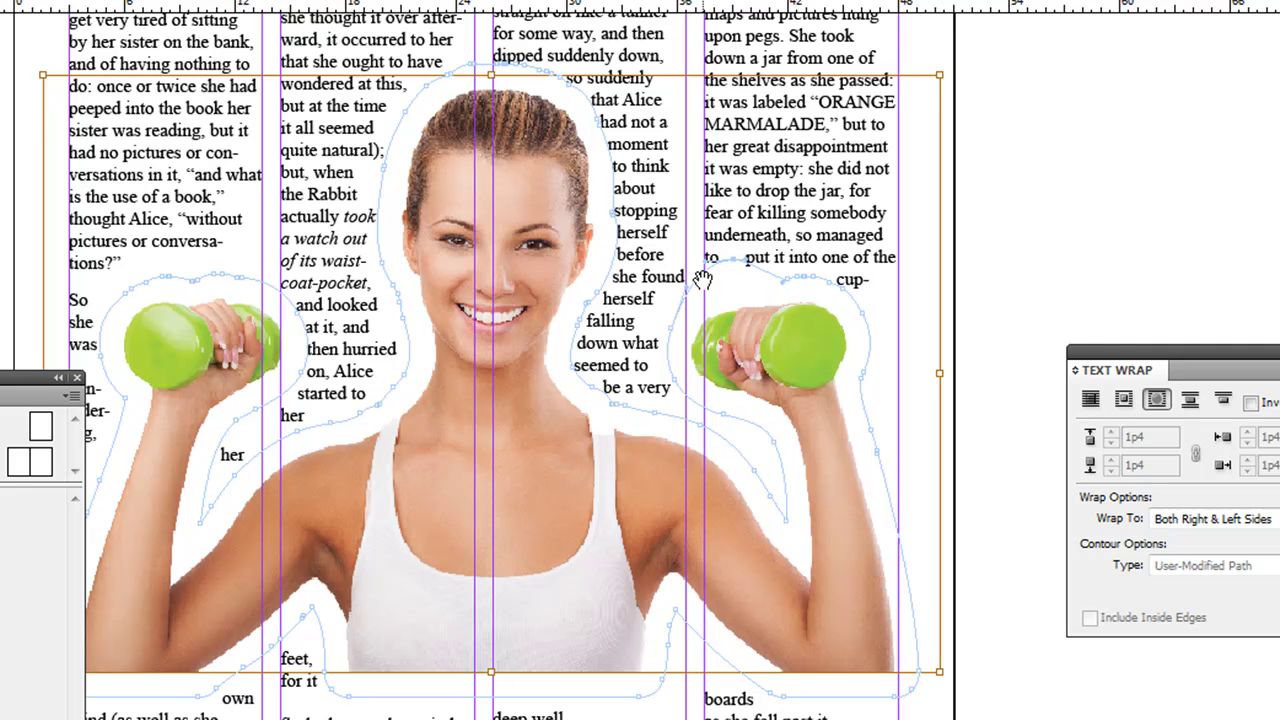
drag(700, 285, 712, 255)
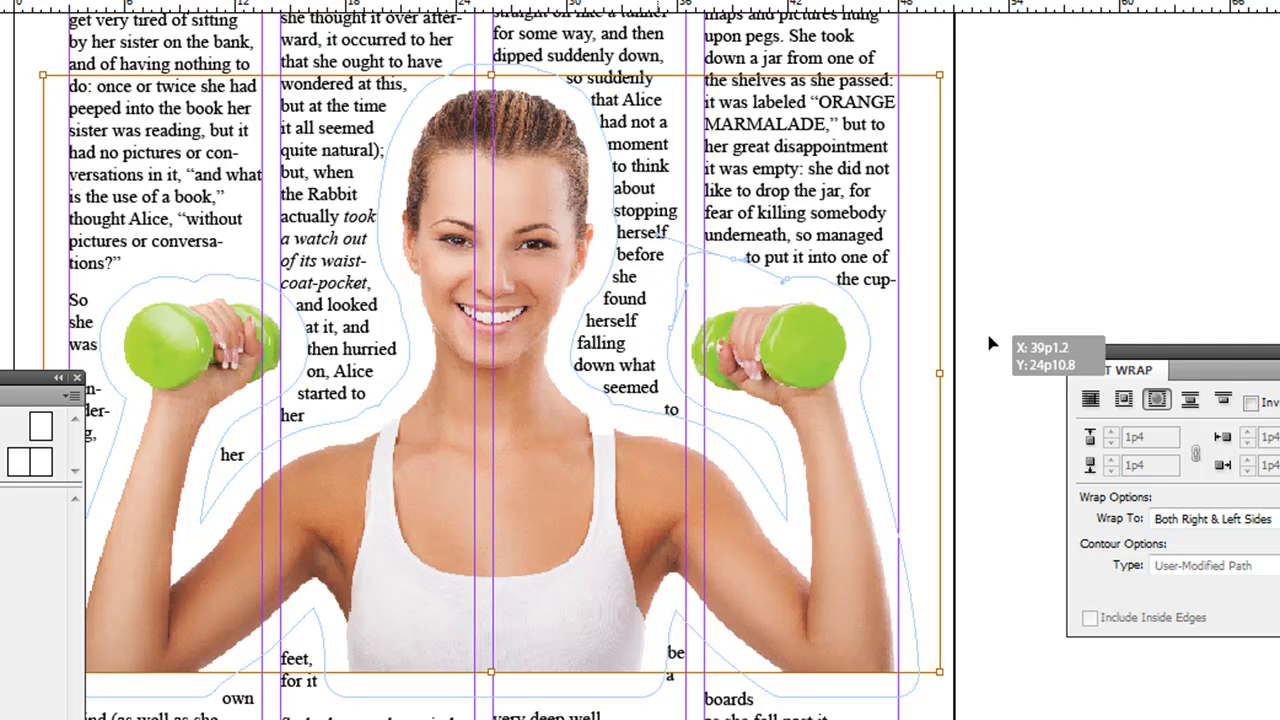
click(1080, 249)
key(ctrl+minus)
key(ctrl+minus)
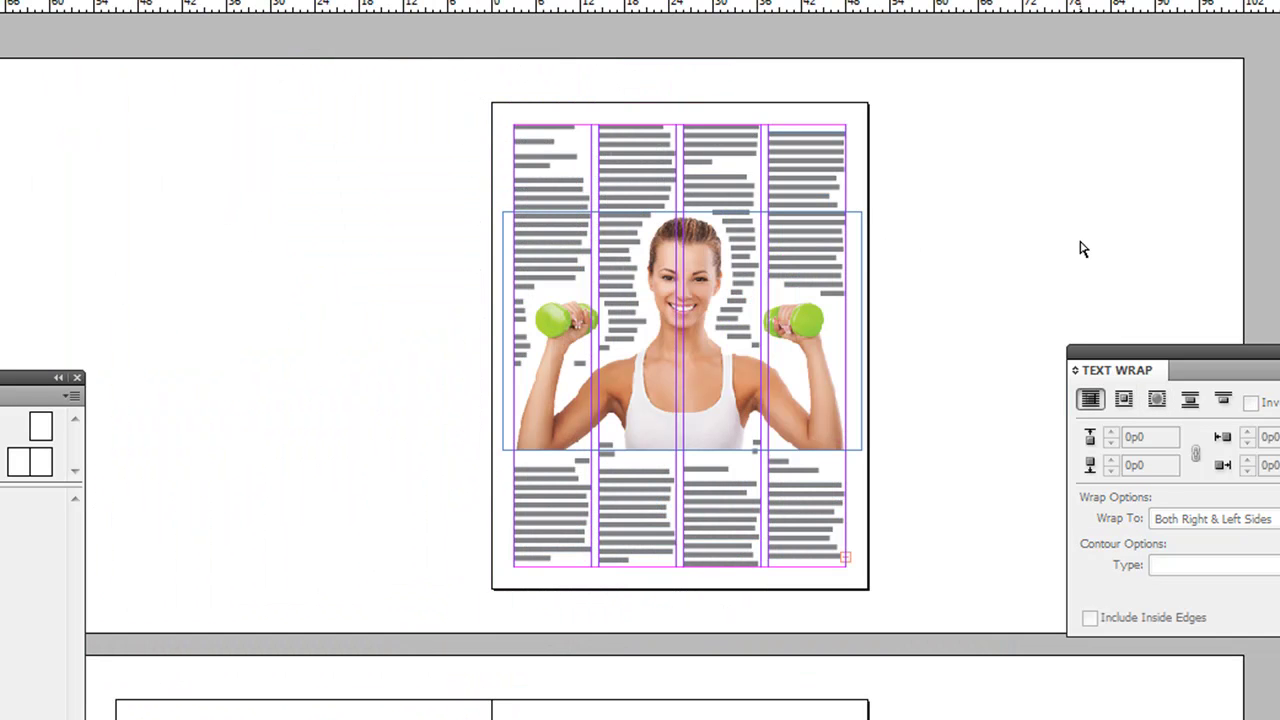